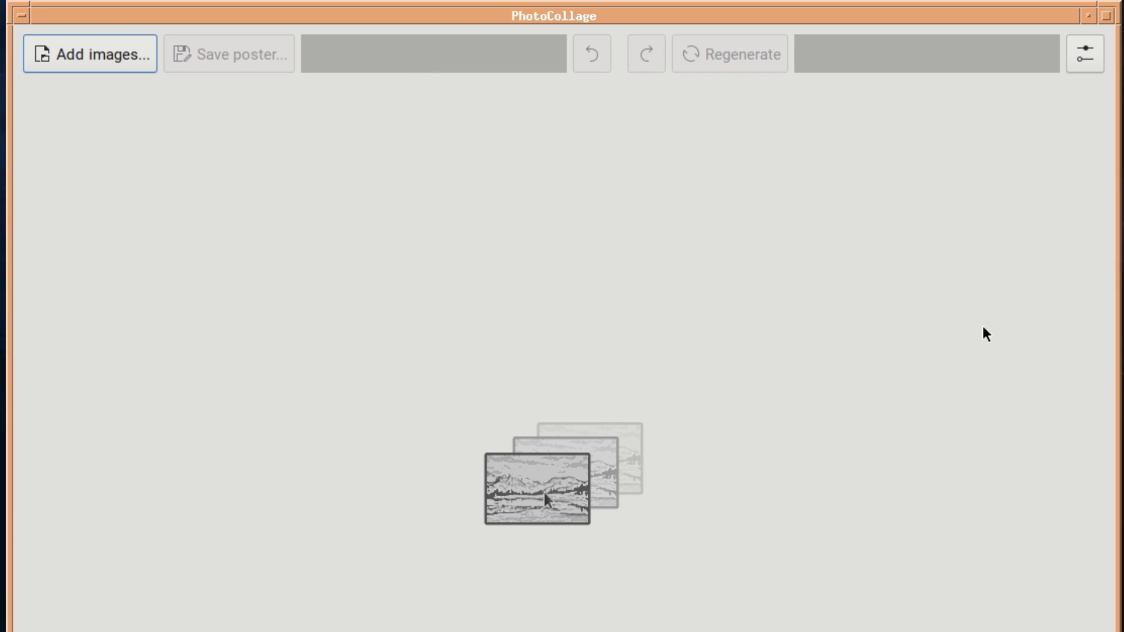
{"action": "left_click", "coordinate": [1083, 58]}
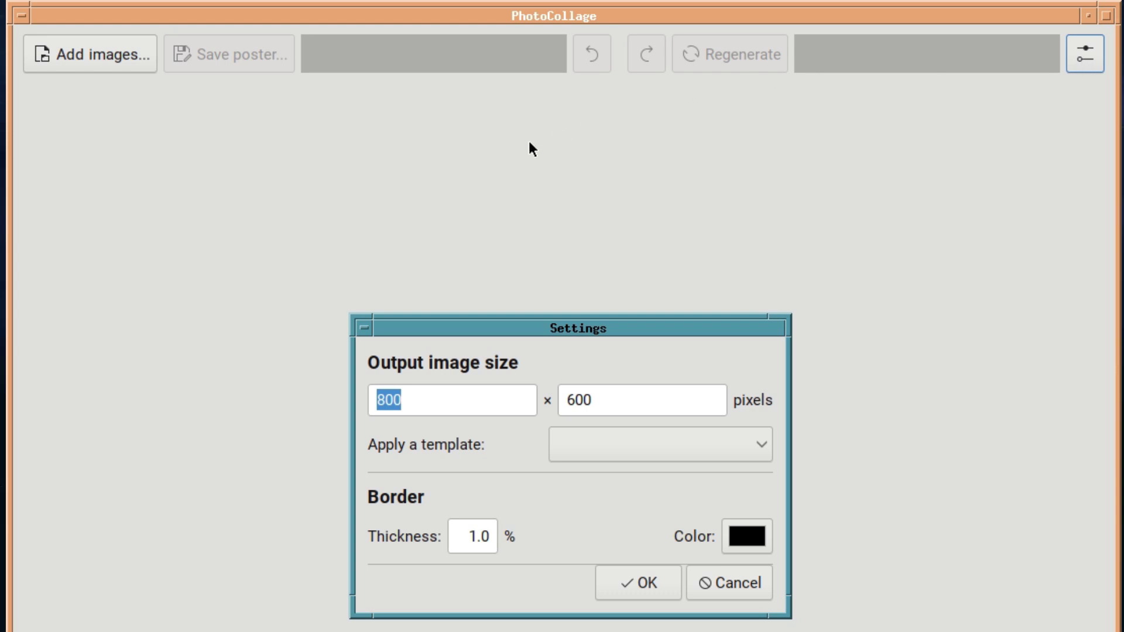
{"action": "left_click", "coordinate": [476, 333]}
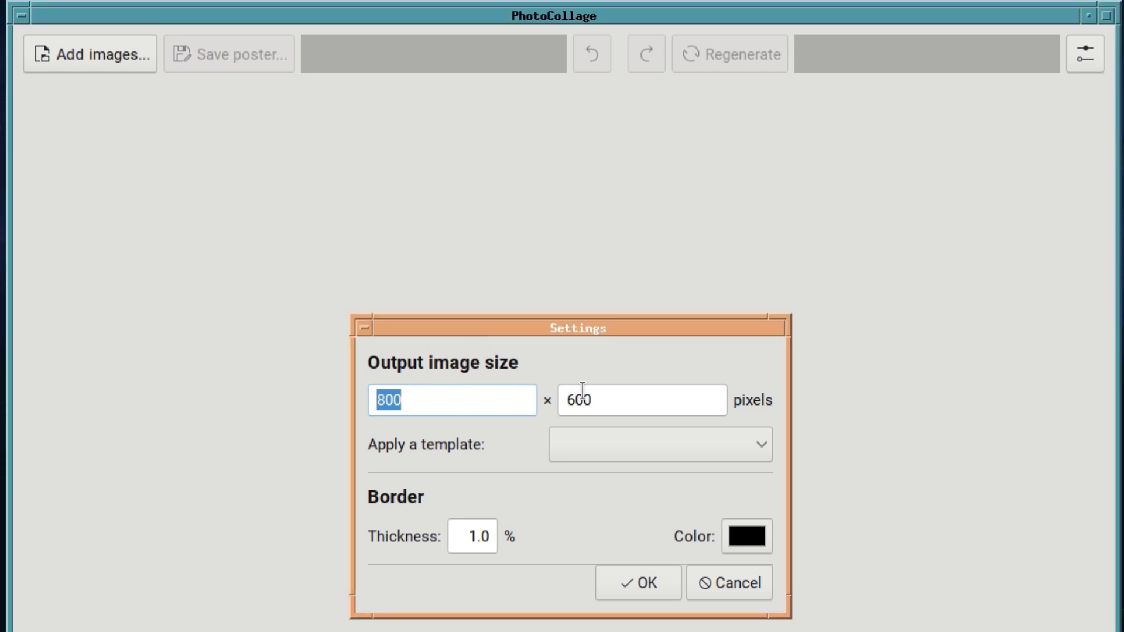
{"action": "left_click", "coordinate": [637, 447]}
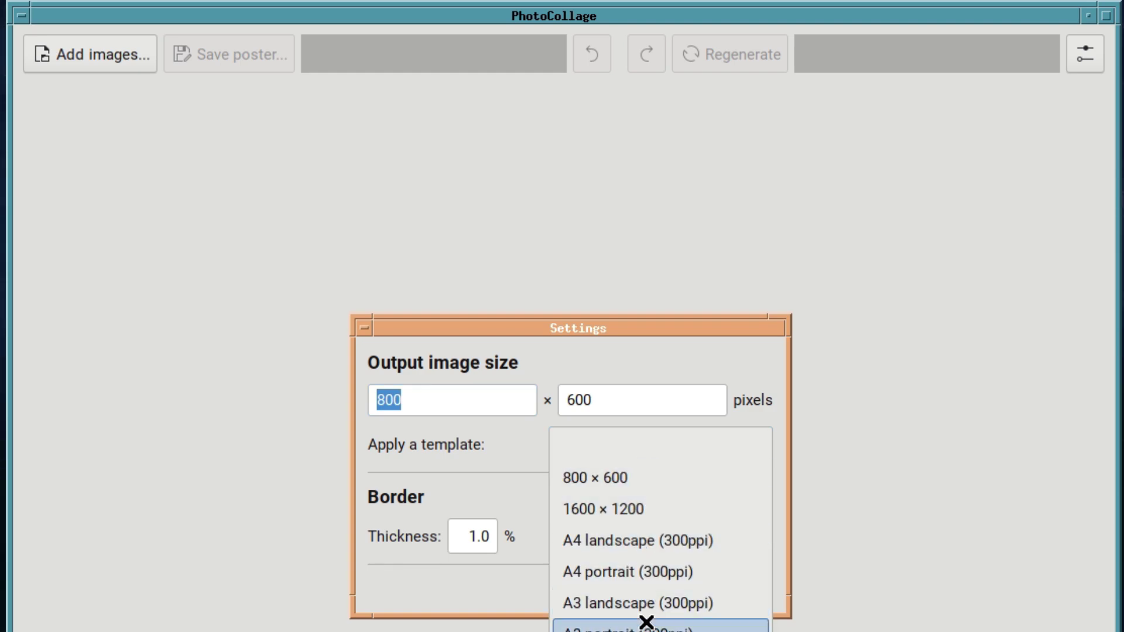
{"action": "left_click", "coordinate": [660, 457]}
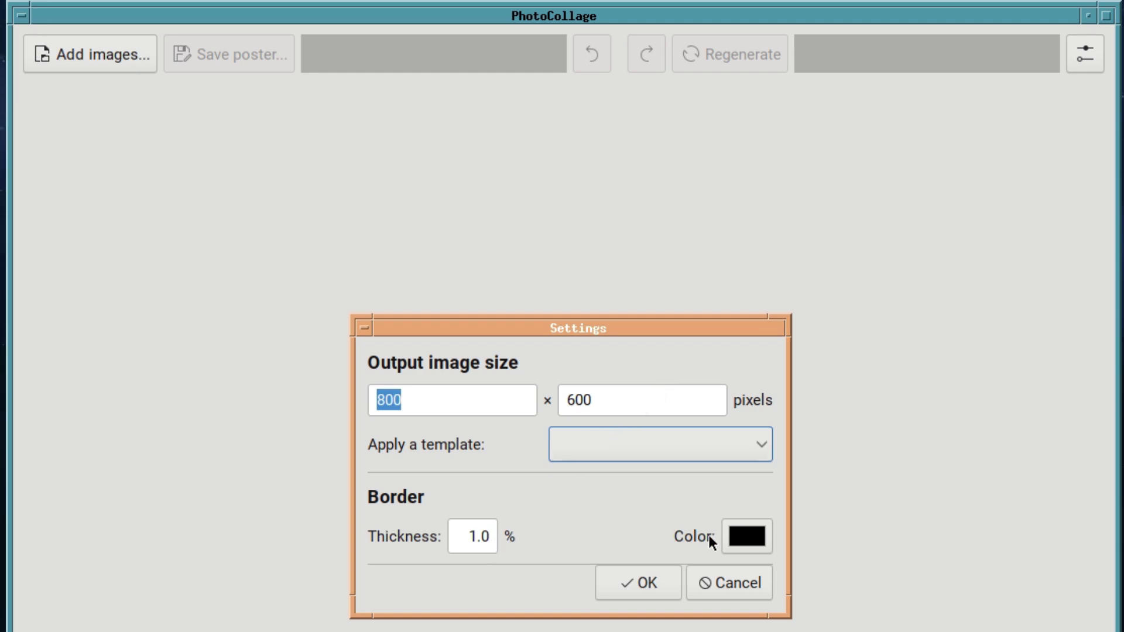
{"action": "left_click", "coordinate": [621, 583]}
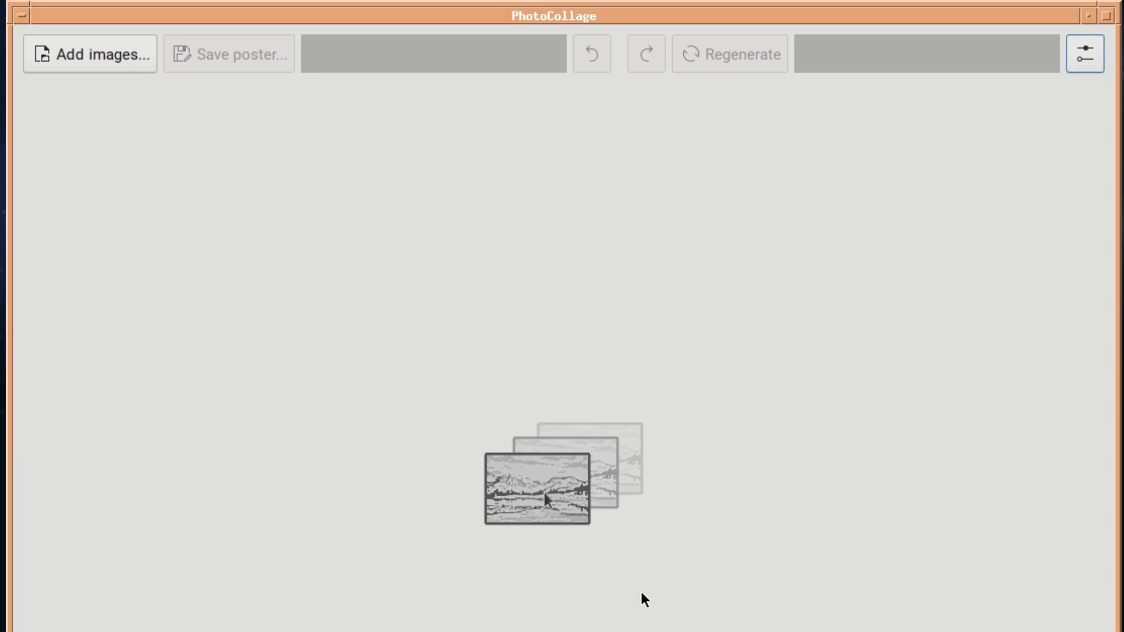
Add twelve Youtube Thumbnails images, MidnightBSD314.png through srarttofinish.png, to the collage.
{"action": "left_click", "coordinate": [89, 54]}
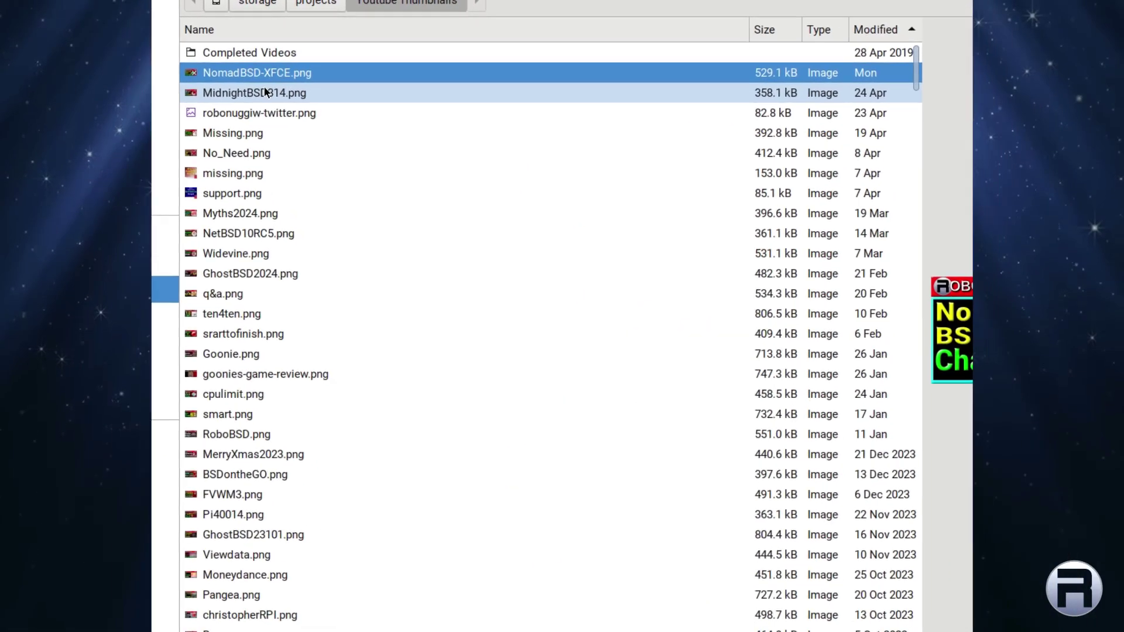
{"action": "left_click", "coordinate": [192, 110], "text": "ctrl"}
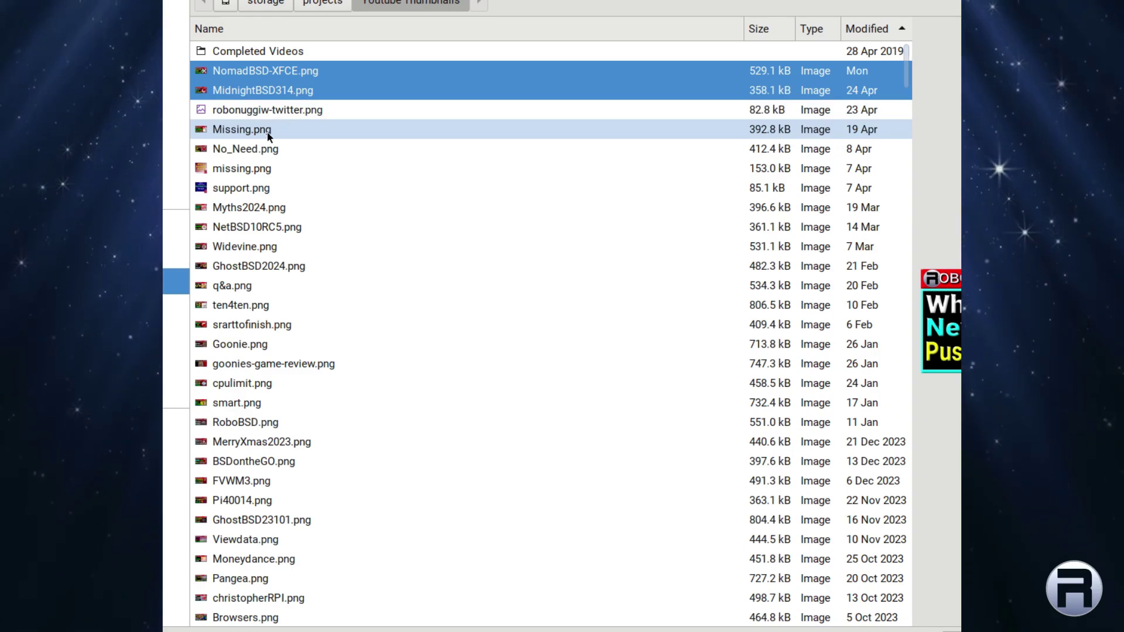
{"action": "left_click_drag", "start_coordinate": [280, 130], "coordinate": [261, 308], "text": "ctrl"}
{"action": "left_click", "coordinate": [261, 325], "text": "ctrl"}
{"action": "key", "text": "Return"}
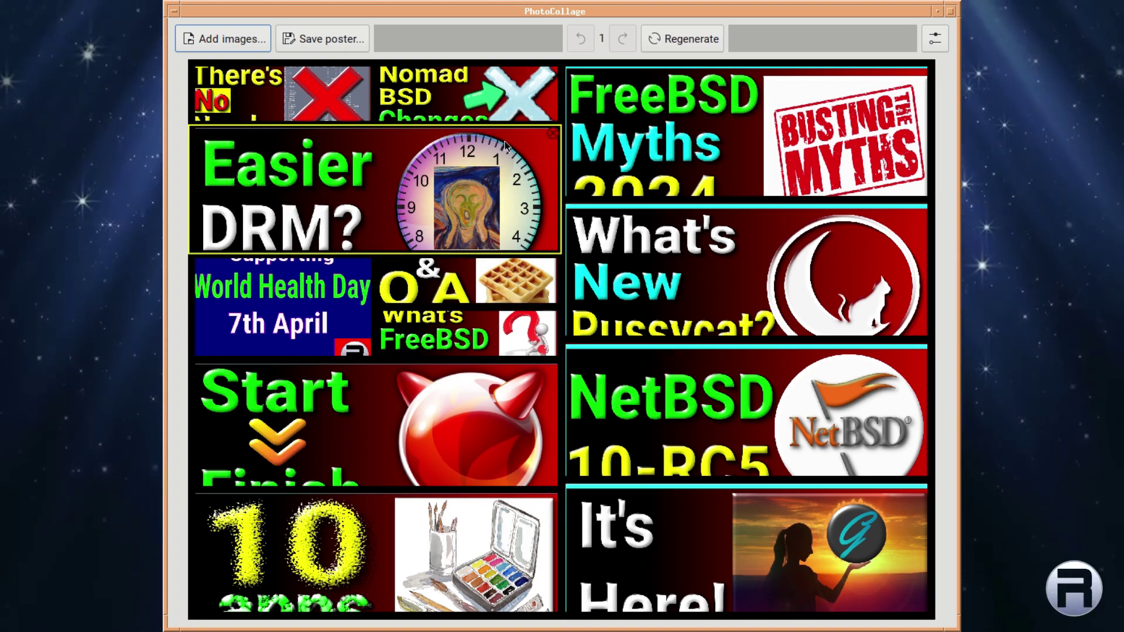
Regenerate the collage layout three times and rearrange the Start/Finish and It's Here! tiles.
{"action": "left_click", "coordinate": [676, 38]}
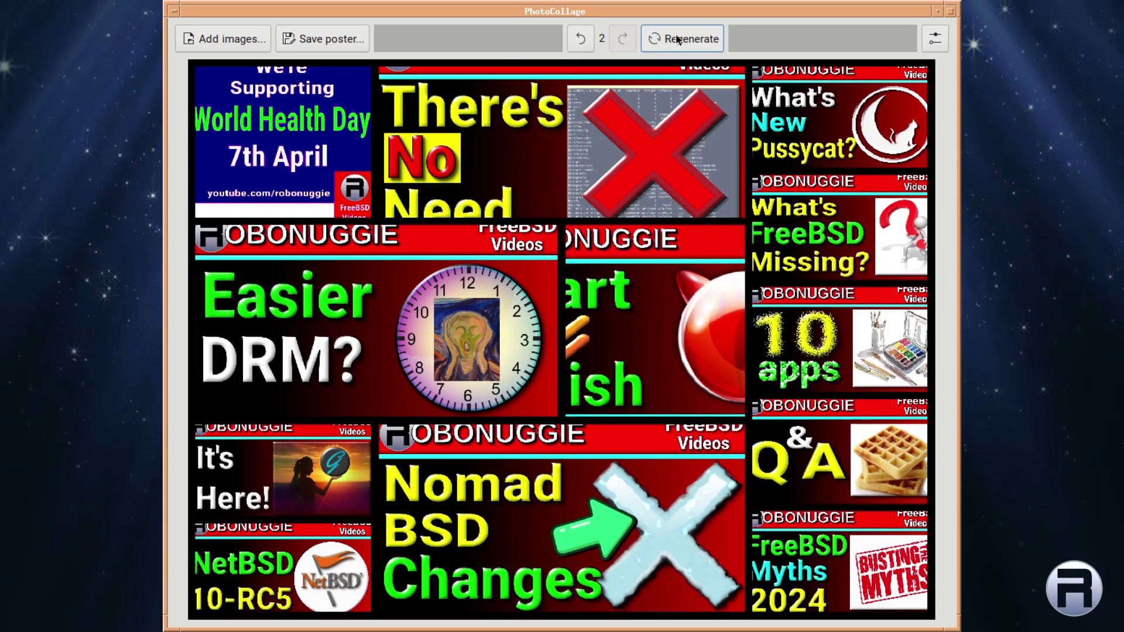
{"action": "left_click", "coordinate": [676, 39]}
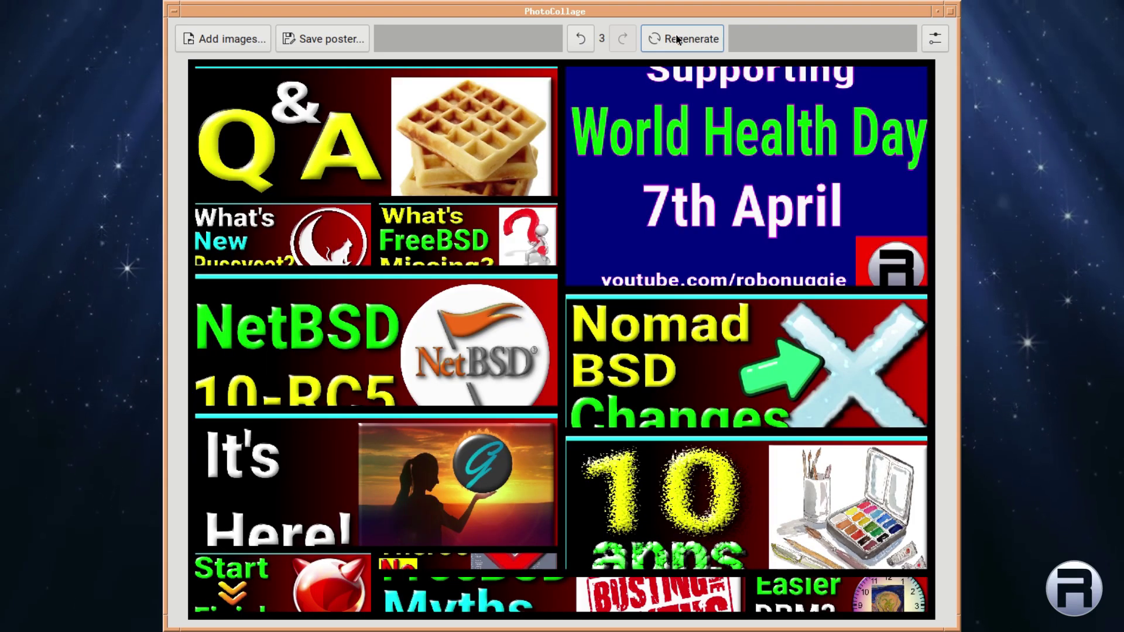
{"action": "left_click", "coordinate": [676, 39]}
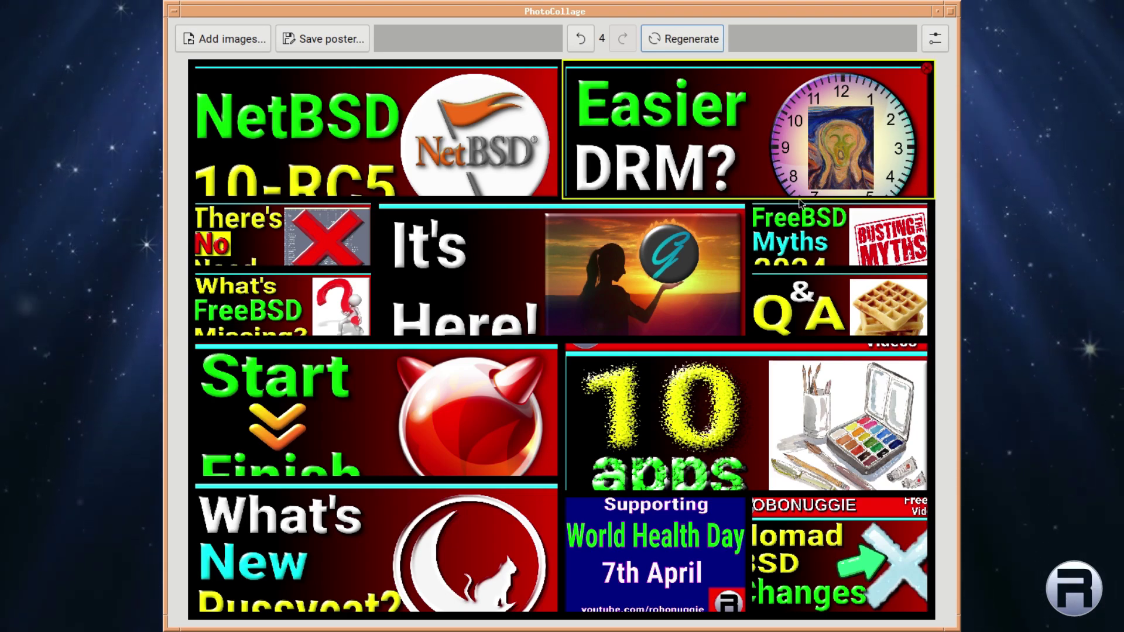
{"action": "left_click_drag", "start_coordinate": [509, 410], "coordinate": [582, 292]}
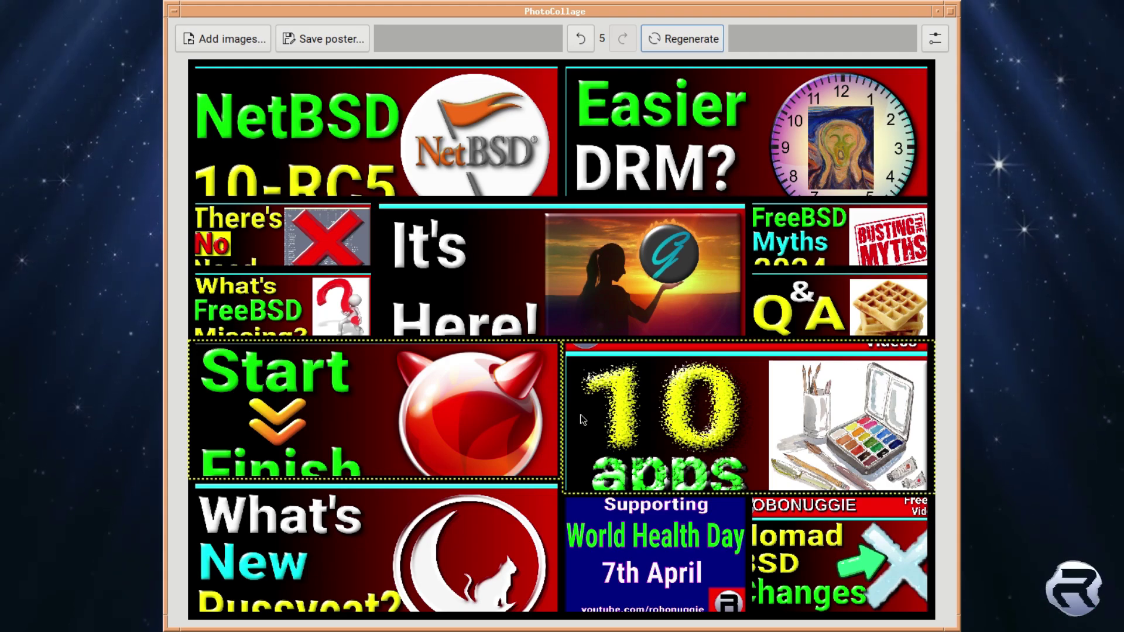
{"action": "left_click_drag", "start_coordinate": [462, 409], "coordinate": [382, 394]}
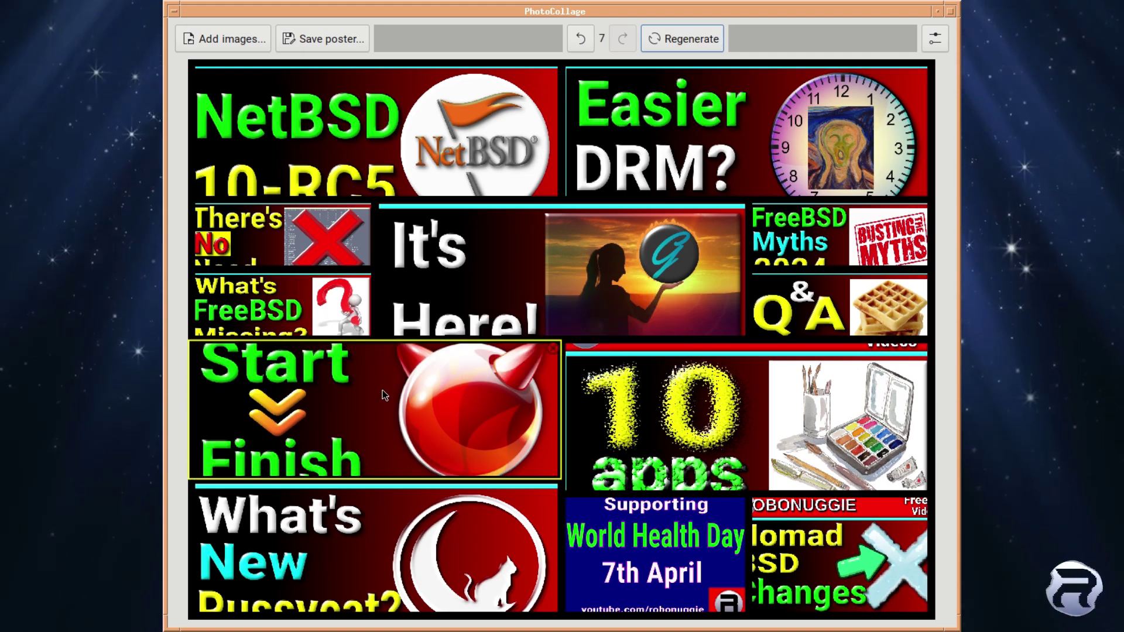
{"action": "left_click_drag", "start_coordinate": [473, 208], "coordinate": [710, 321]}
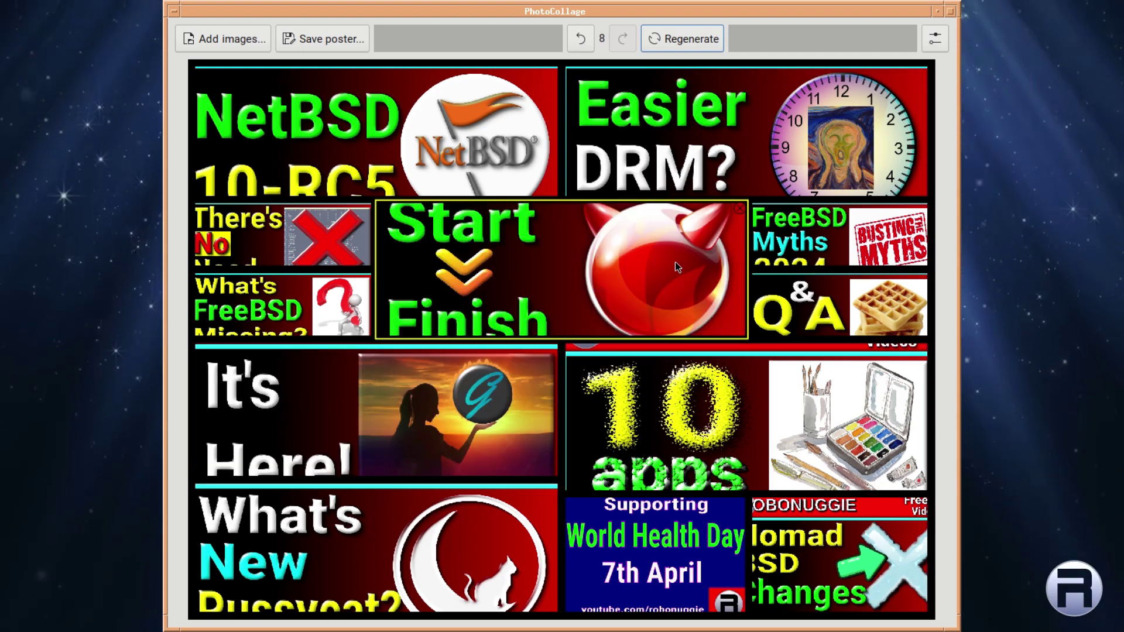
{"action": "mouse_move", "coordinate": [676, 262]}
{"action": "left_mouse_down"}
{"action": "mouse_move", "coordinate": [495, 396]}
{"action": "mouse_move", "coordinate": [703, 415]}
{"action": "mouse_move", "coordinate": [660, 509]}
{"action": "mouse_move", "coordinate": [773, 373]}
{"action": "mouse_move", "coordinate": [778, 276]}
{"action": "mouse_move", "coordinate": [781, 303]}
{"action": "left_mouse_up"}
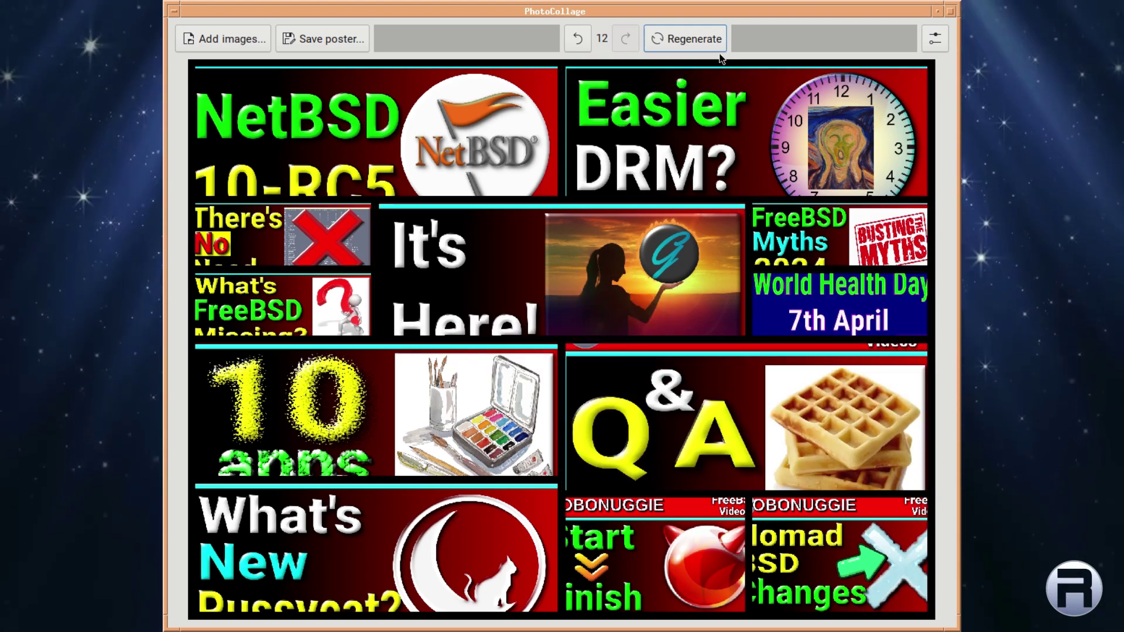
Undo seven changes to return to the layout with NetBSD and Easier DRM on top.
{"action": "left_click", "coordinate": [577, 38]}
{"action": "left_click", "coordinate": [578, 39]}
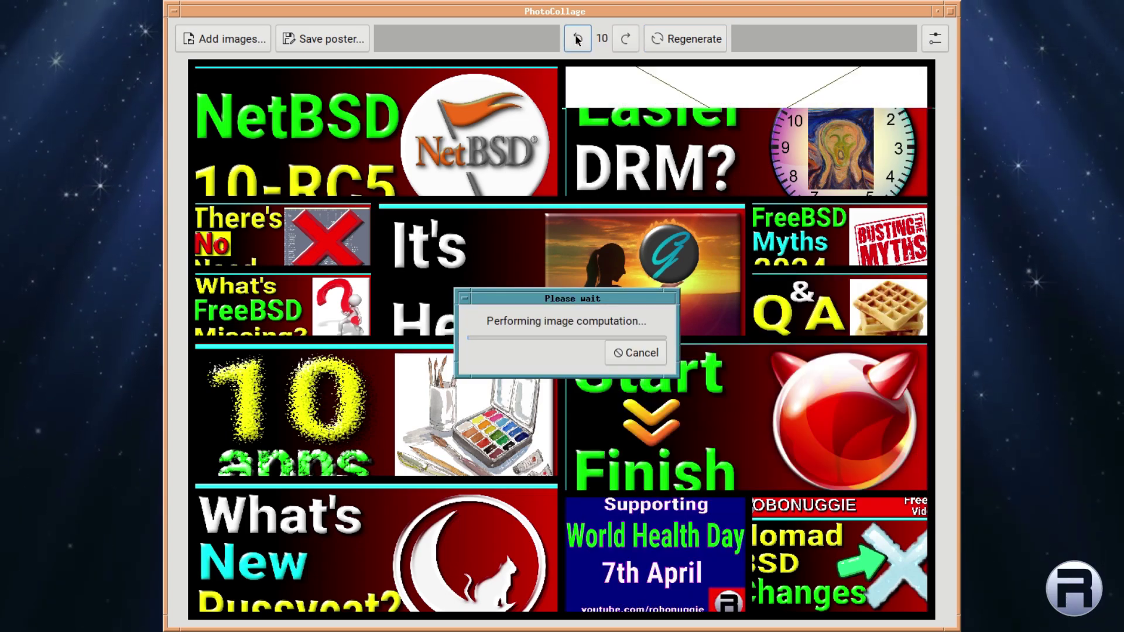
{"action": "left_click", "coordinate": [578, 39]}
{"action": "left_click", "coordinate": [578, 39]}
{"action": "left_click", "coordinate": [578, 39]}
{"action": "left_click", "coordinate": [576, 36]}
{"action": "left_click", "coordinate": [576, 36]}
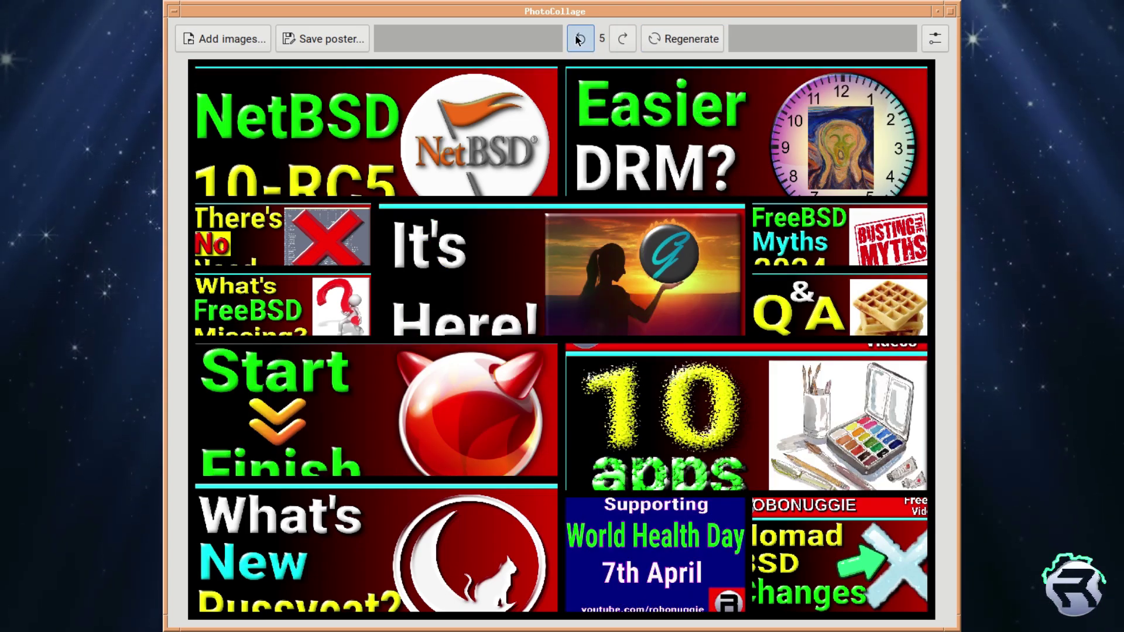
{"action": "left_click", "coordinate": [576, 36]}
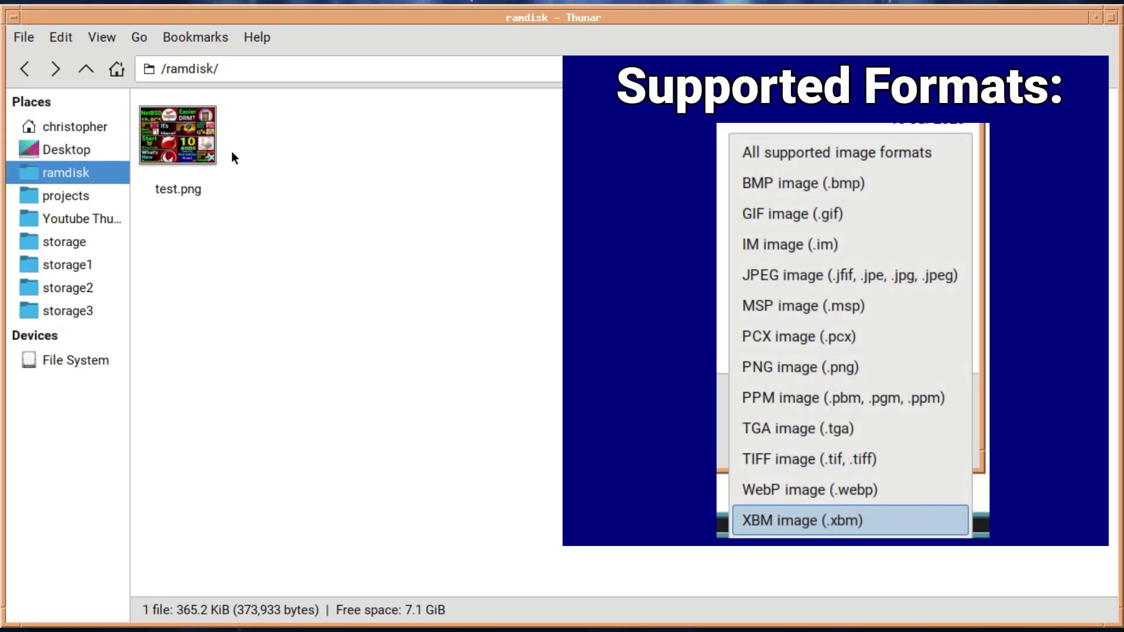
View the saved collage test.png from /ramdisk in the image viewer.
{"action": "double_click", "coordinate": [216, 148]}
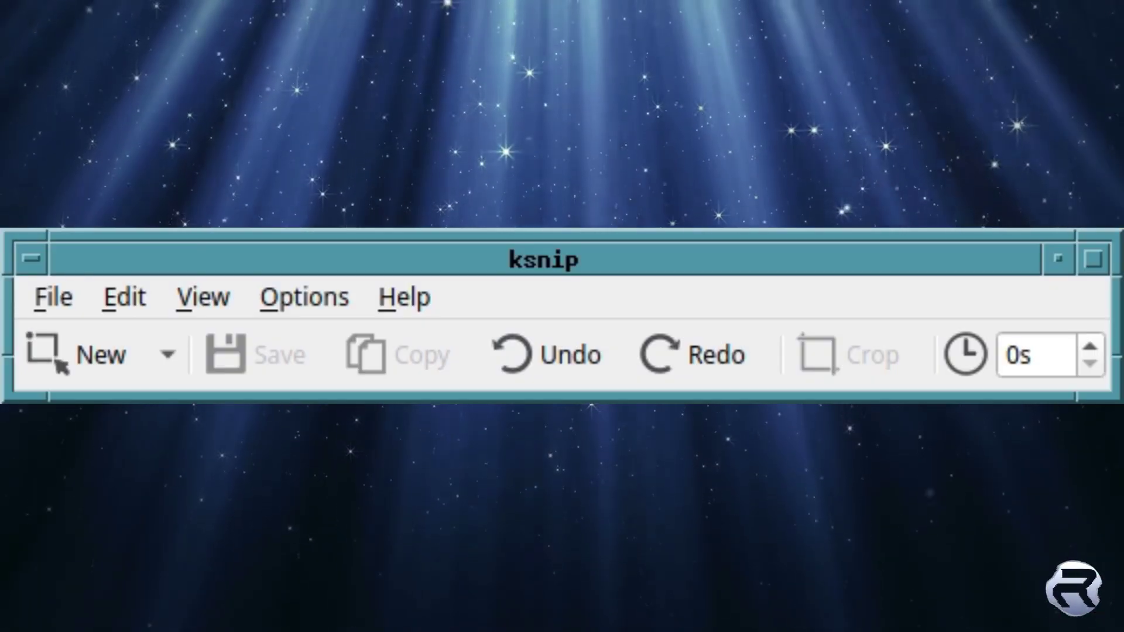
{"action": "left_click", "coordinate": [865, 247]}
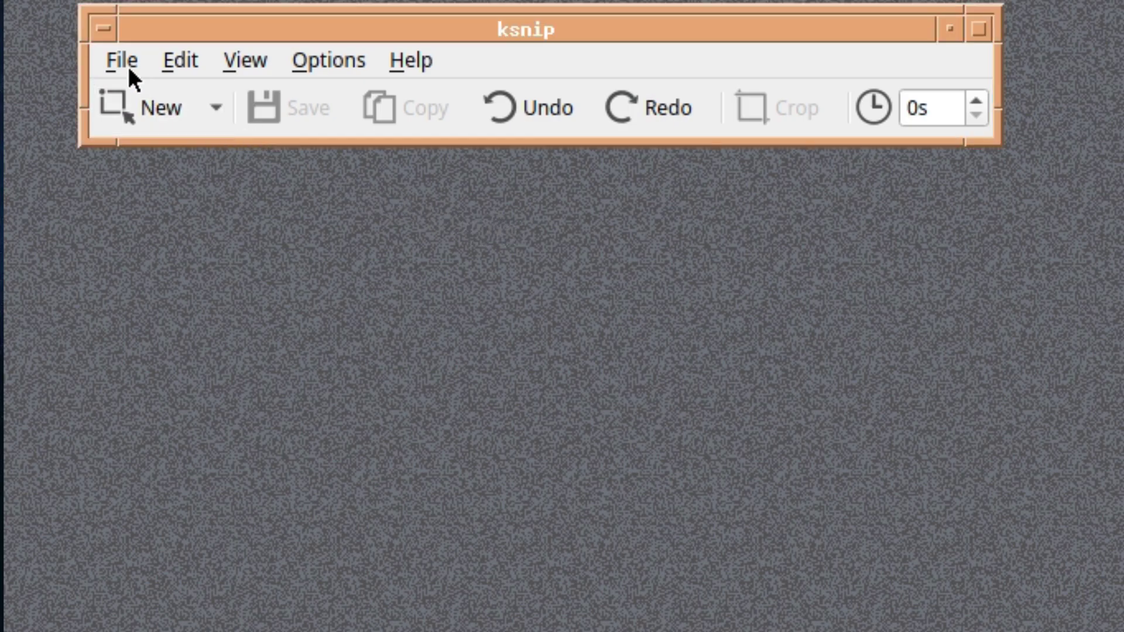
{"action": "left_click", "coordinate": [114, 59]}
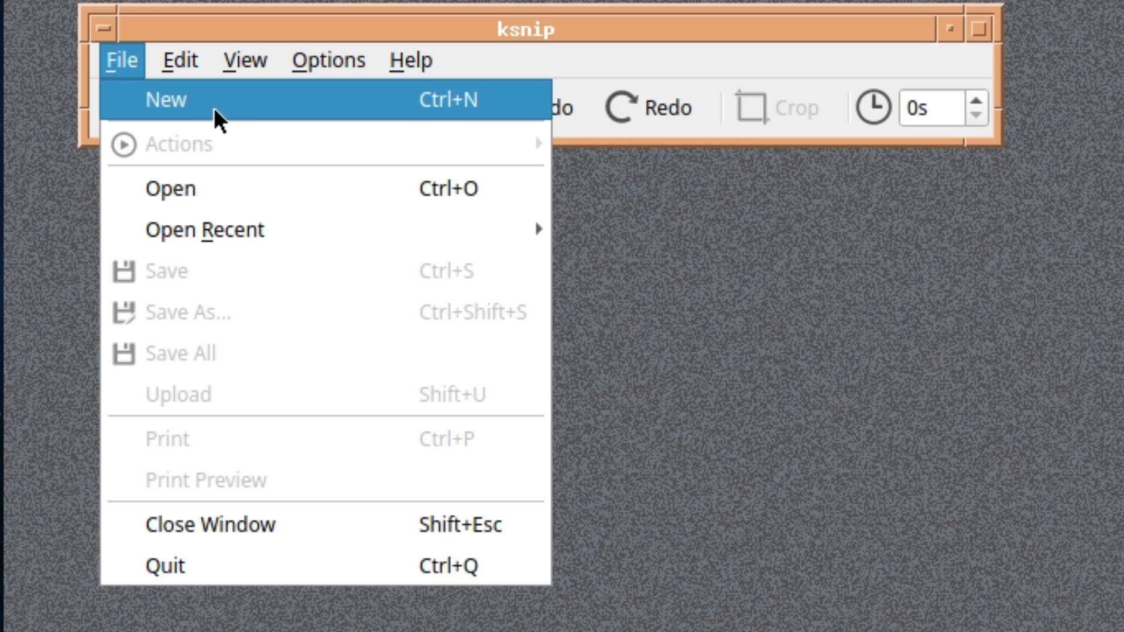
{"action": "mouse_move", "coordinate": [167, 57]}
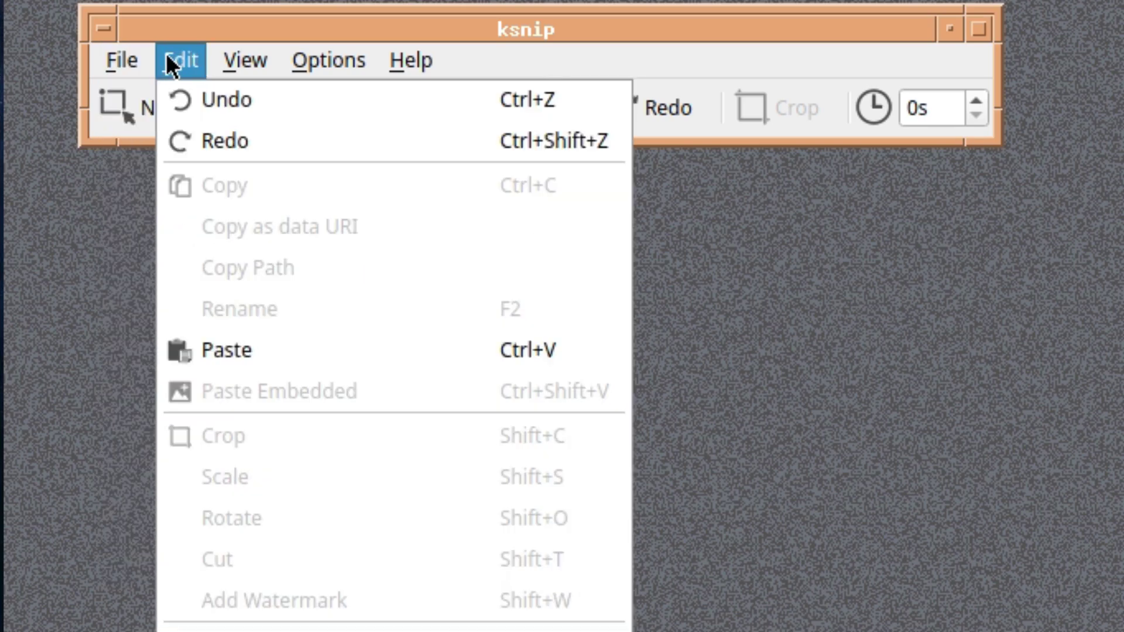
{"action": "mouse_move", "coordinate": [232, 54]}
{"action": "mouse_move", "coordinate": [313, 61]}
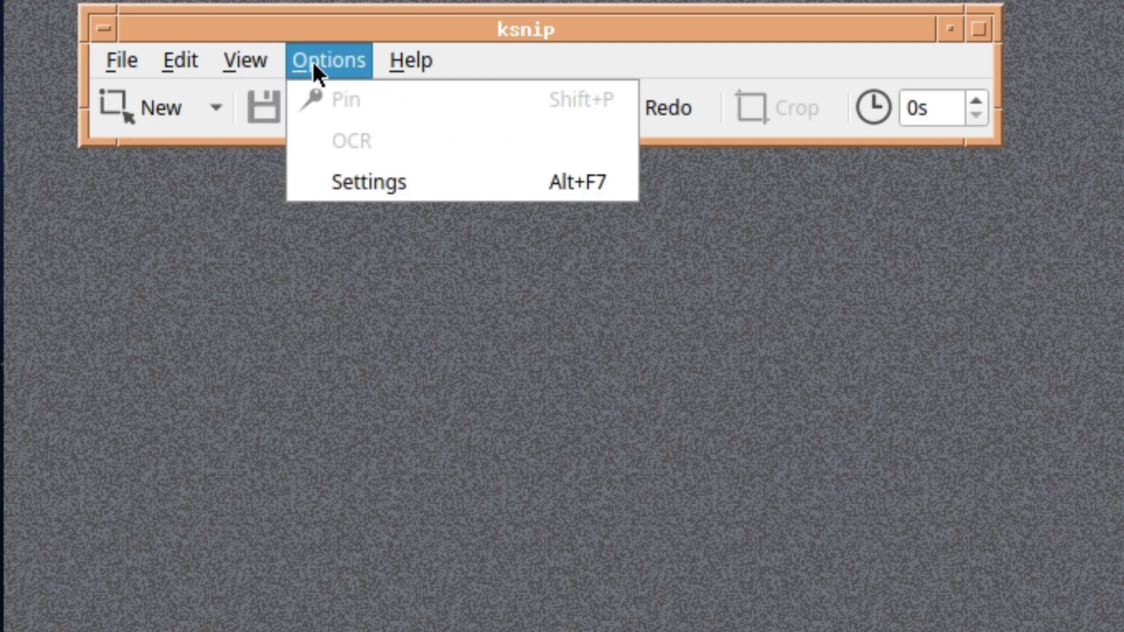
{"action": "mouse_move", "coordinate": [407, 62]}
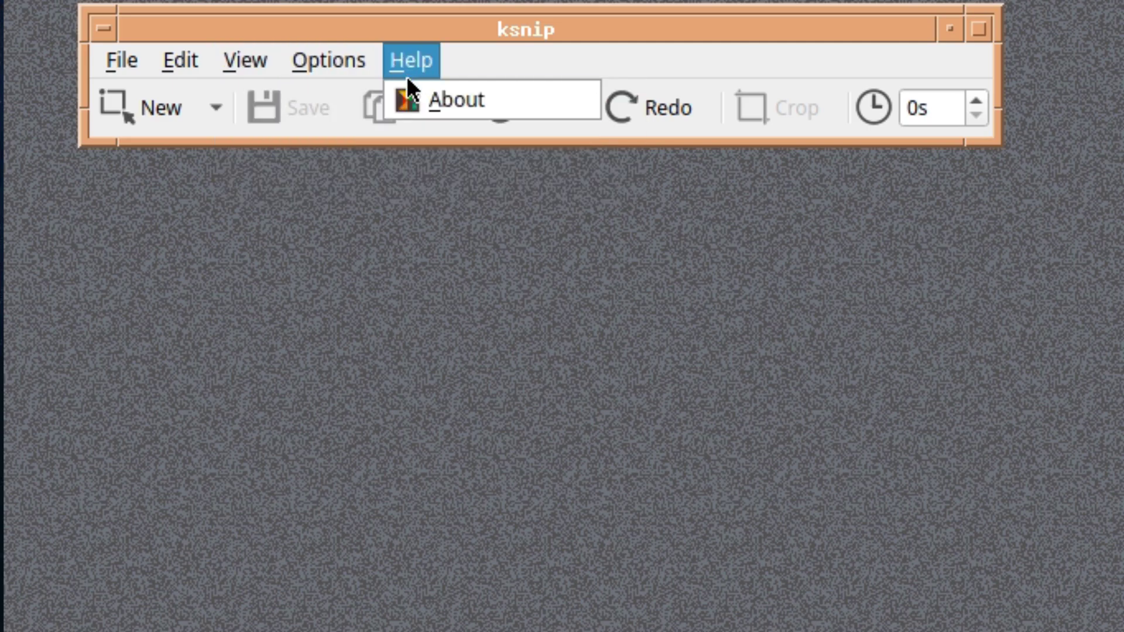
{"action": "left_click", "coordinate": [408, 100]}
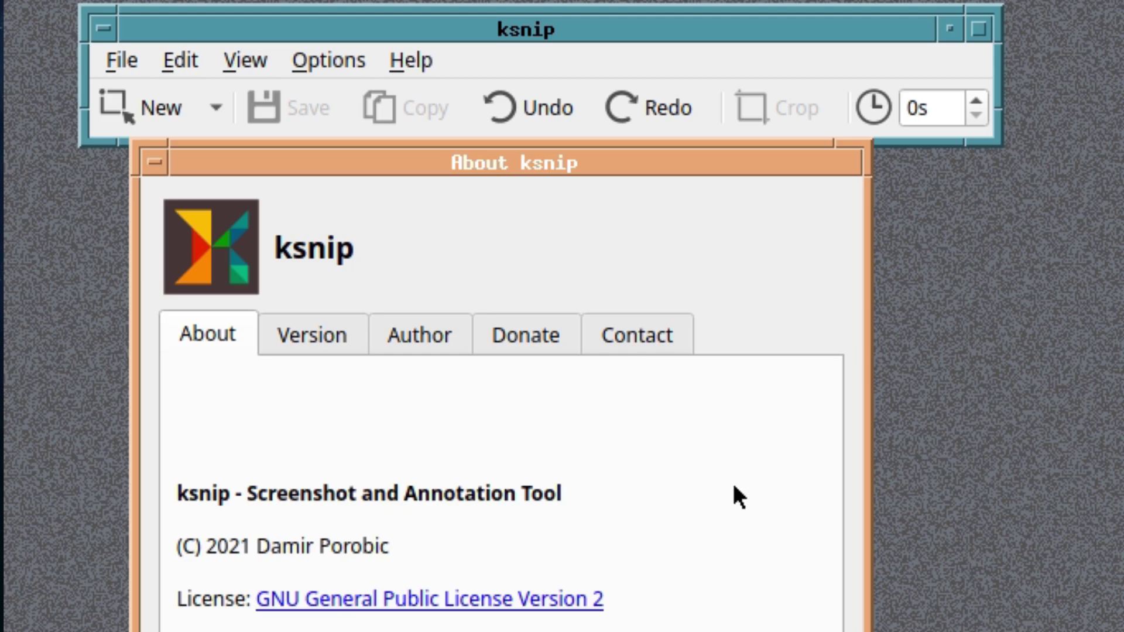
{"action": "key", "text": "Escape"}
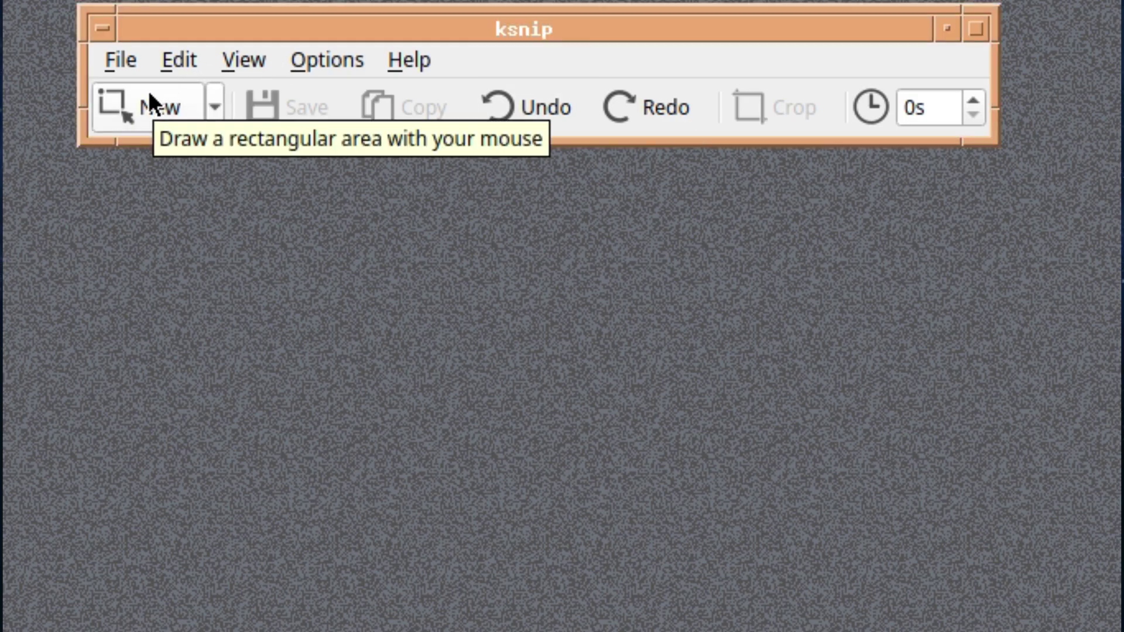
Take a new rectangular-area capture of the ports UPDATING text window.
{"action": "left_click", "coordinate": [216, 108]}
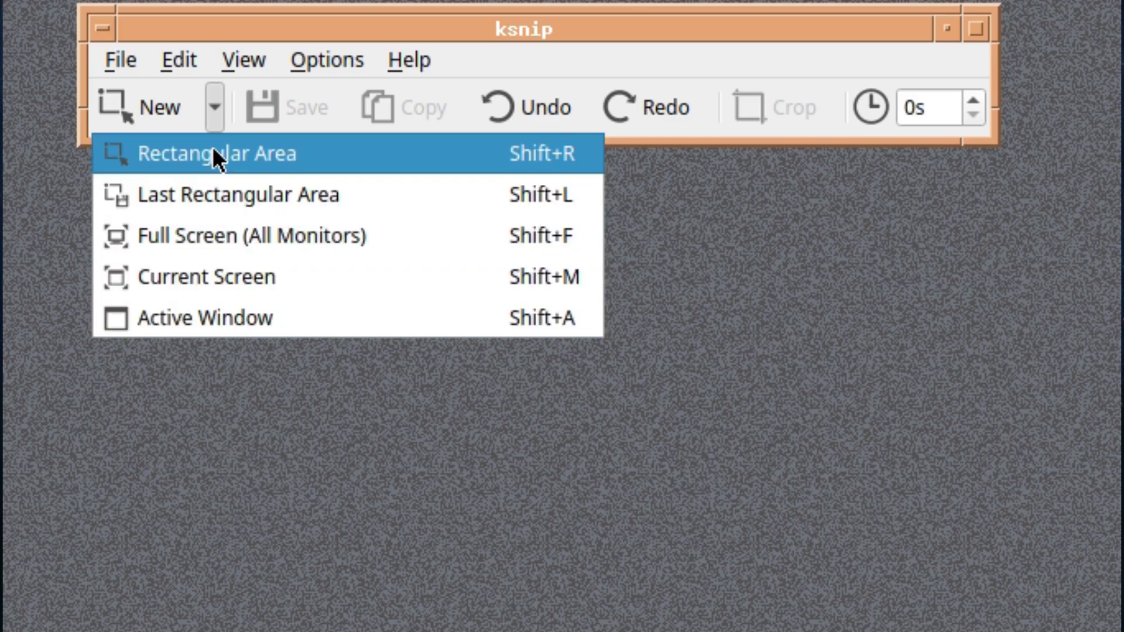
{"action": "left_click", "coordinate": [241, 99]}
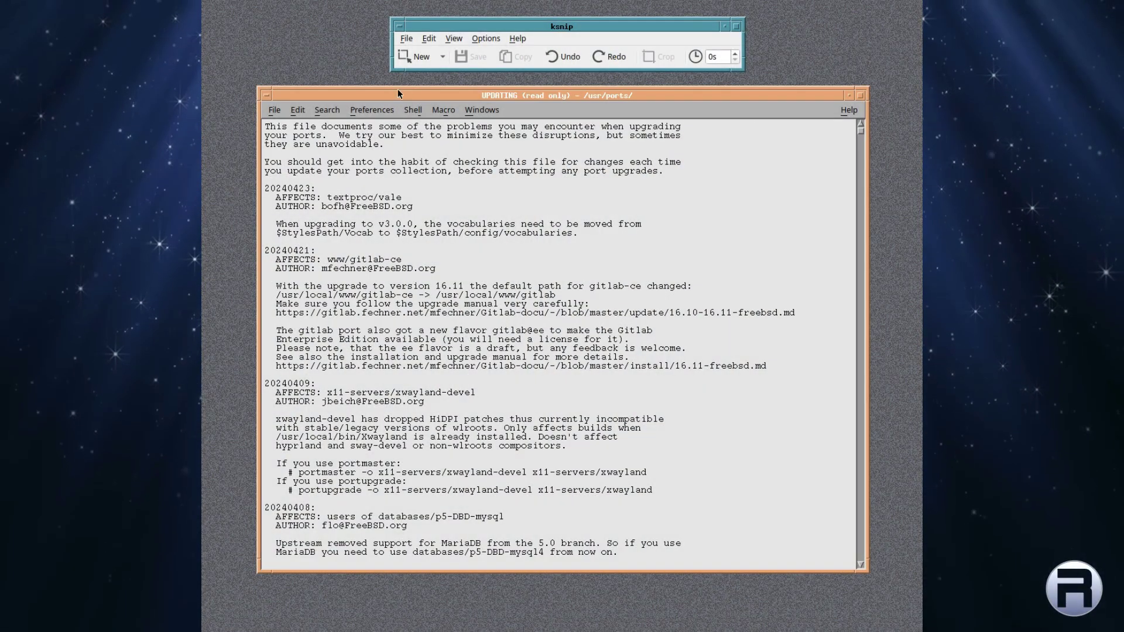
{"action": "left_click", "coordinate": [420, 57]}
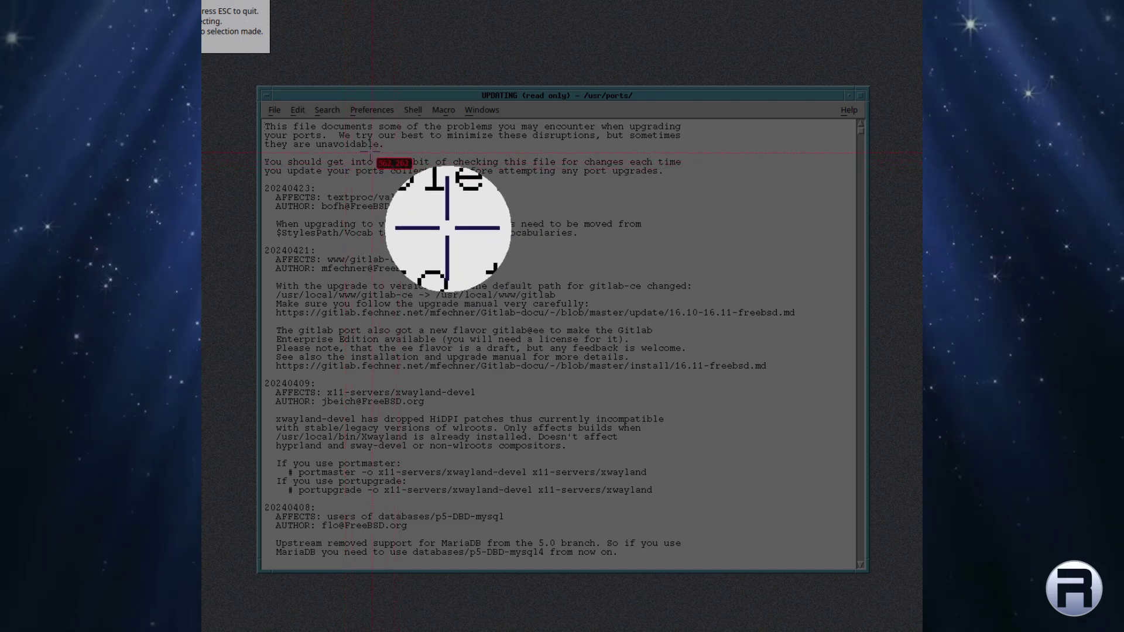
{"action": "left_click_drag", "start_coordinate": [216, 121], "coordinate": [731, 450]}
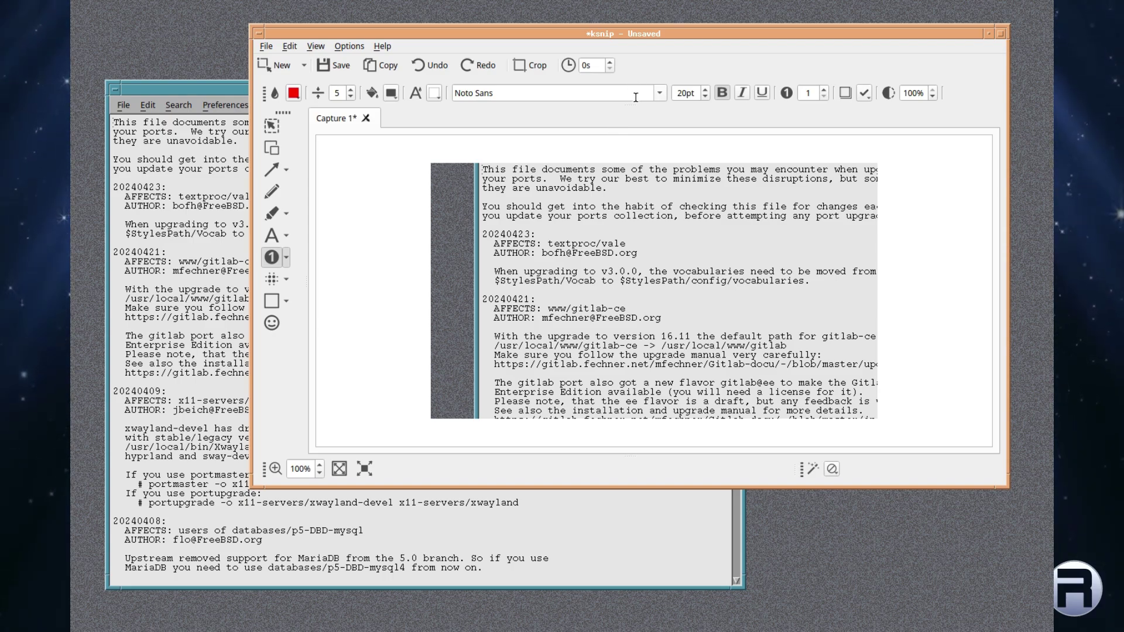
{"action": "left_click", "coordinate": [269, 48]}
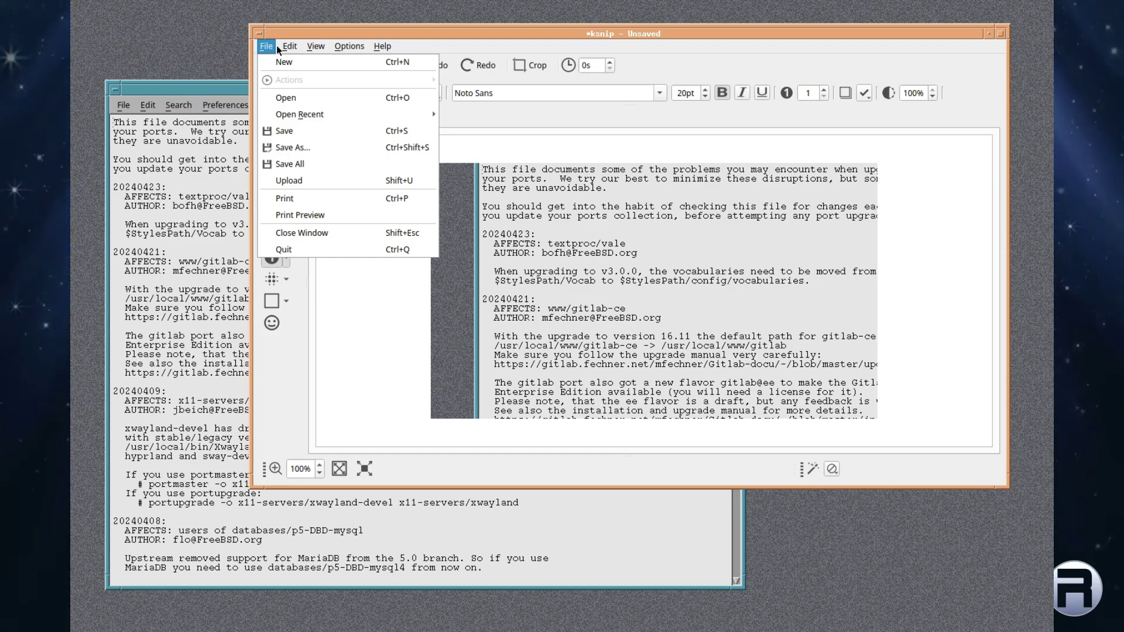
{"action": "mouse_move", "coordinate": [281, 49]}
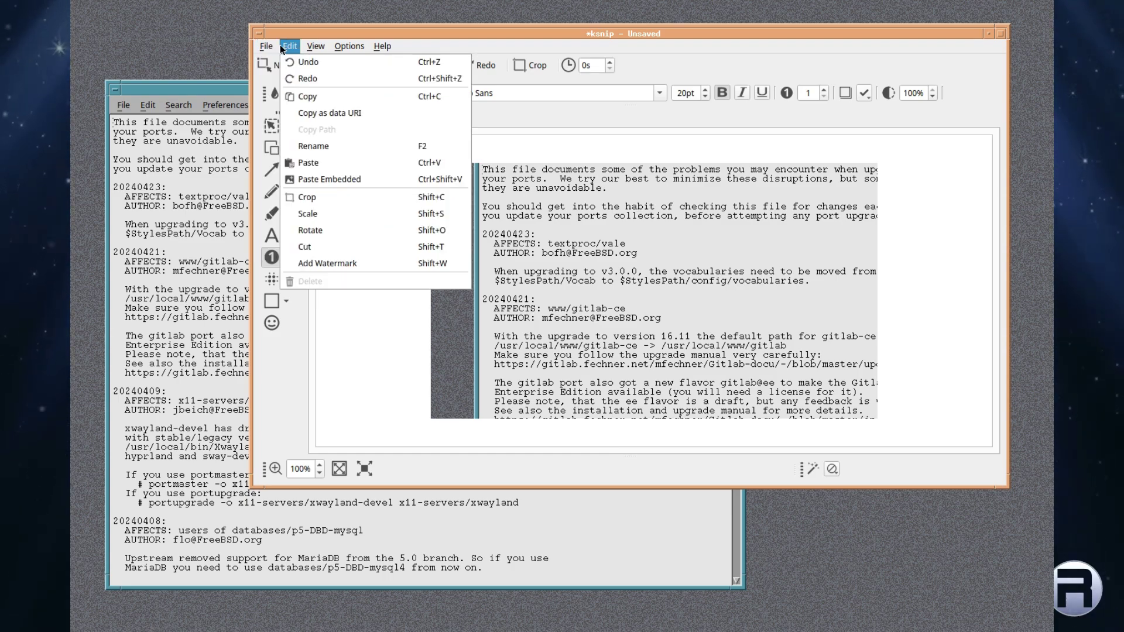
{"action": "mouse_move", "coordinate": [316, 47]}
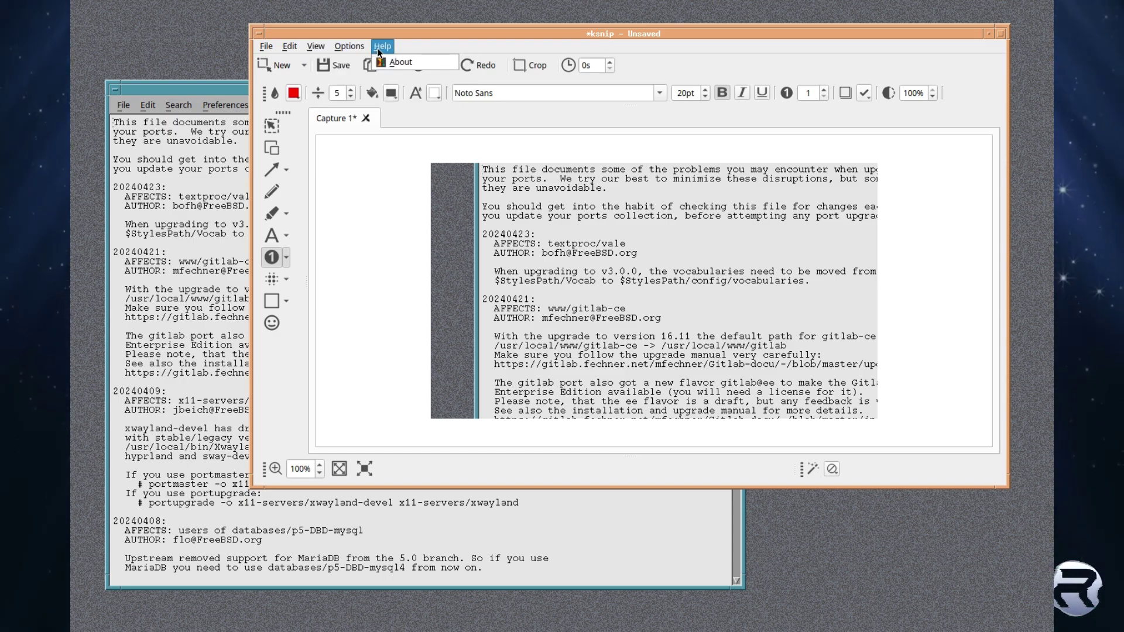
{"action": "left_click", "coordinate": [388, 63]}
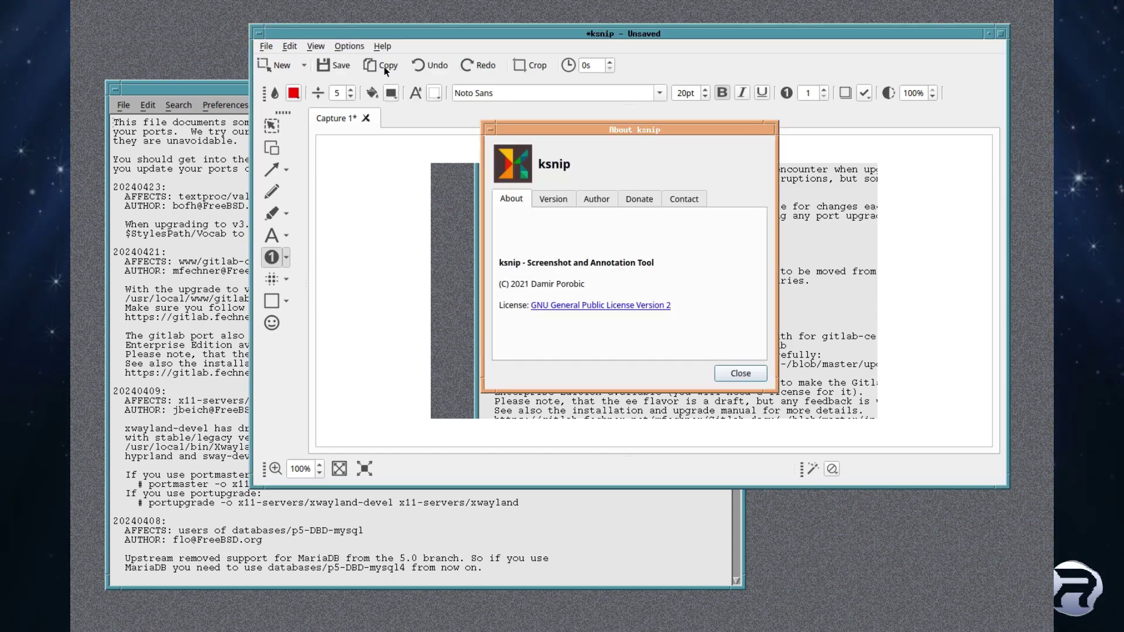
{"action": "left_click", "coordinate": [741, 374]}
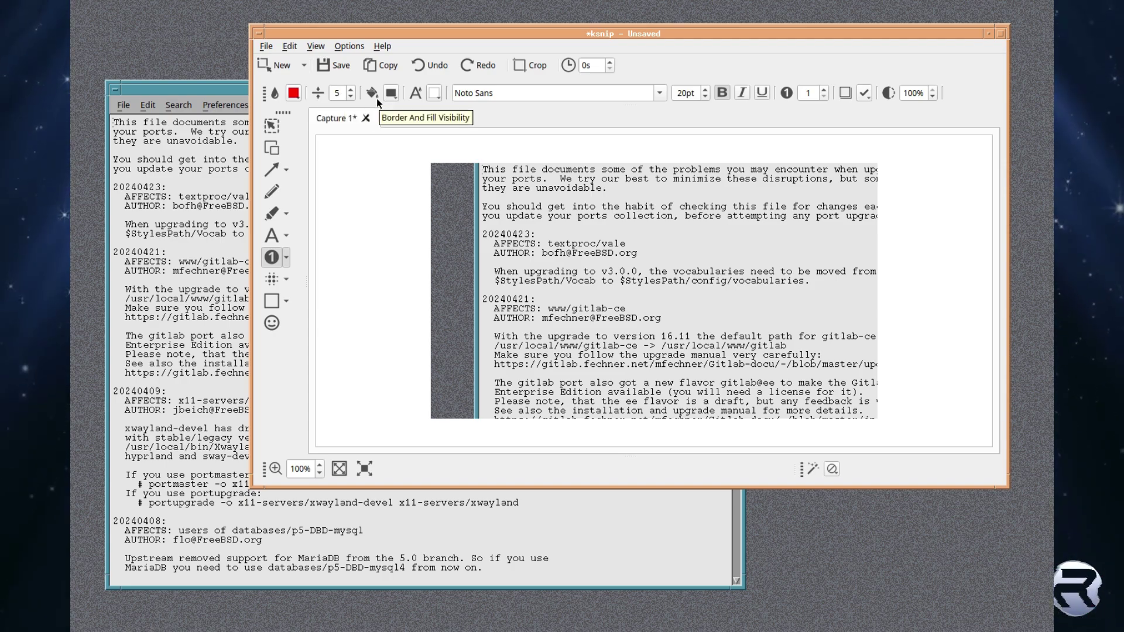
{"action": "left_click", "coordinate": [660, 94]}
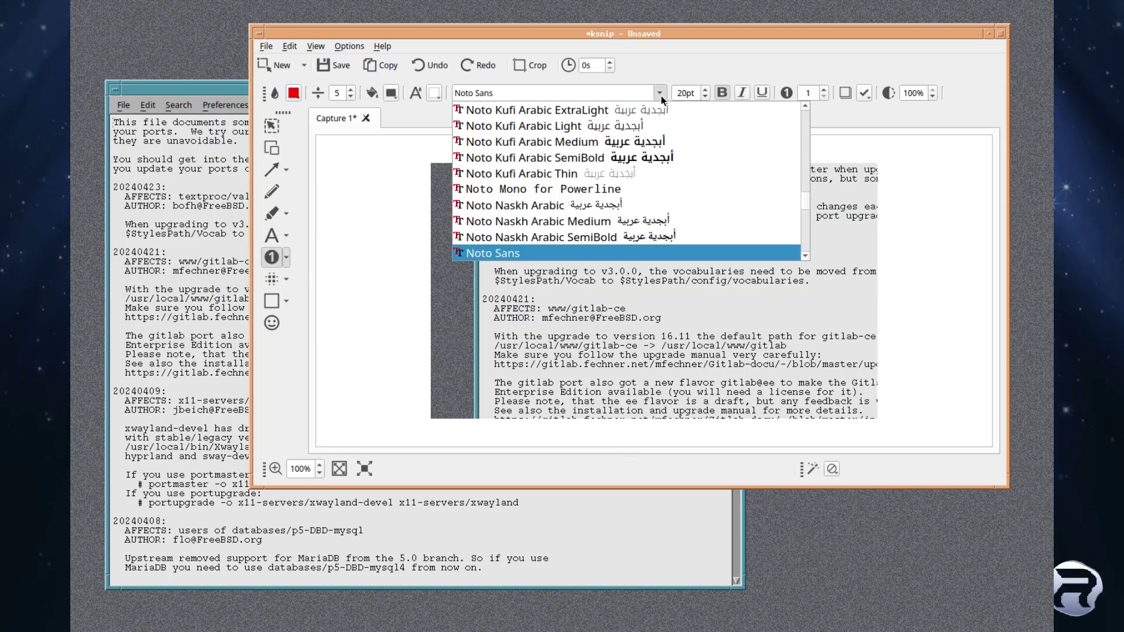
{"action": "left_click", "coordinate": [671, 76]}
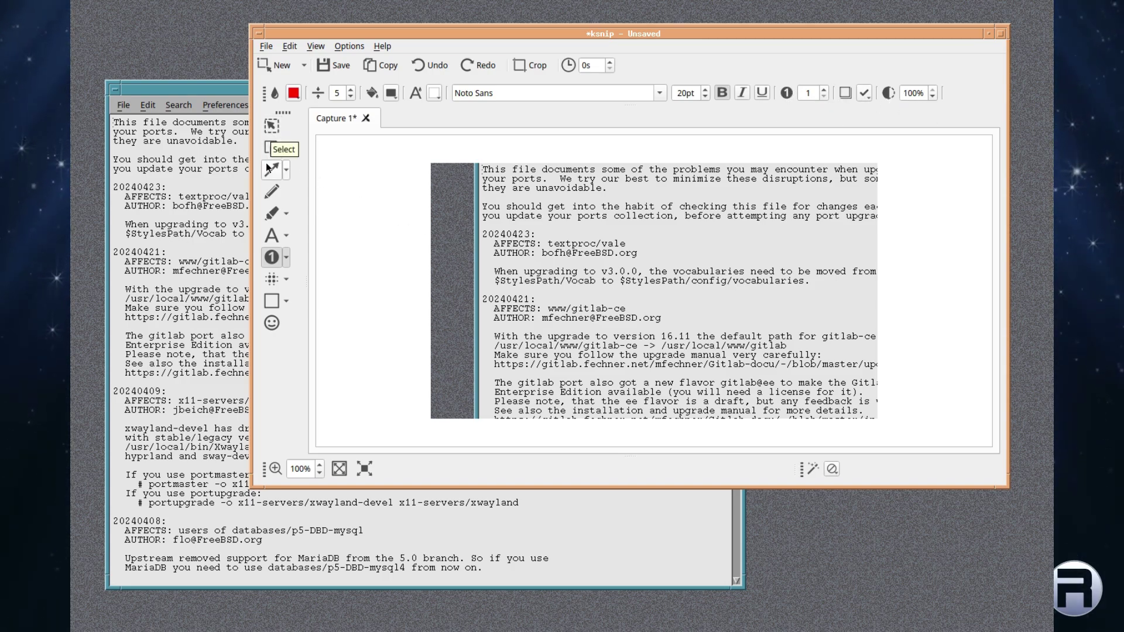
{"action": "left_click", "coordinate": [372, 319]}
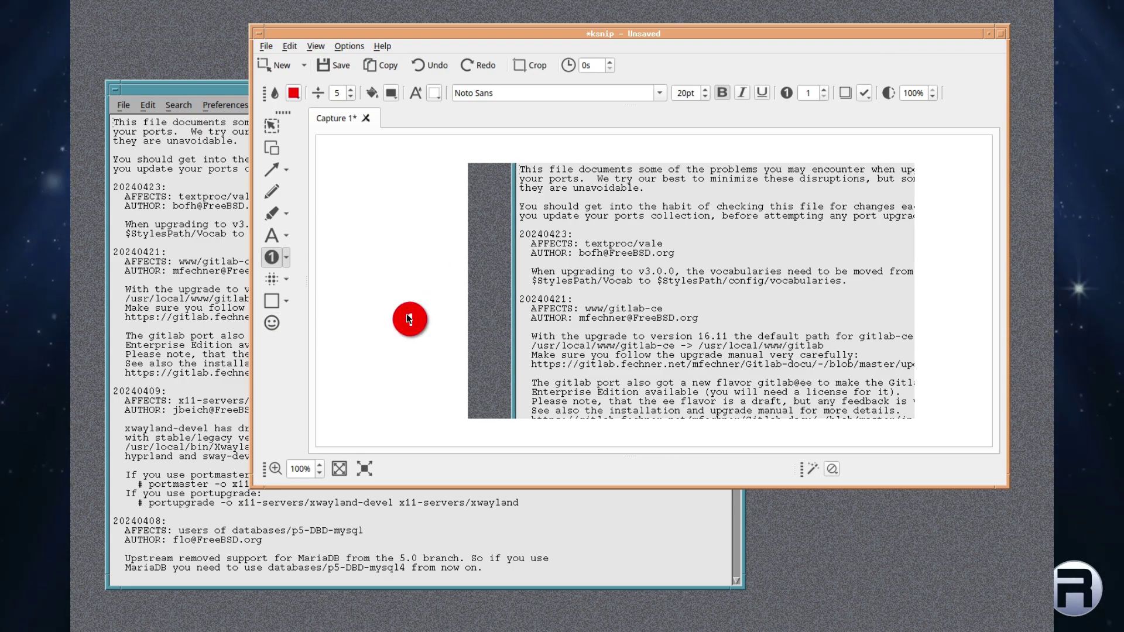
{"action": "key", "text": "ctrl+z"}
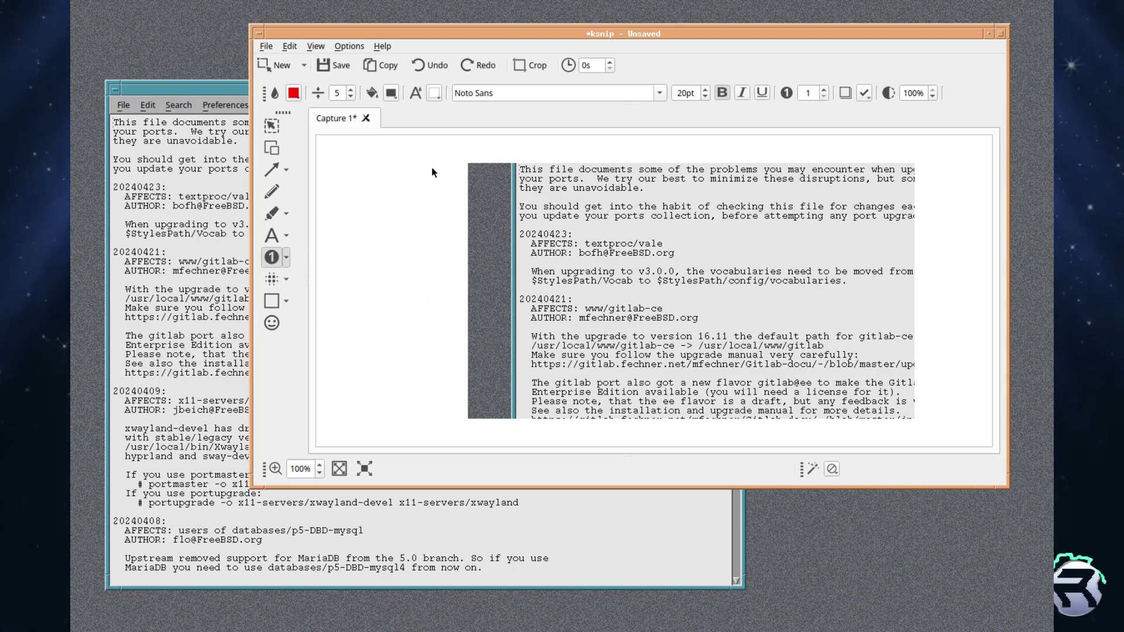
{"action": "left_click", "coordinate": [272, 125]}
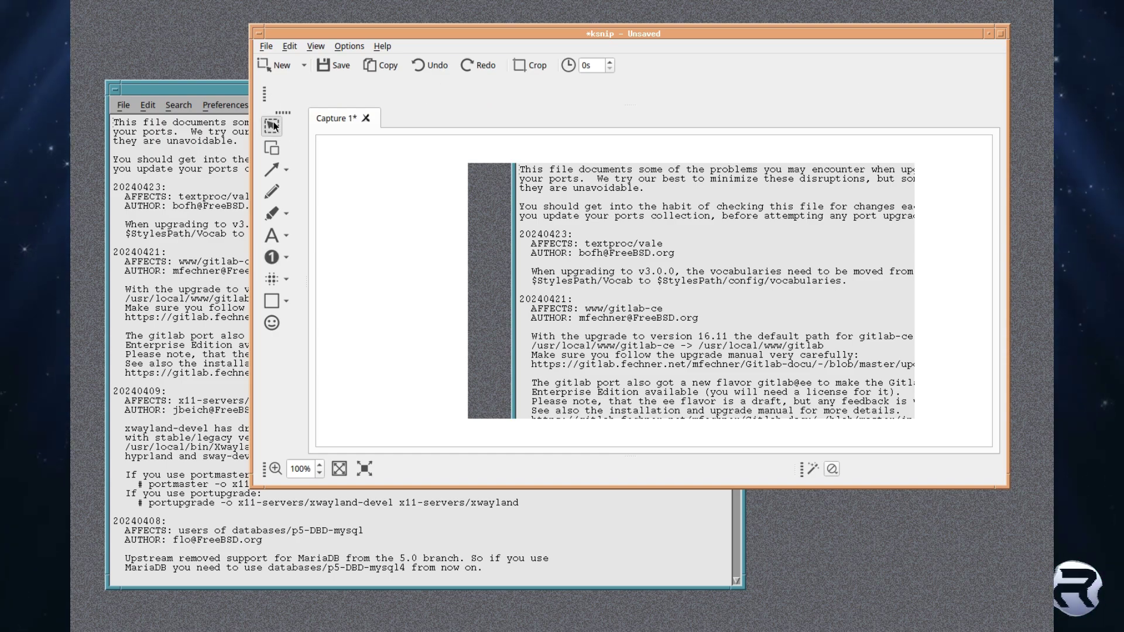
{"action": "left_click", "coordinate": [274, 152]}
{"action": "left_click", "coordinate": [273, 171]}
{"action": "left_click", "coordinate": [276, 194]}
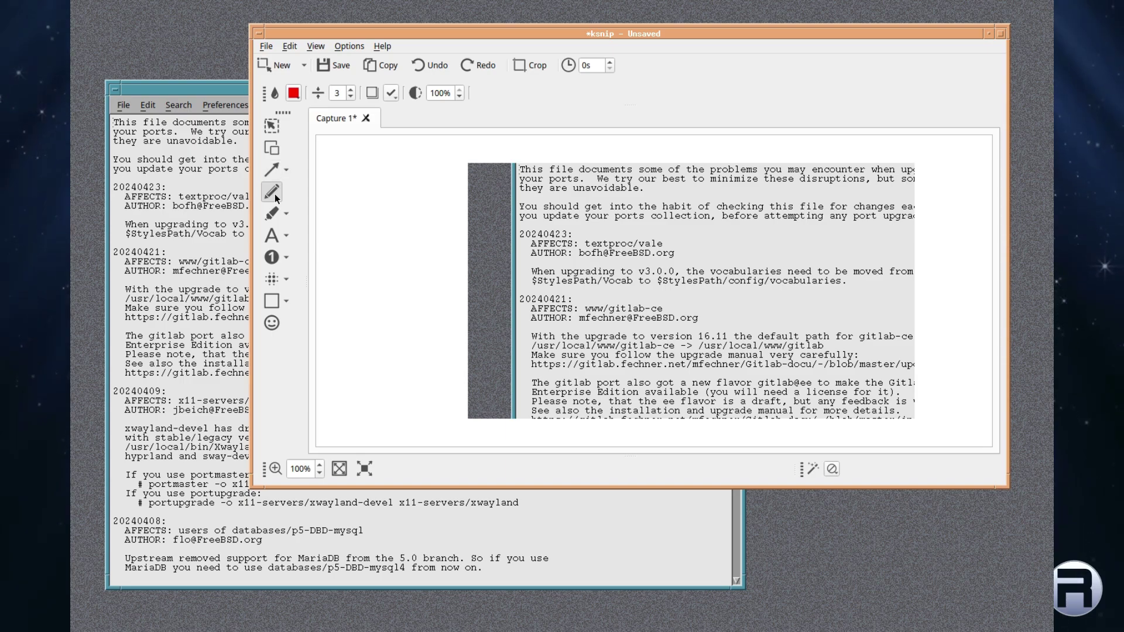
{"action": "left_click", "coordinate": [272, 213]}
{"action": "left_click", "coordinate": [273, 235]}
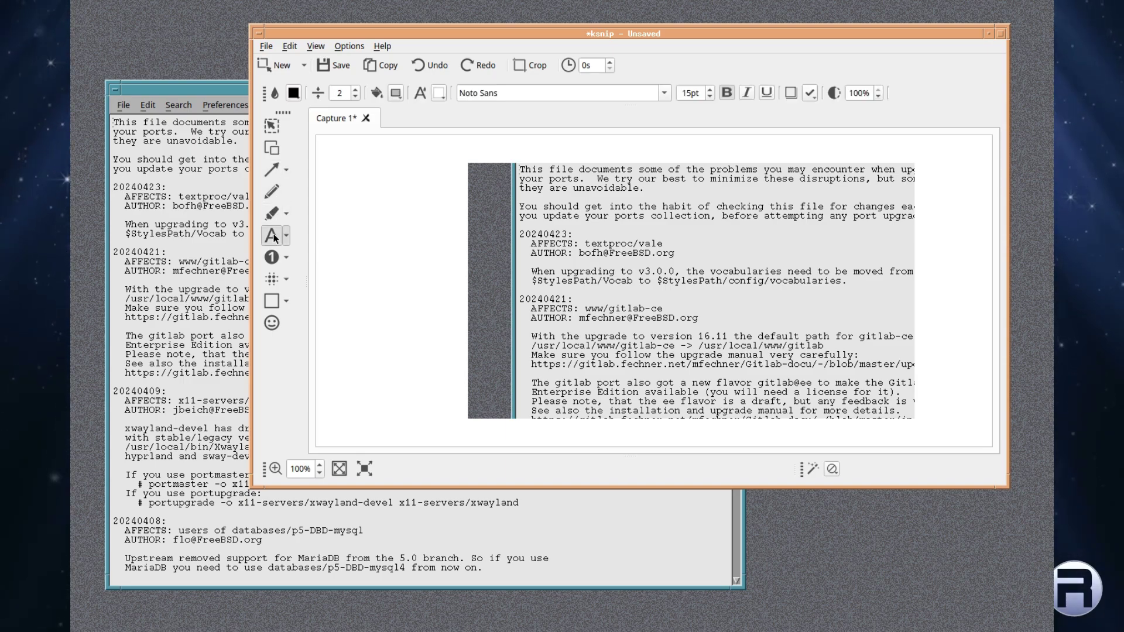
{"action": "left_click", "coordinate": [273, 257]}
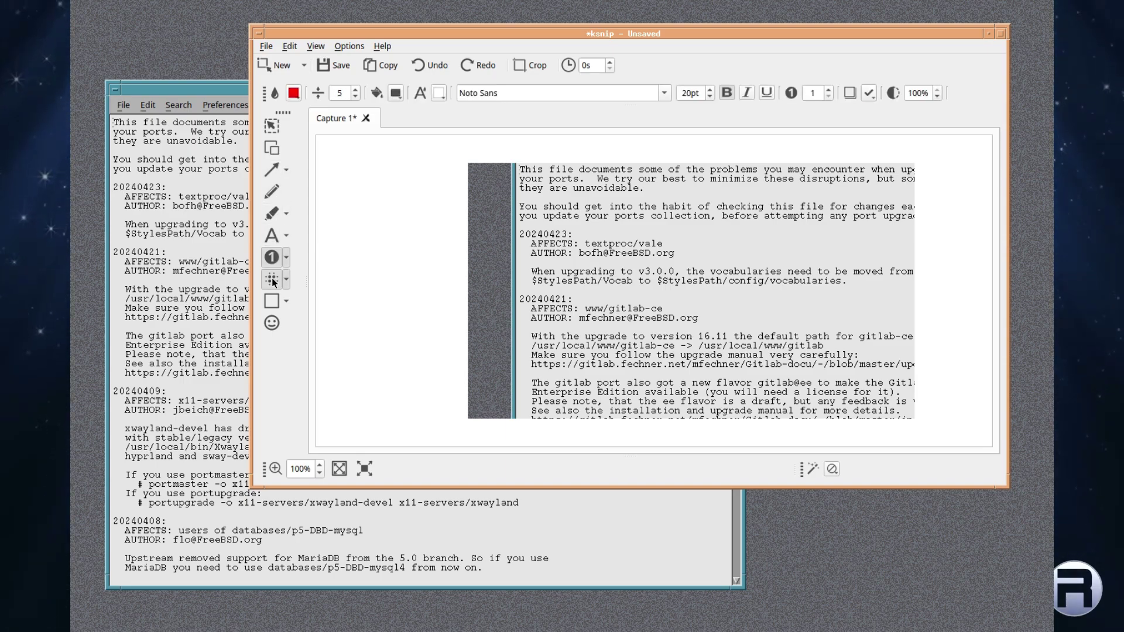
{"action": "left_click", "coordinate": [273, 279]}
{"action": "left_click", "coordinate": [272, 301]}
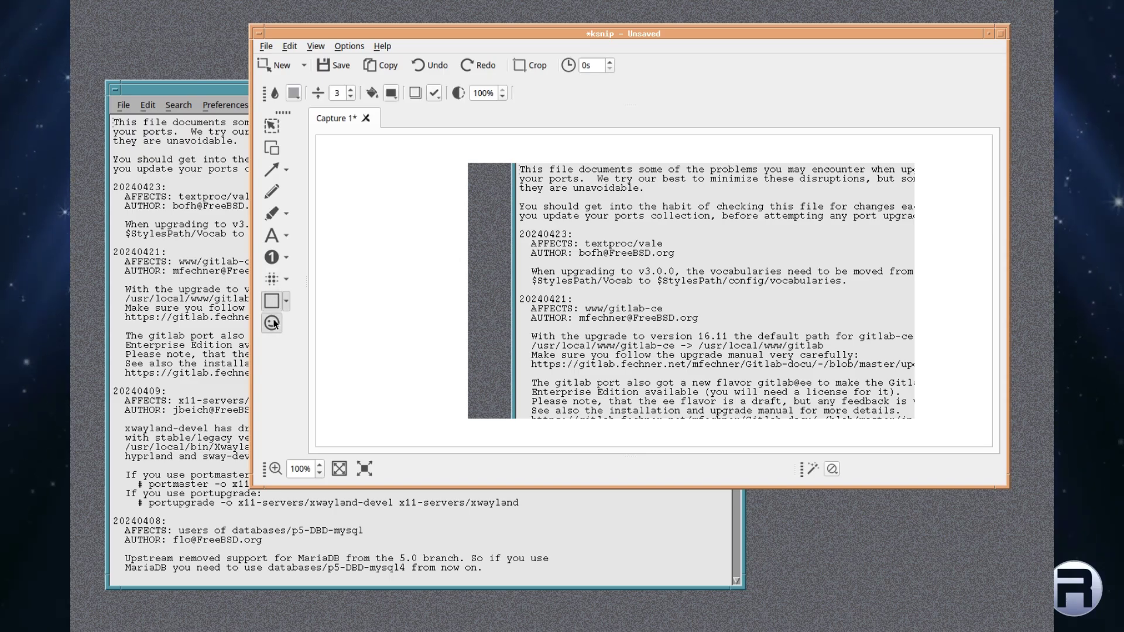
{"action": "left_click", "coordinate": [273, 323]}
{"action": "left_click", "coordinate": [271, 126]}
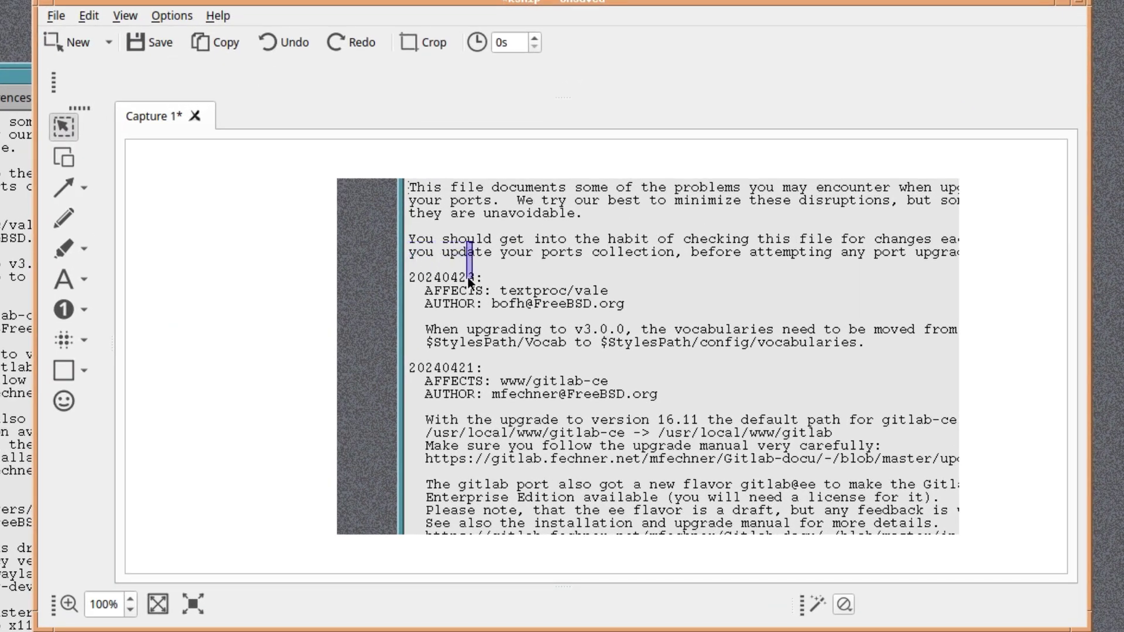
{"action": "left_click_drag", "start_coordinate": [556, 211], "coordinate": [695, 276]}
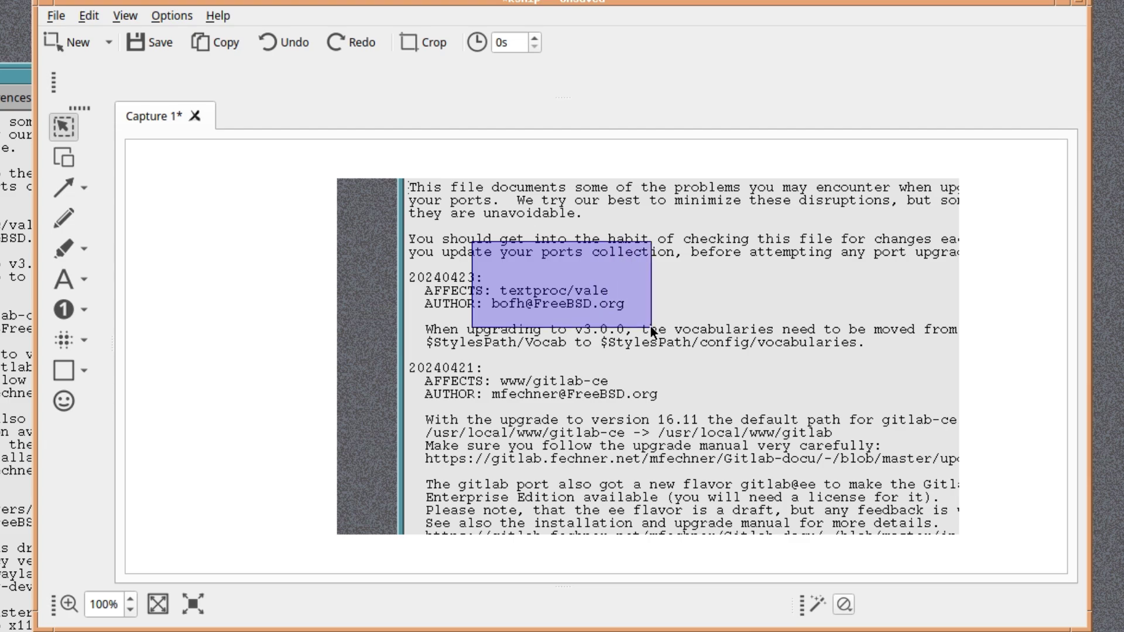
{"action": "left_click_drag", "start_coordinate": [657, 328], "coordinate": [842, 337]}
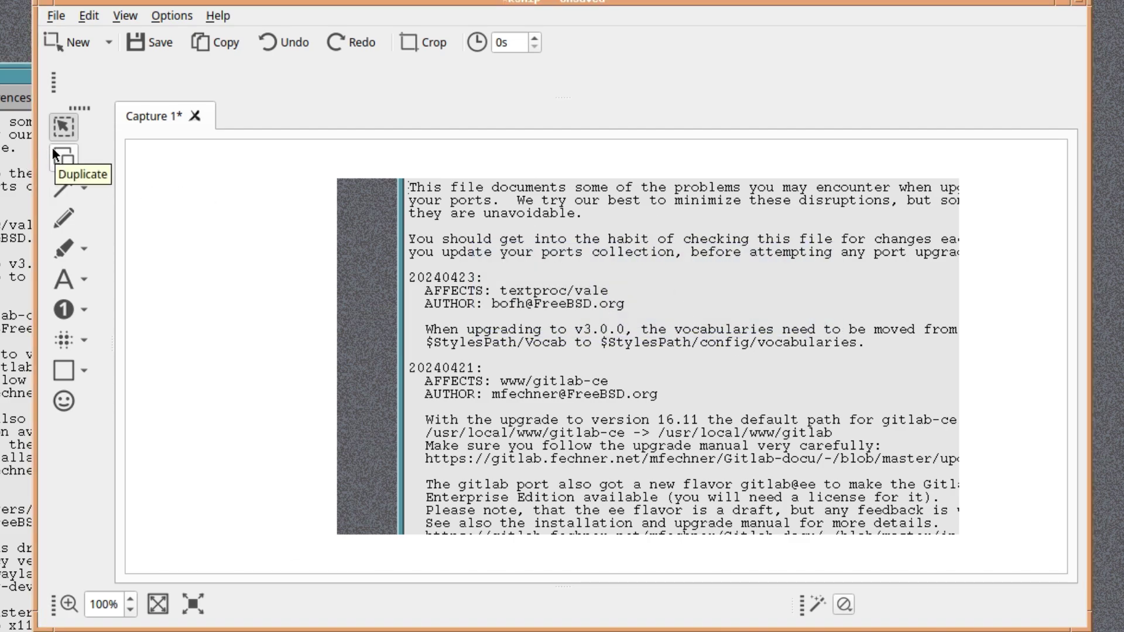
{"action": "left_click", "coordinate": [64, 189]}
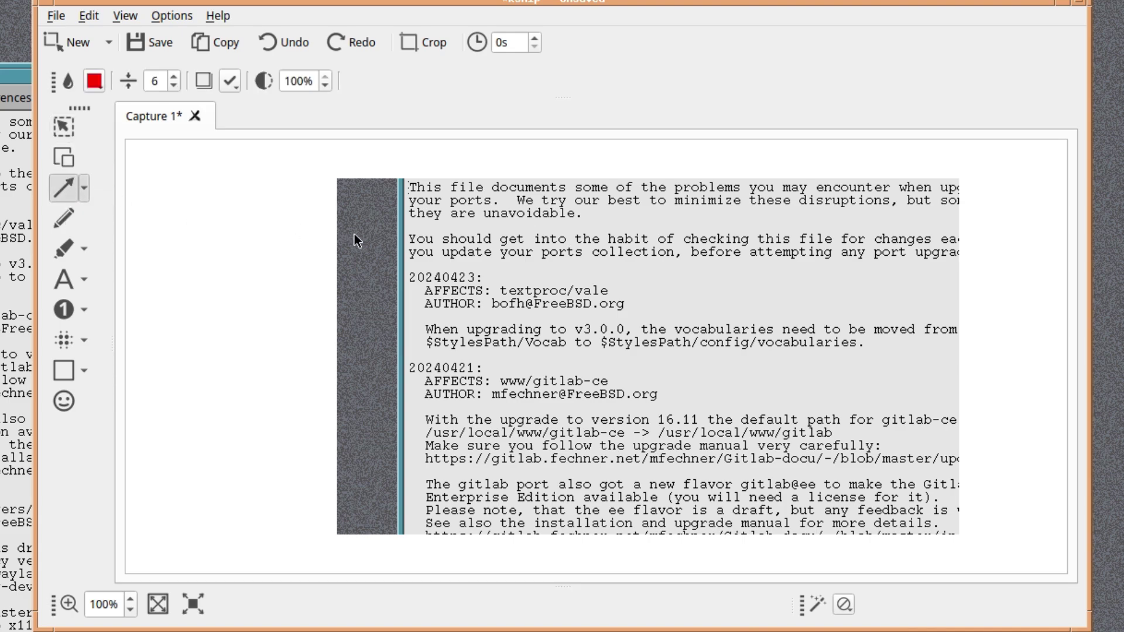
{"action": "left_click", "coordinate": [86, 186]}
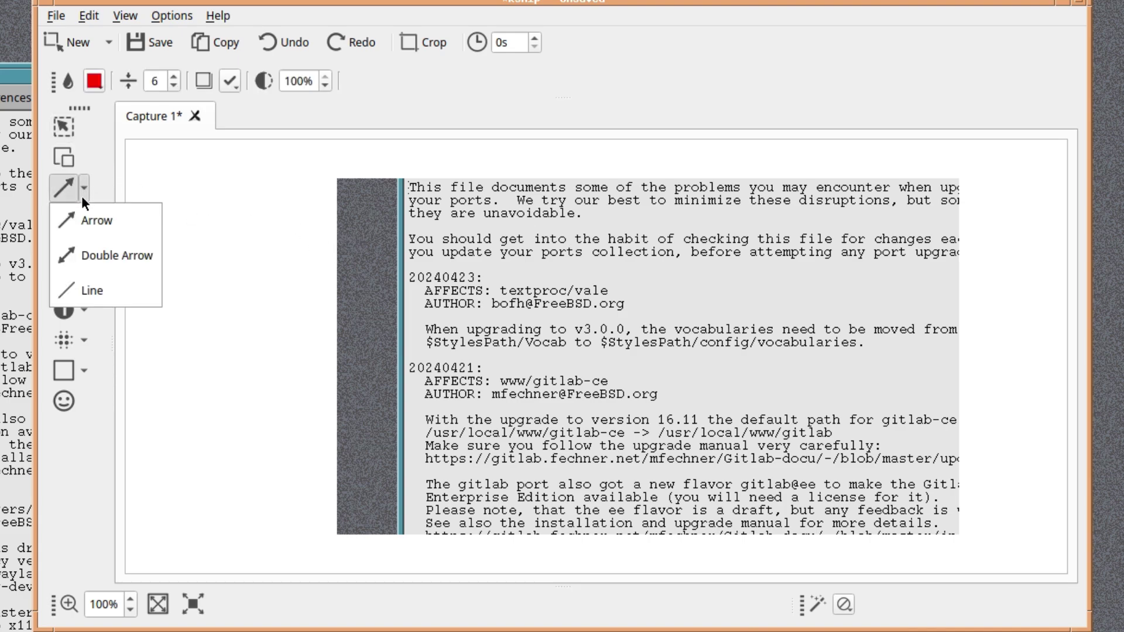
{"action": "left_click", "coordinate": [83, 206]}
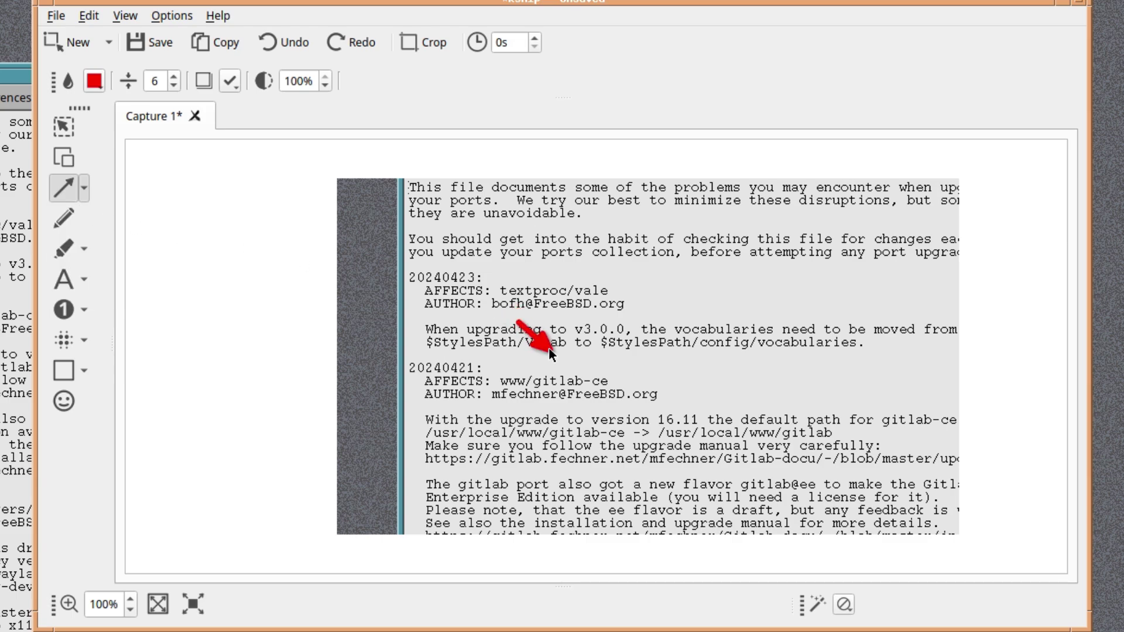
{"action": "mouse_move", "coordinate": [829, 249]}
{"action": "left_mouse_down"}
{"action": "mouse_move", "coordinate": [571, 253]}
{"action": "mouse_move", "coordinate": [555, 237]}
{"action": "left_mouse_up"}
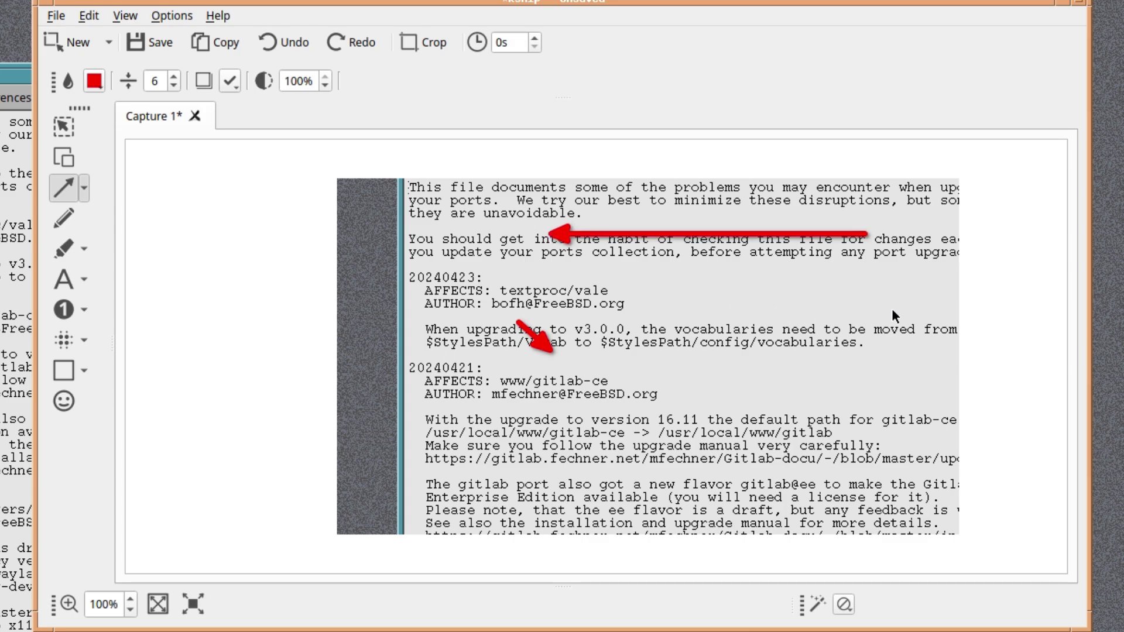
{"action": "mouse_move", "coordinate": [895, 310]}
{"action": "left_mouse_down"}
{"action": "mouse_move", "coordinate": [861, 329]}
{"action": "mouse_move", "coordinate": [723, 474]}
{"action": "left_mouse_up"}
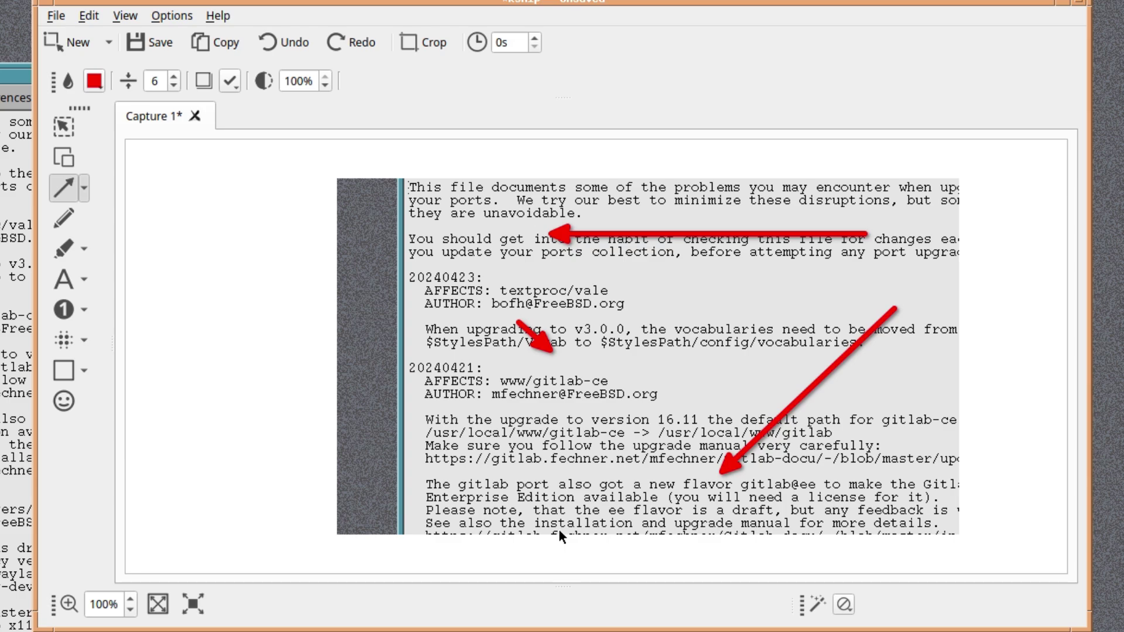
{"action": "key", "text": "ctrl+z"}
{"action": "key", "text": "ctrl+z"}
{"action": "key", "text": "ctrl+z"}
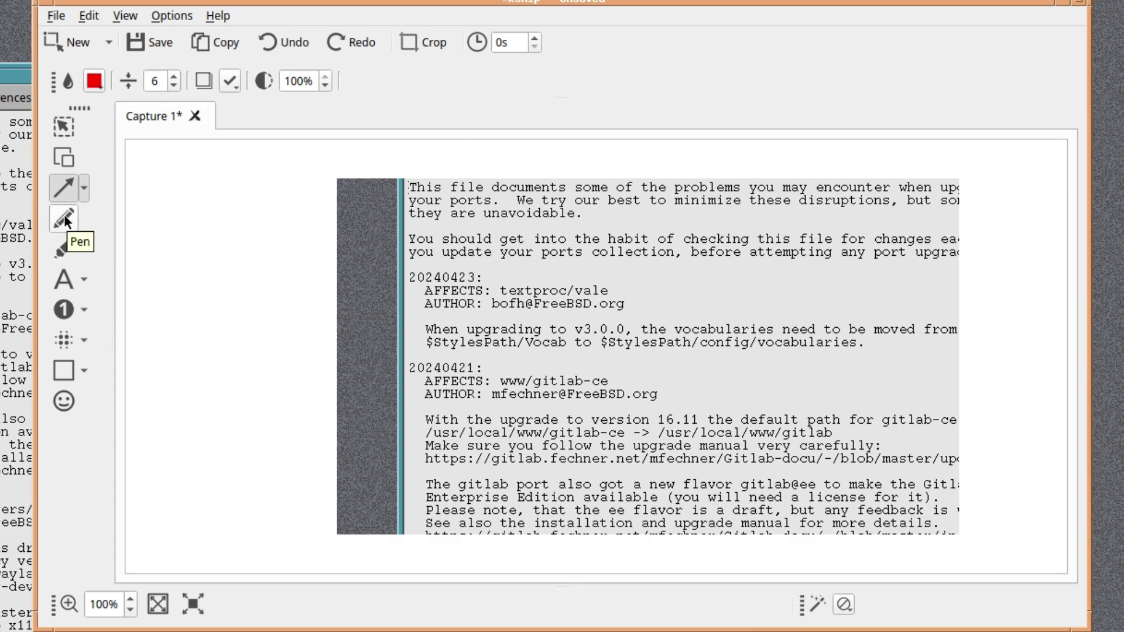
{"action": "left_click", "coordinate": [84, 188]}
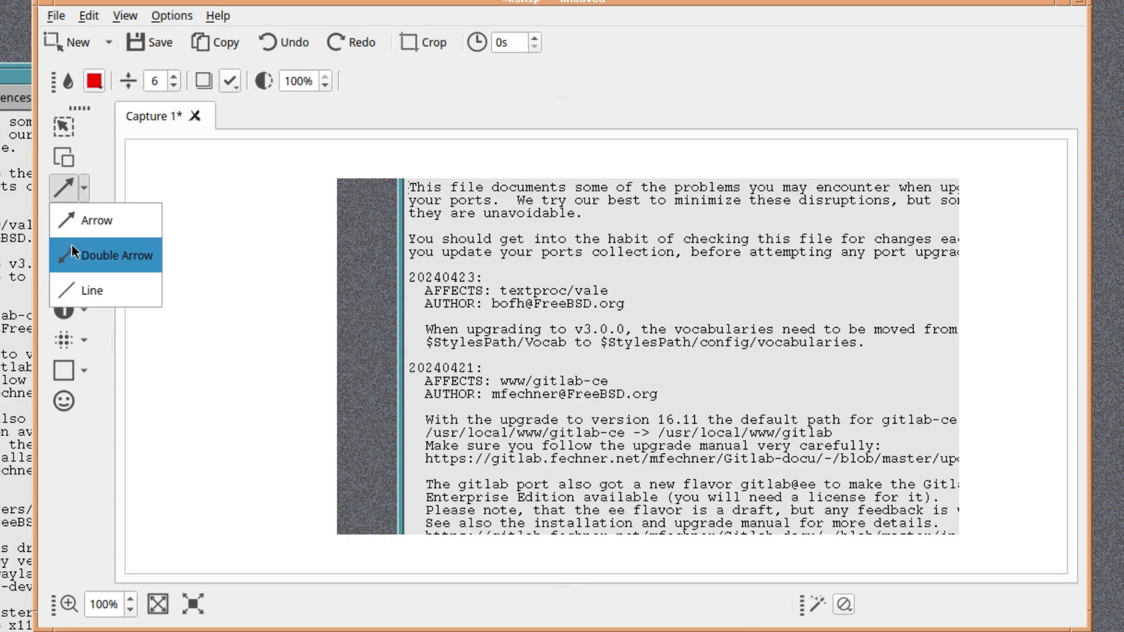
{"action": "left_click", "coordinate": [91, 291]}
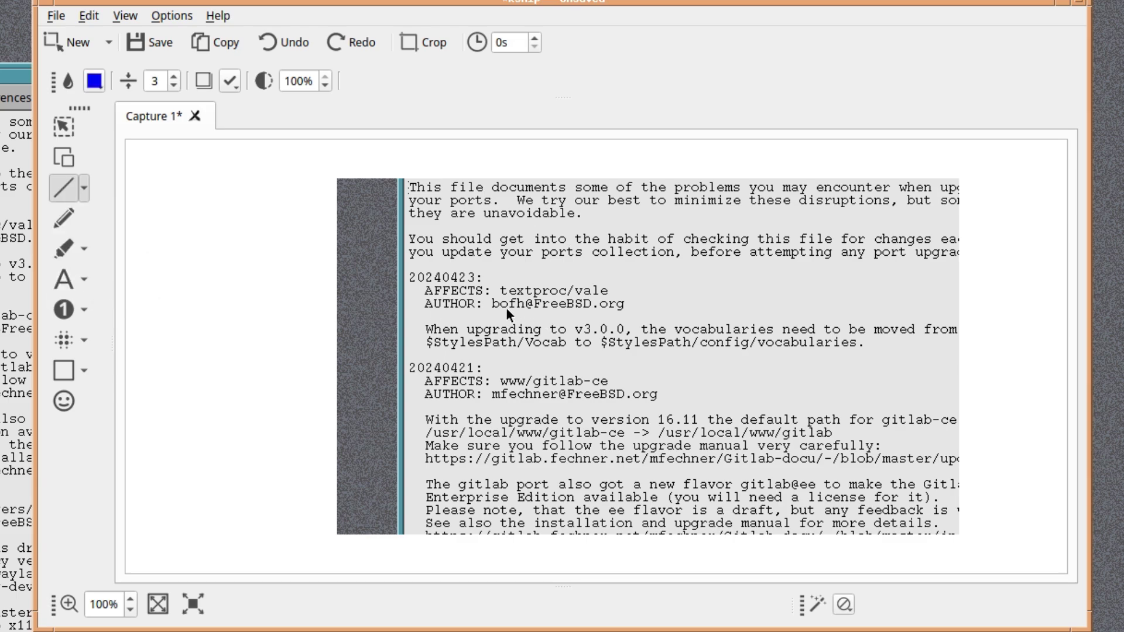
{"action": "left_click_drag", "start_coordinate": [444, 253], "coordinate": [730, 258]}
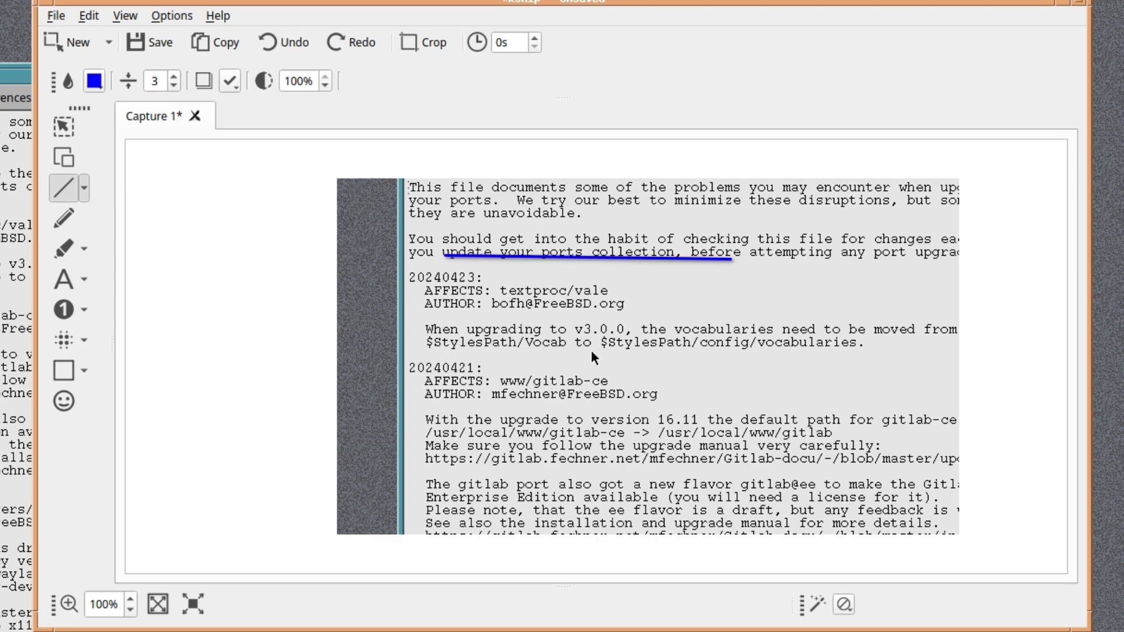
{"action": "mouse_move", "coordinate": [454, 350]}
{"action": "left_mouse_down"}
{"action": "mouse_move", "coordinate": [908, 366]}
{"action": "mouse_move", "coordinate": [908, 351]}
{"action": "left_mouse_up"}
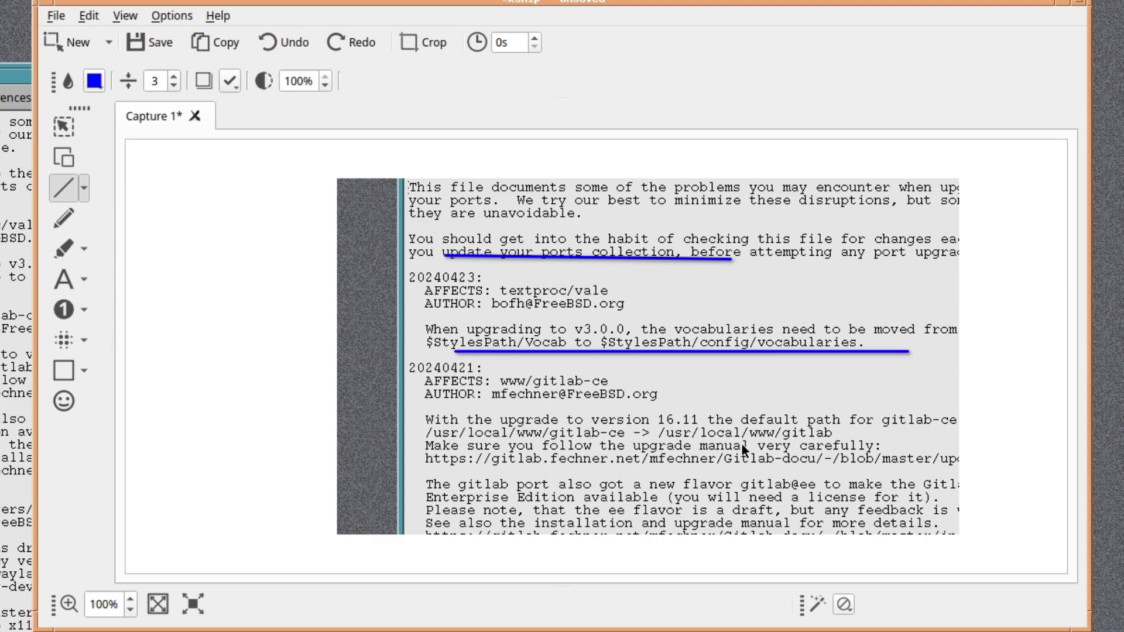
{"action": "key", "text": "ctrl+z"}
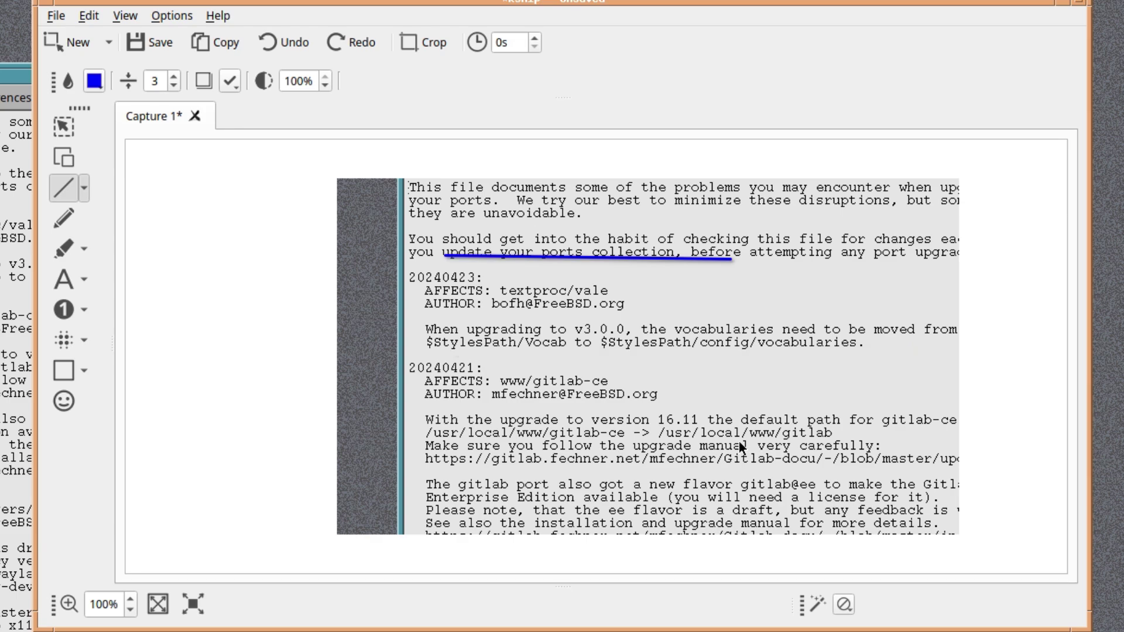
{"action": "key", "text": "ctrl+z"}
{"action": "left_click", "coordinate": [100, 82]}
{"action": "left_click", "coordinate": [102, 105]}
{"action": "left_click_drag", "start_coordinate": [488, 221], "coordinate": [581, 220]}
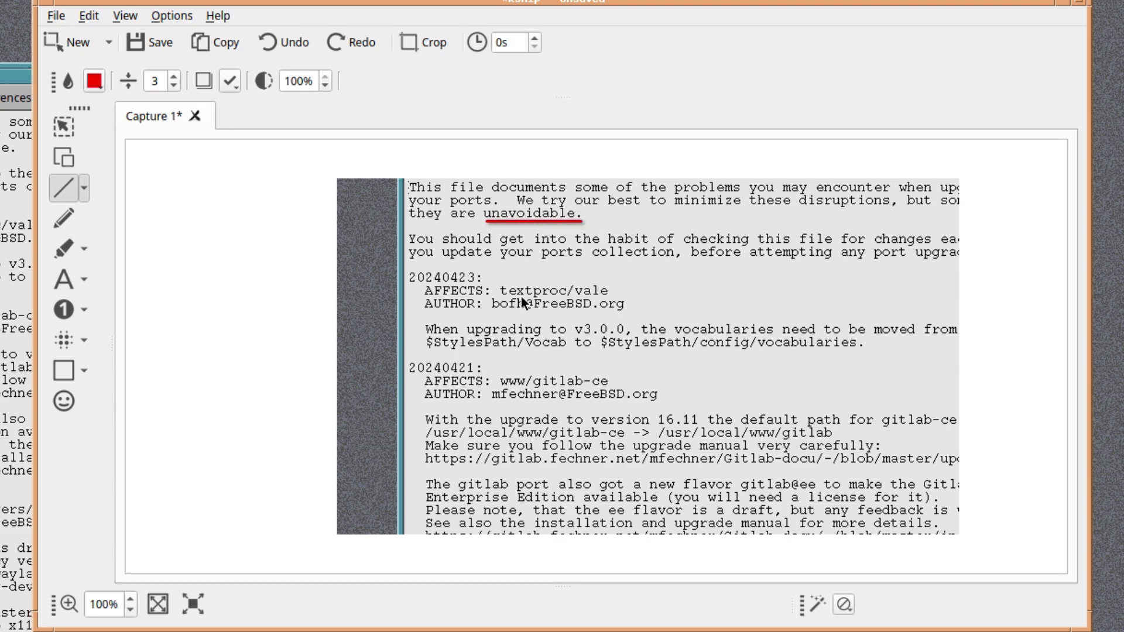
{"action": "key", "text": "ctrl+z"}
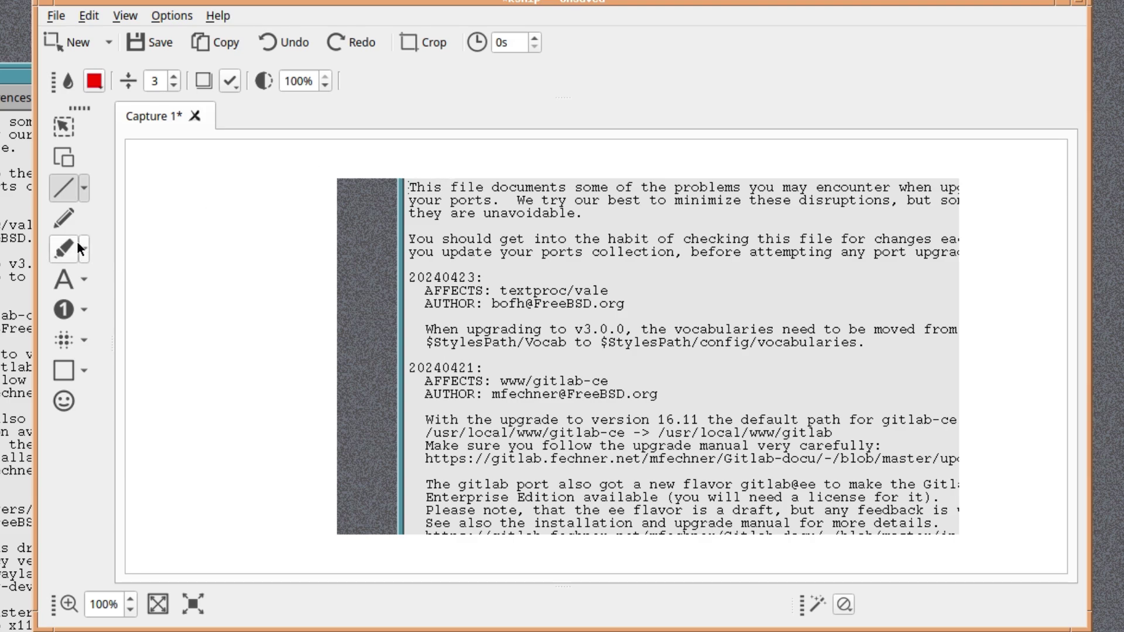
Draw red freehand pen strokes over the text, then undo them all with Ctrl+Z.
{"action": "left_click", "coordinate": [59, 223]}
{"action": "mouse_move", "coordinate": [490, 230]}
{"action": "left_mouse_down"}
{"action": "mouse_move", "coordinate": [469, 245]}
{"action": "mouse_move", "coordinate": [536, 274]}
{"action": "mouse_move", "coordinate": [469, 295]}
{"action": "mouse_move", "coordinate": [459, 318]}
{"action": "mouse_move", "coordinate": [581, 334]}
{"action": "mouse_move", "coordinate": [644, 325]}
{"action": "mouse_move", "coordinate": [647, 299]}
{"action": "mouse_move", "coordinate": [548, 264]}
{"action": "mouse_move", "coordinate": [561, 253]}
{"action": "mouse_move", "coordinate": [556, 240]}
{"action": "mouse_move", "coordinate": [493, 226]}
{"action": "mouse_move", "coordinate": [525, 296]}
{"action": "left_mouse_up"}
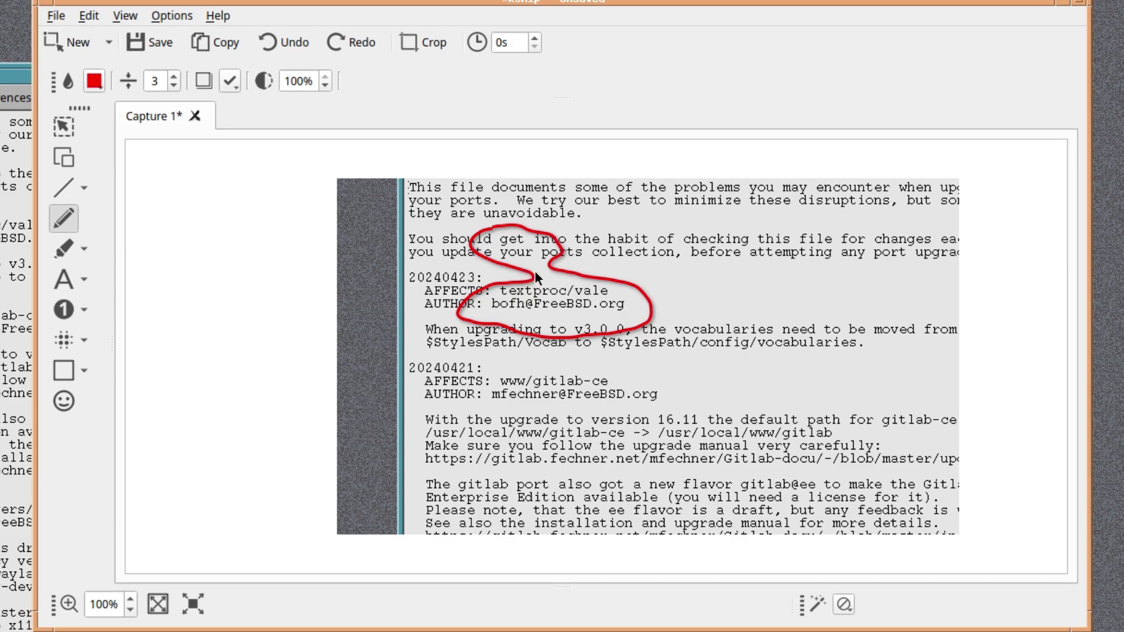
{"action": "key", "text": "ctrl+z"}
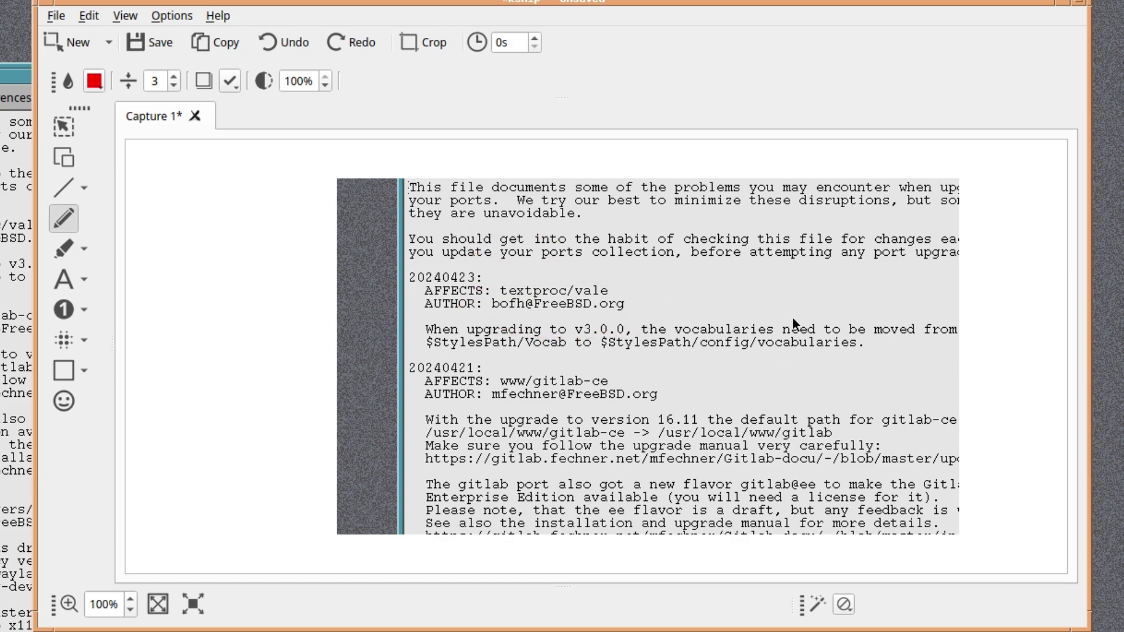
{"action": "left_click_drag", "start_coordinate": [795, 319], "coordinate": [756, 329]}
{"action": "mouse_move", "coordinate": [548, 426]}
{"action": "left_mouse_down"}
{"action": "mouse_move", "coordinate": [400, 473]}
{"action": "mouse_move", "coordinate": [676, 277]}
{"action": "mouse_move", "coordinate": [584, 260]}
{"action": "mouse_move", "coordinate": [659, 263]}
{"action": "left_mouse_up"}
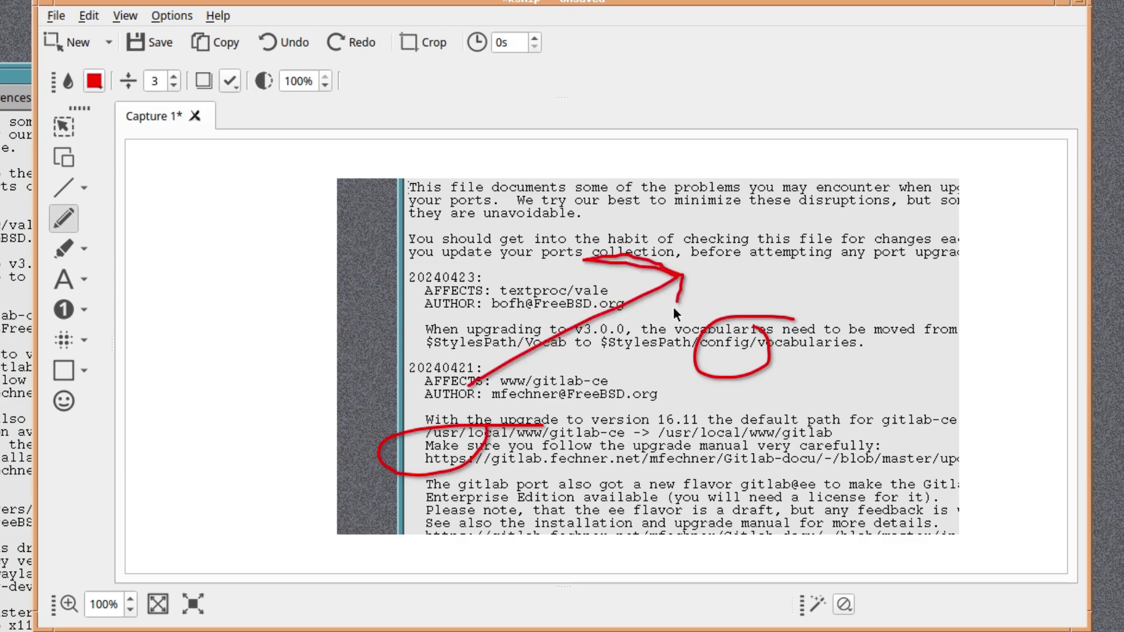
{"action": "left_click_drag", "start_coordinate": [672, 318], "coordinate": [668, 338]}
{"action": "key", "text": "ctrl+z"}
{"action": "key", "text": "ctrl+z"}
{"action": "key", "text": "ctrl+z"}
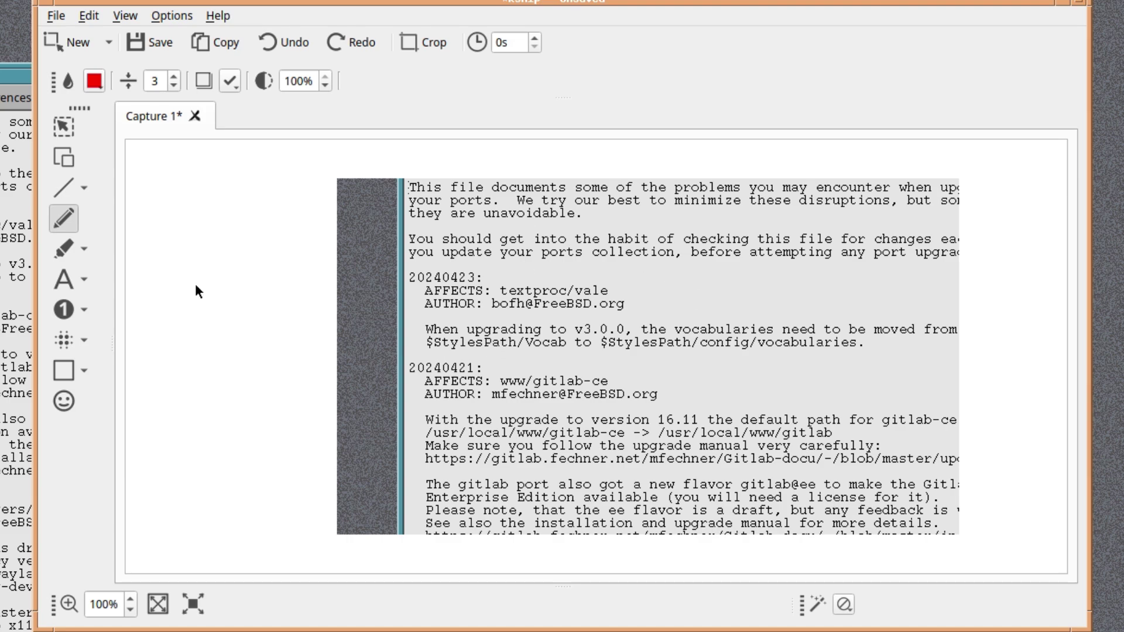
{"action": "left_click", "coordinate": [80, 247]}
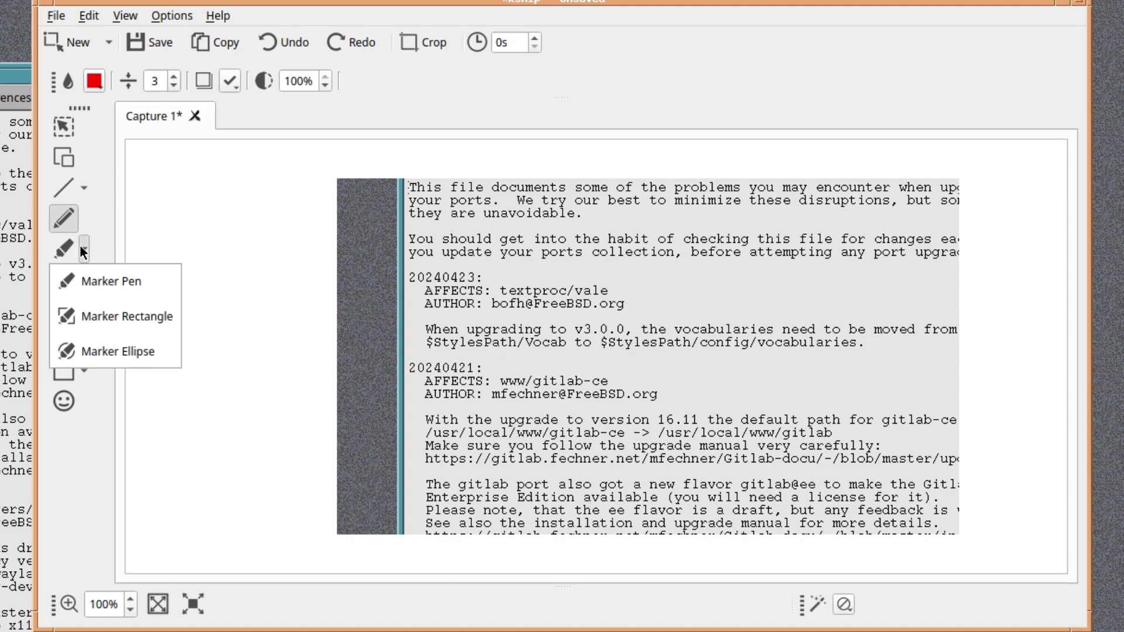
{"action": "left_click", "coordinate": [79, 268]}
{"action": "mouse_move", "coordinate": [494, 282]}
{"action": "left_mouse_down"}
{"action": "mouse_move", "coordinate": [472, 319]}
{"action": "mouse_move", "coordinate": [584, 347]}
{"action": "mouse_move", "coordinate": [651, 342]}
{"action": "left_mouse_up"}
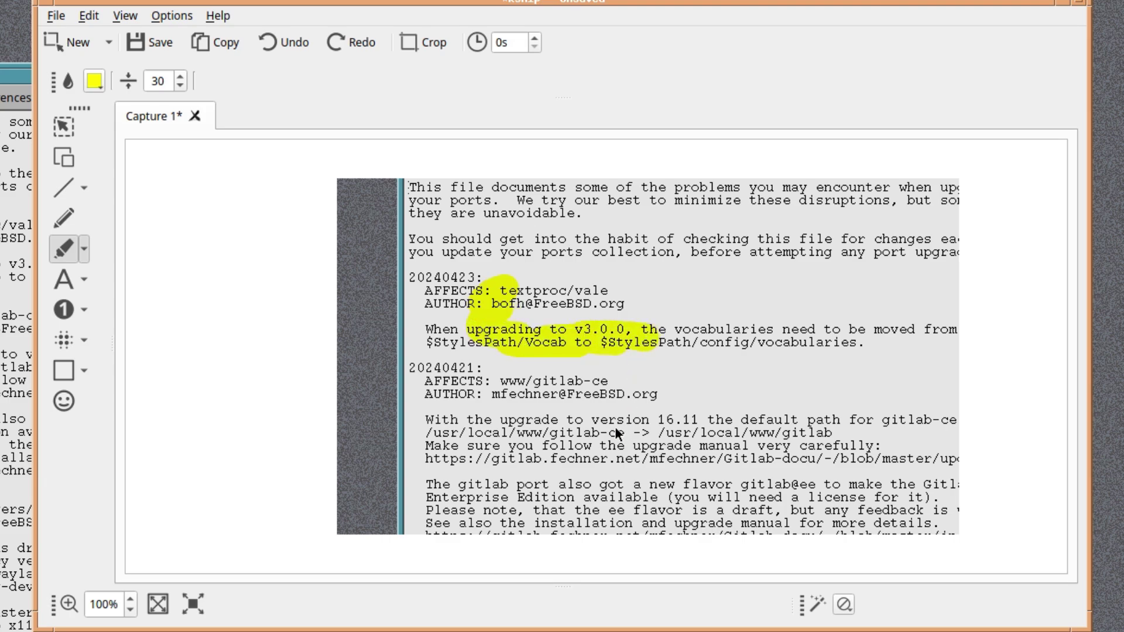
{"action": "left_click_drag", "start_coordinate": [589, 439], "coordinate": [764, 441]}
{"action": "left_click_drag", "start_coordinate": [641, 501], "coordinate": [749, 499]}
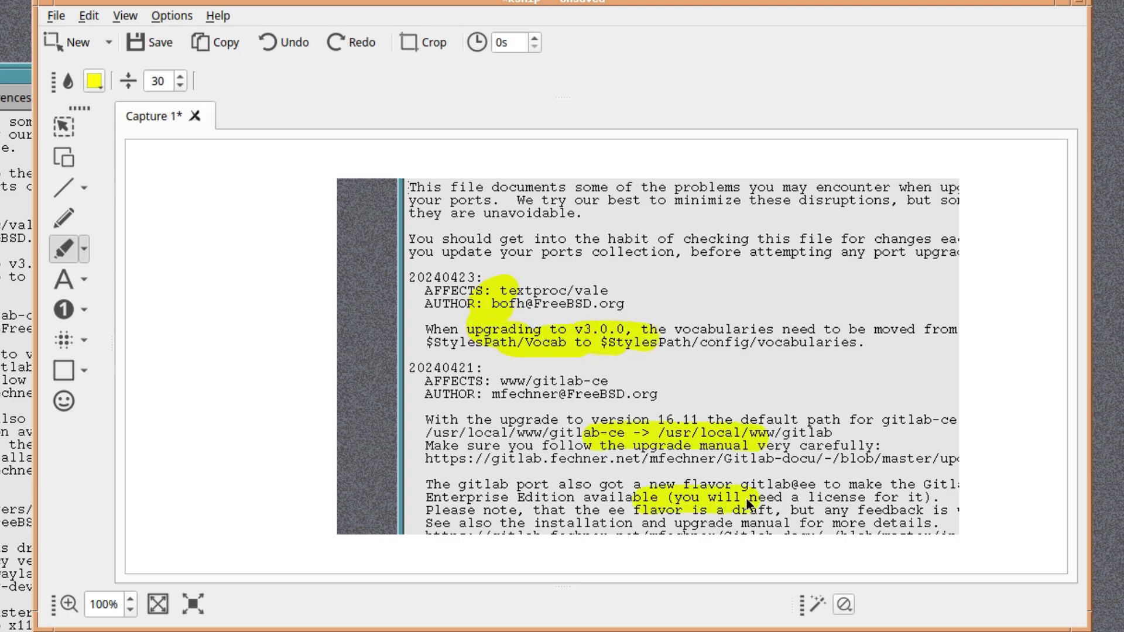
{"action": "key", "text": "ctrl+z"}
{"action": "key", "text": "ctrl+z"}
{"action": "key", "text": "ctrl+z"}
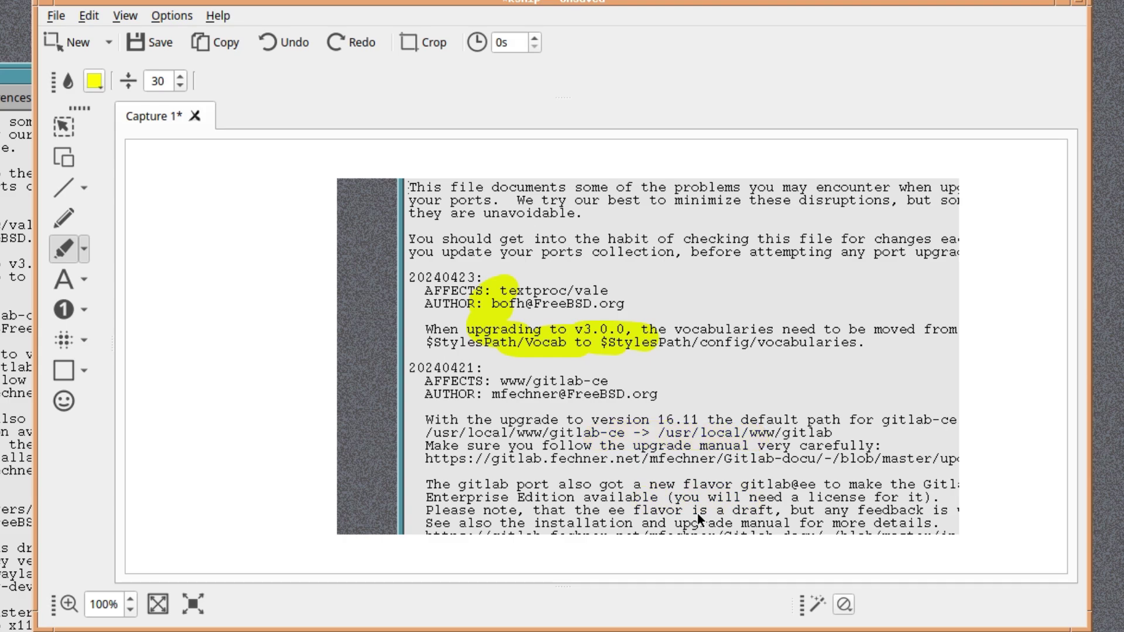
{"action": "left_click", "coordinate": [85, 251]}
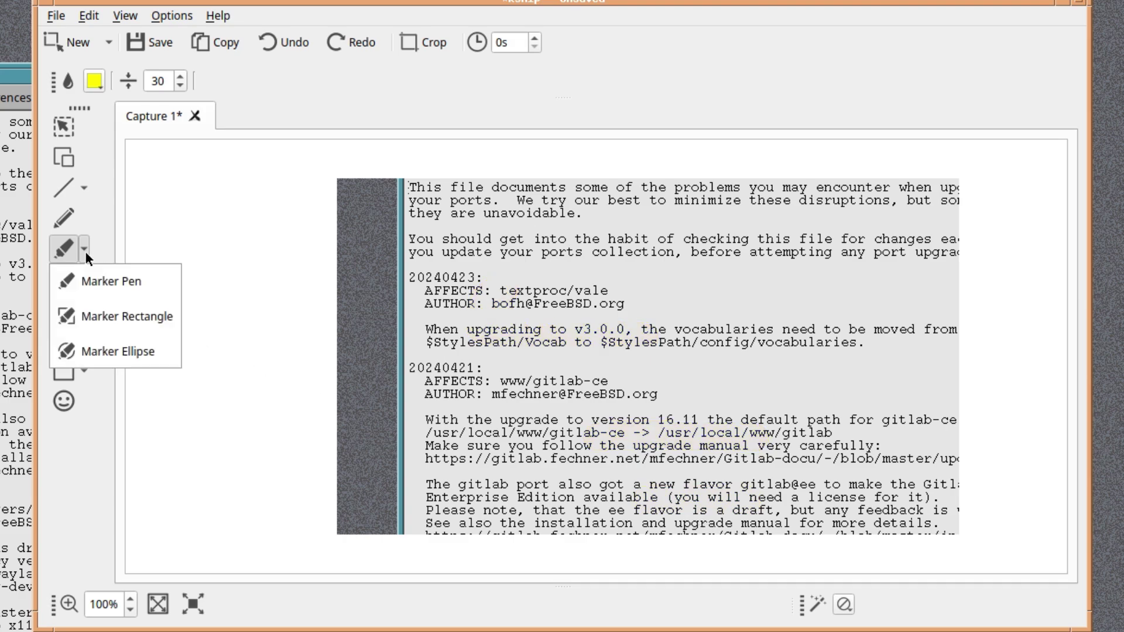
{"action": "left_click", "coordinate": [126, 317]}
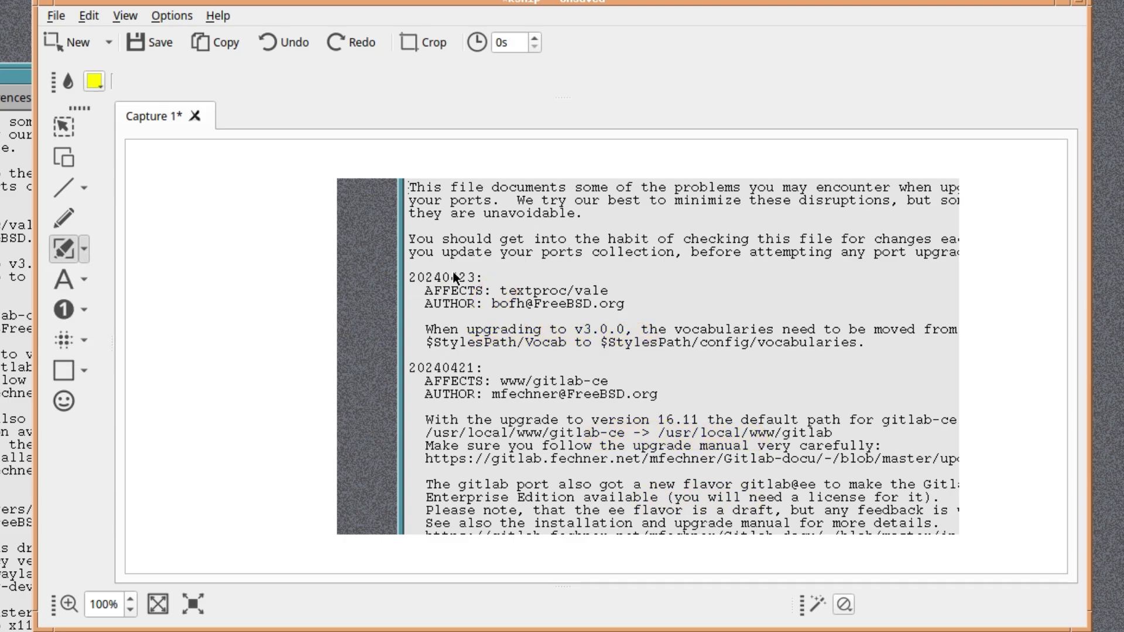
{"action": "mouse_move", "coordinate": [461, 273]}
{"action": "left_mouse_down"}
{"action": "mouse_move", "coordinate": [501, 336]}
{"action": "mouse_move", "coordinate": [649, 347]}
{"action": "left_mouse_up"}
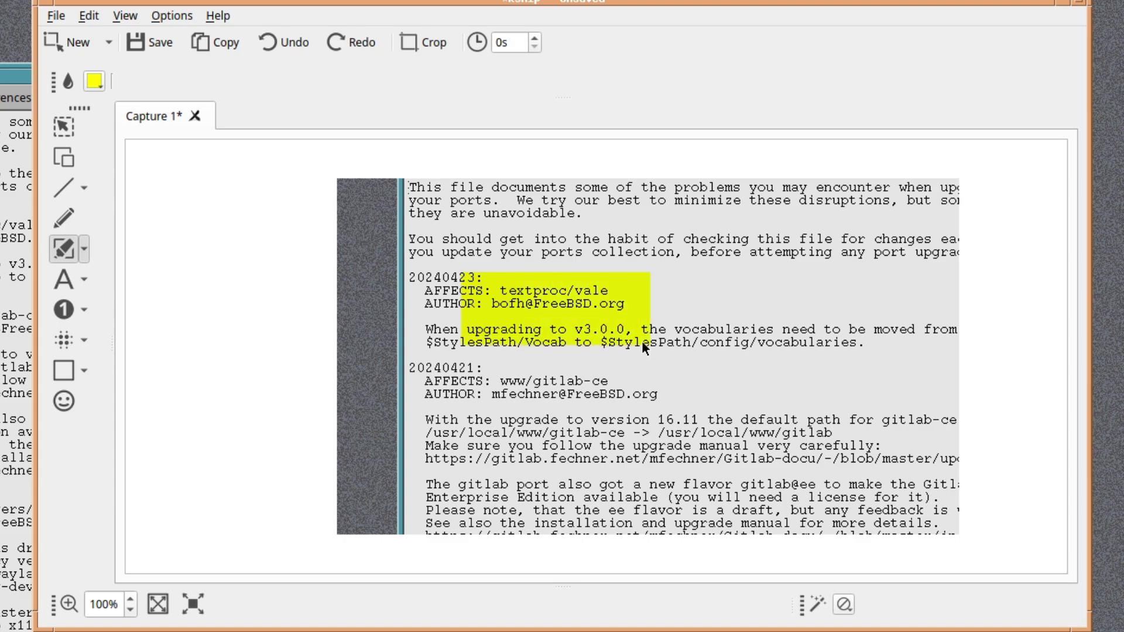
{"action": "key", "text": "ctrl+z"}
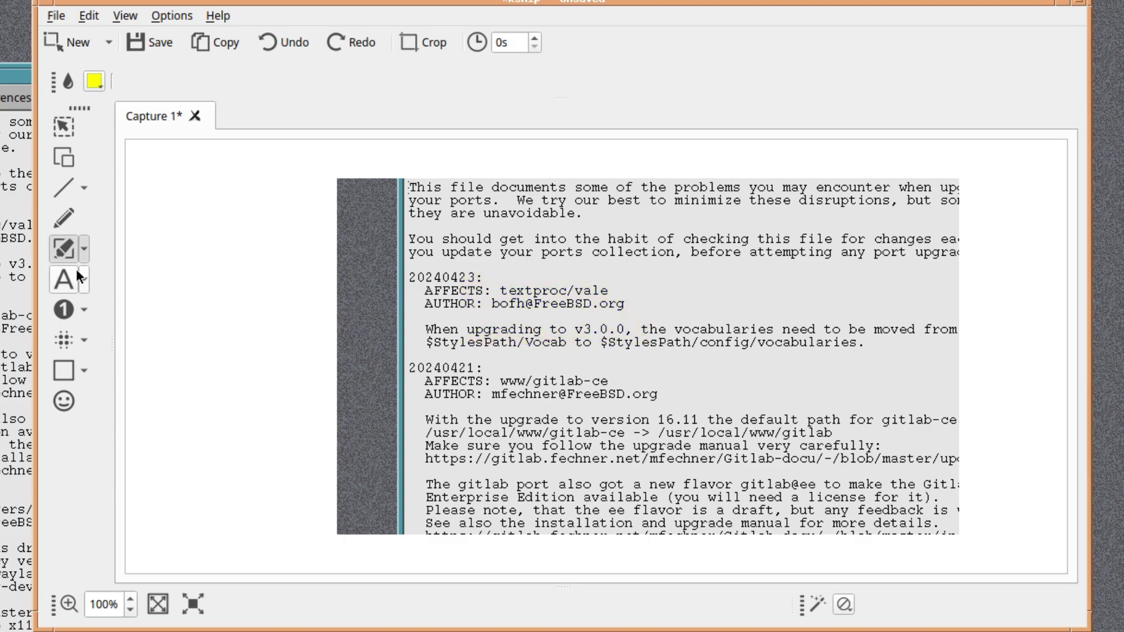
{"action": "left_click", "coordinate": [82, 251]}
{"action": "left_click", "coordinate": [96, 353]}
{"action": "left_click_drag", "start_coordinate": [532, 329], "coordinate": [685, 366]}
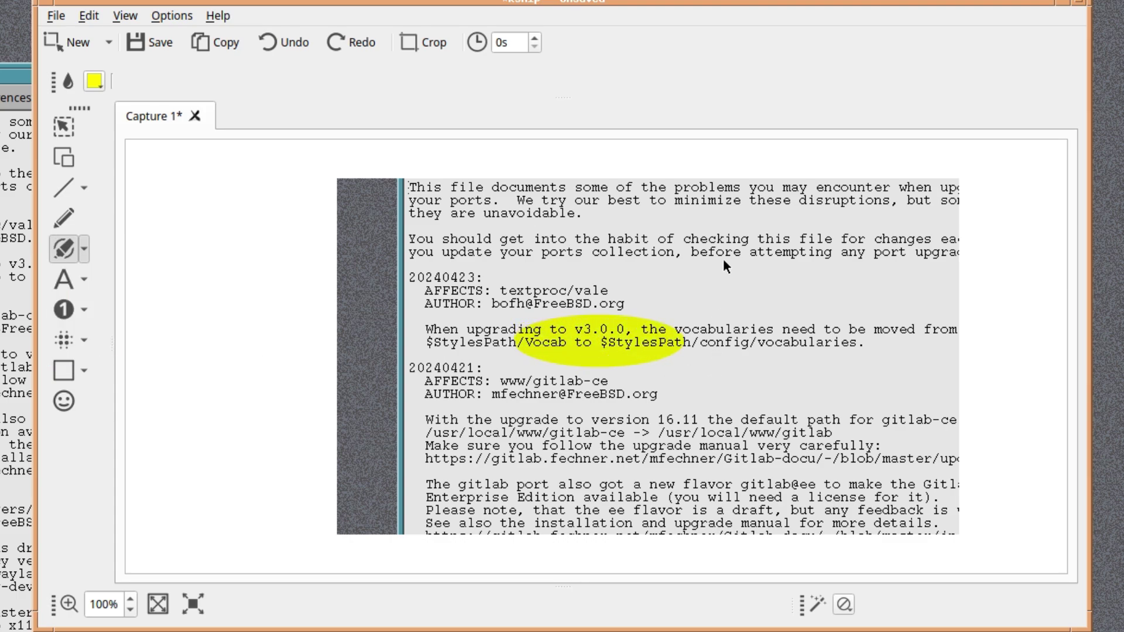
{"action": "key", "text": "ctrl+z"}
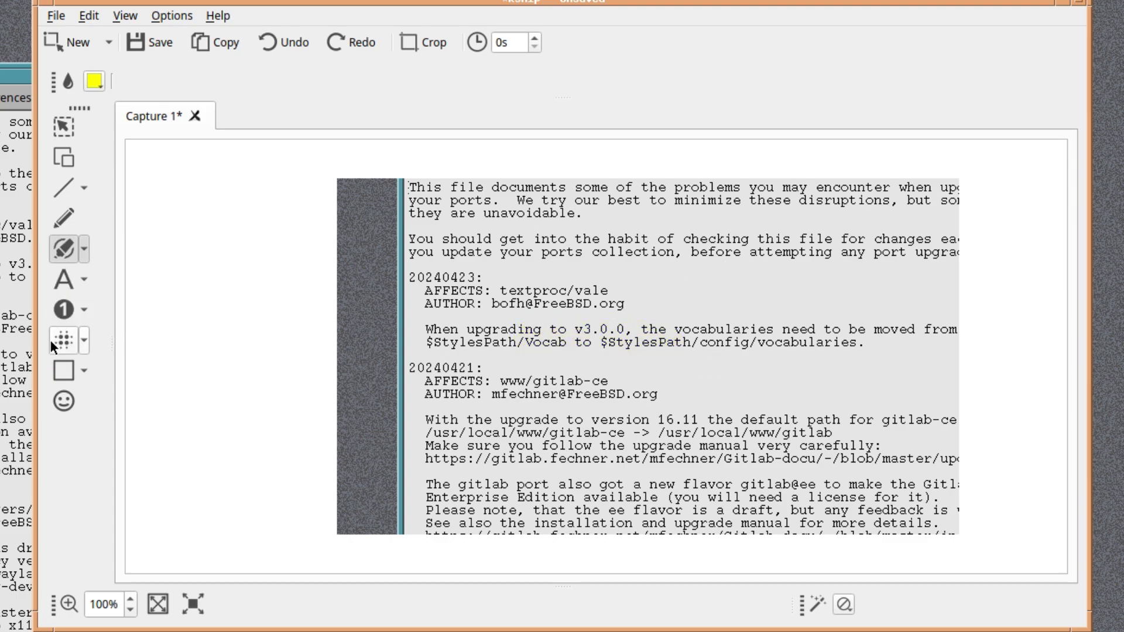
Add a text note reading "Oh No it isn't!" beside the first AUTHOR line.
{"action": "left_click", "coordinate": [64, 285]}
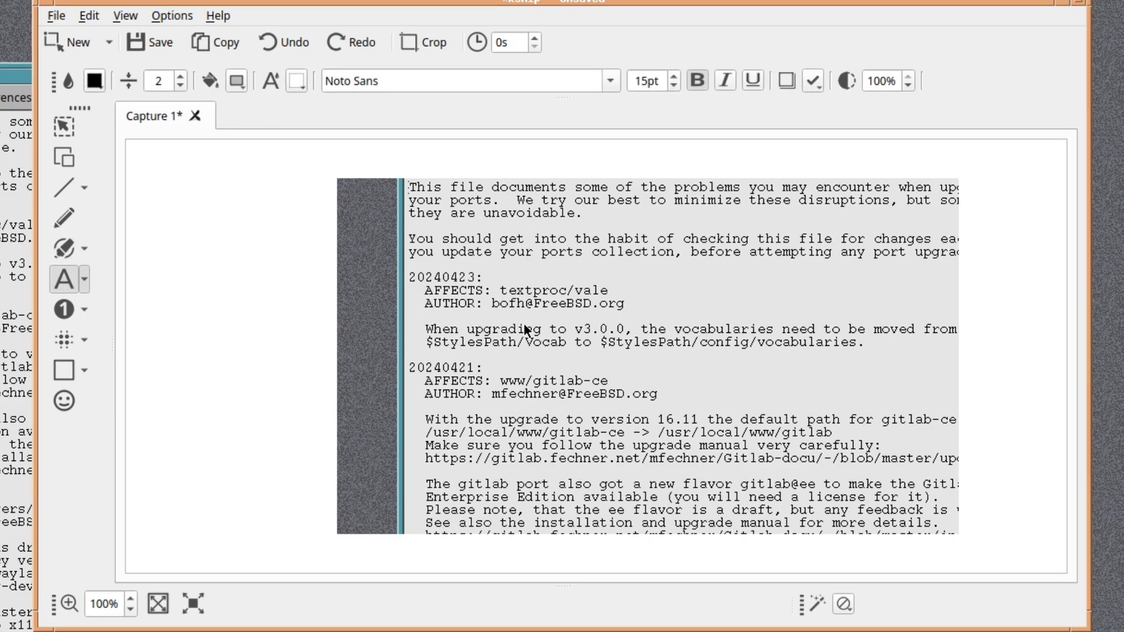
{"action": "left_click", "coordinate": [693, 295]}
{"action": "type", "text": "Oh"}
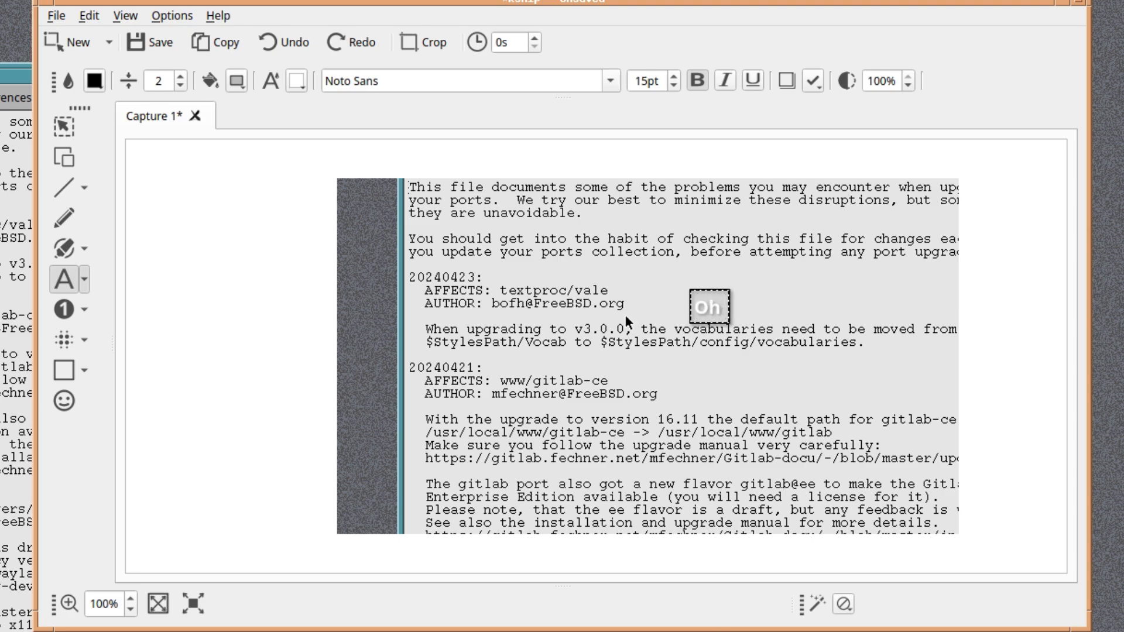
{"action": "type", "text": " No"}
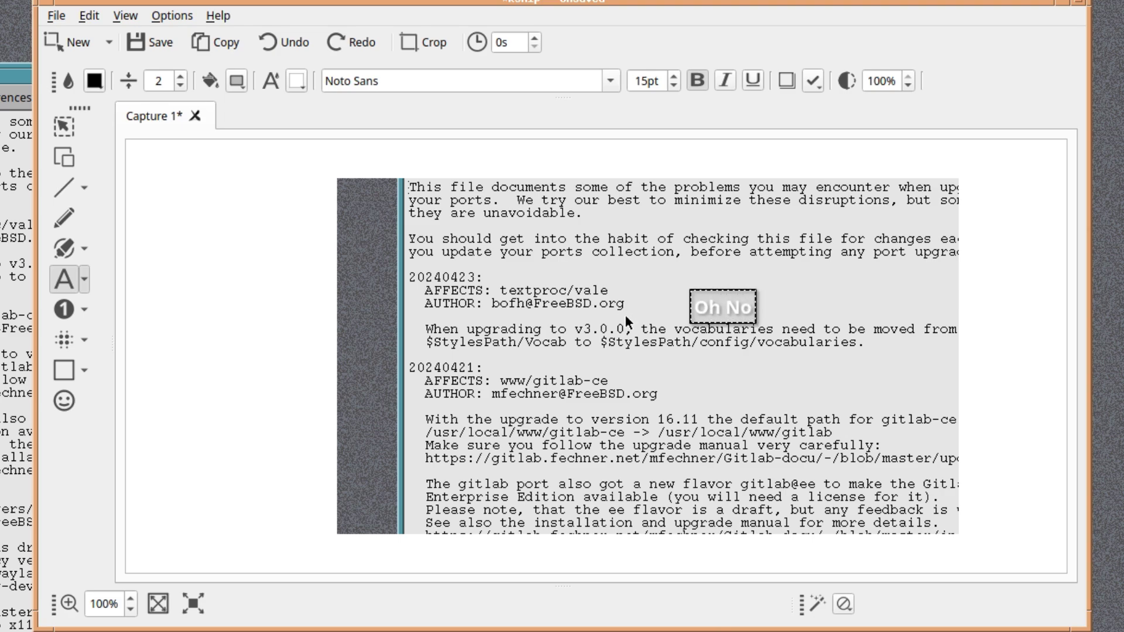
{"action": "type", "text": " it"}
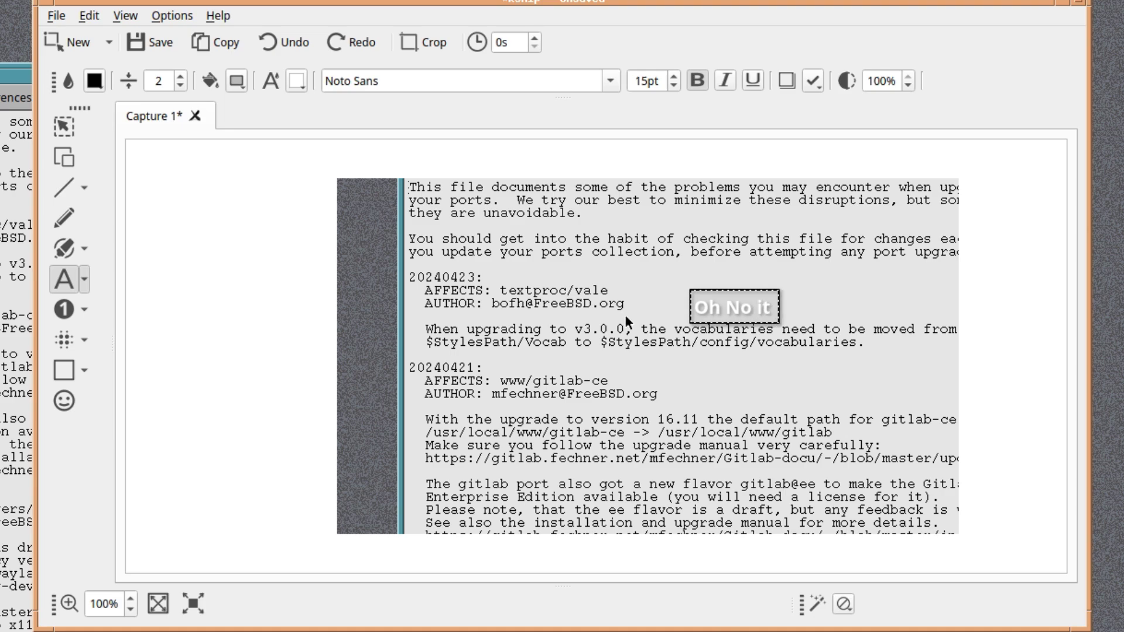
{"action": "type", "text": "isn't"}
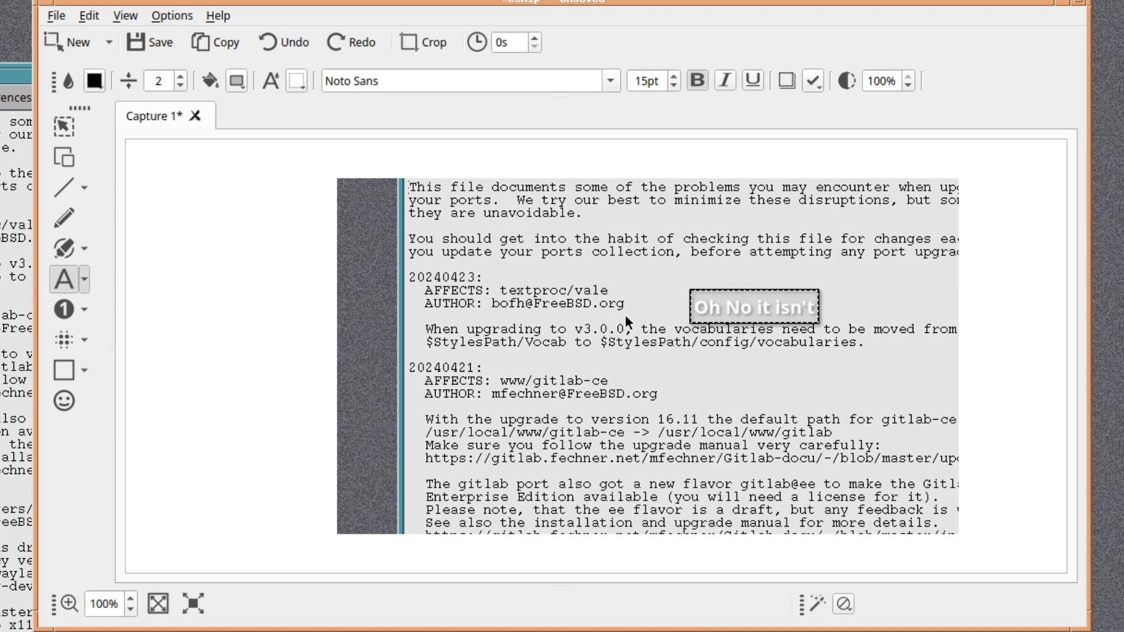
{"action": "type", "text": "!"}
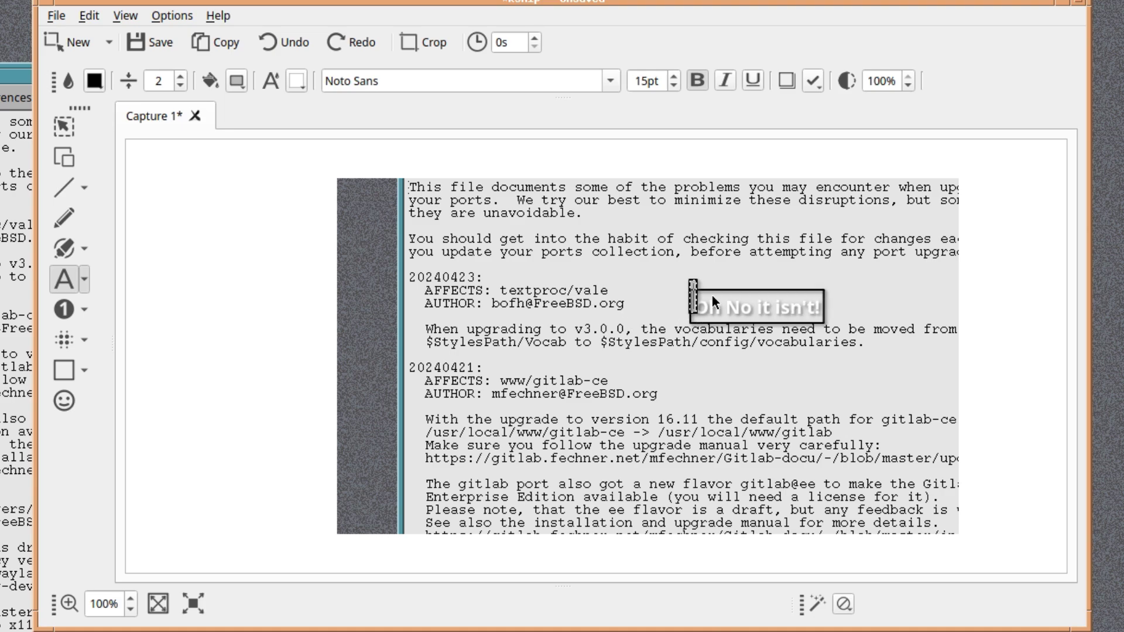
{"action": "left_click", "coordinate": [724, 309]}
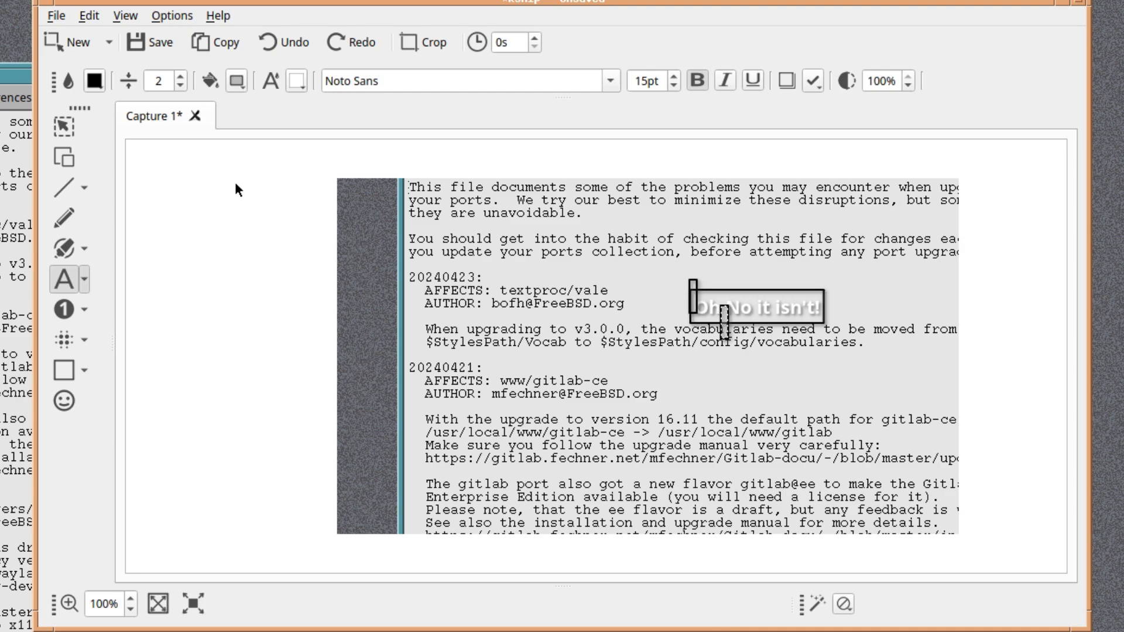
Make the "Oh No it isn't!" note's text red and enlarge its box.
{"action": "left_click", "coordinate": [71, 130]}
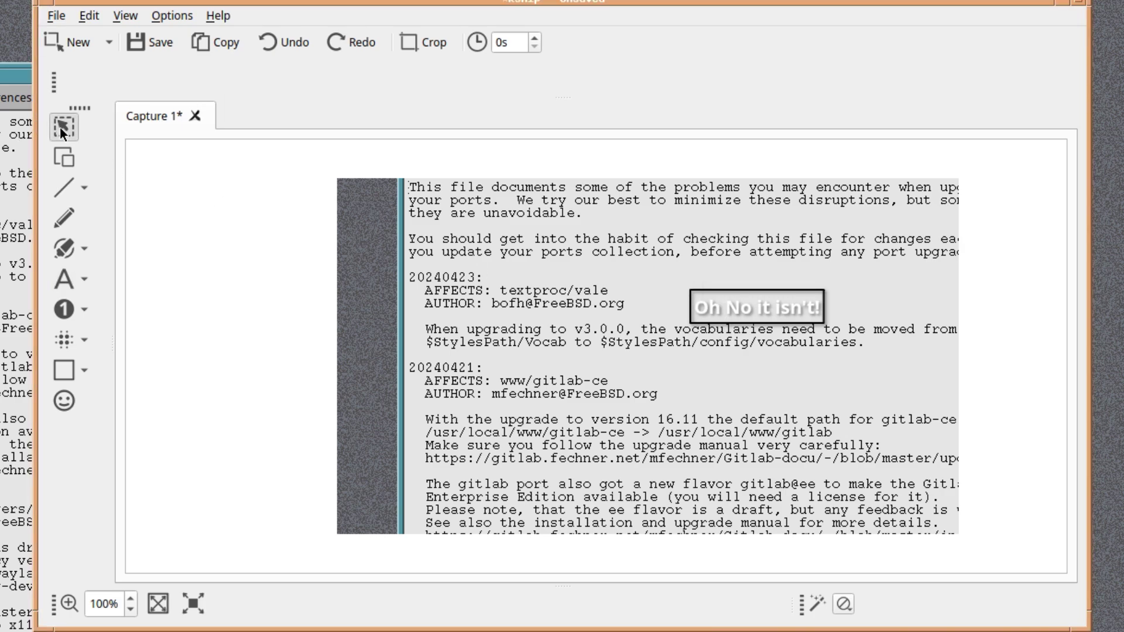
{"action": "left_click", "coordinate": [742, 309]}
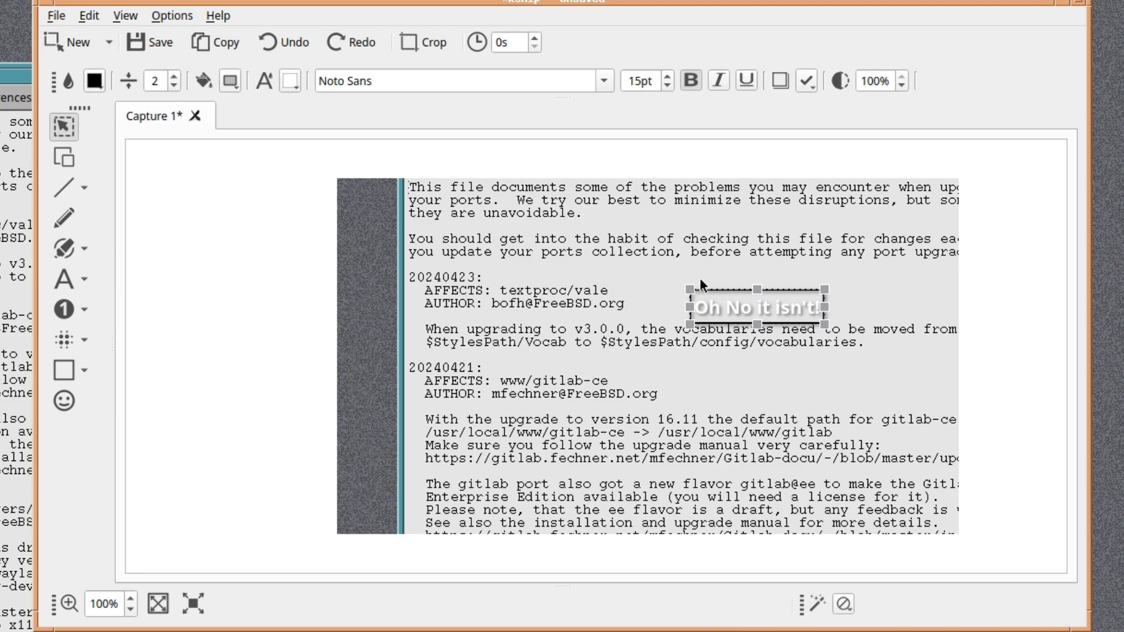
{"action": "left_click", "coordinate": [291, 82]}
{"action": "left_click", "coordinate": [295, 109]}
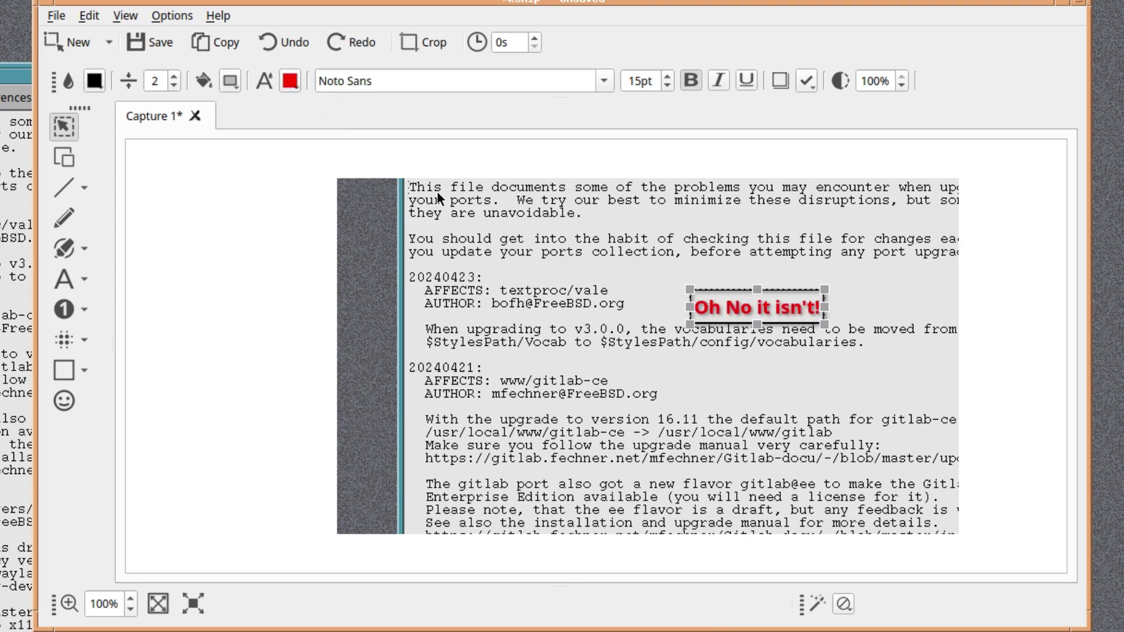
{"action": "mouse_move", "coordinate": [690, 289]}
{"action": "left_mouse_down"}
{"action": "mouse_move", "coordinate": [608, 226]}
{"action": "mouse_move", "coordinate": [616, 262]}
{"action": "mouse_move", "coordinate": [642, 278]}
{"action": "left_mouse_up"}
{"action": "left_click", "coordinate": [698, 300]}
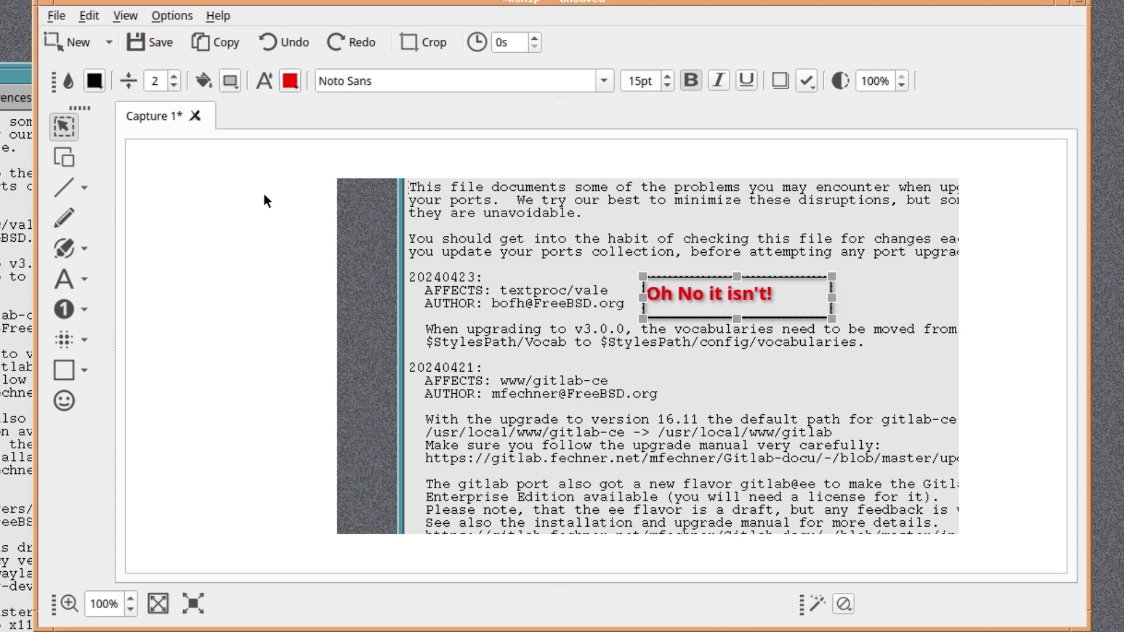
Add a "More Detail Please!" text note beside the second AUTHOR line.
{"action": "left_click", "coordinate": [64, 279]}
{"action": "left_click", "coordinate": [667, 375]}
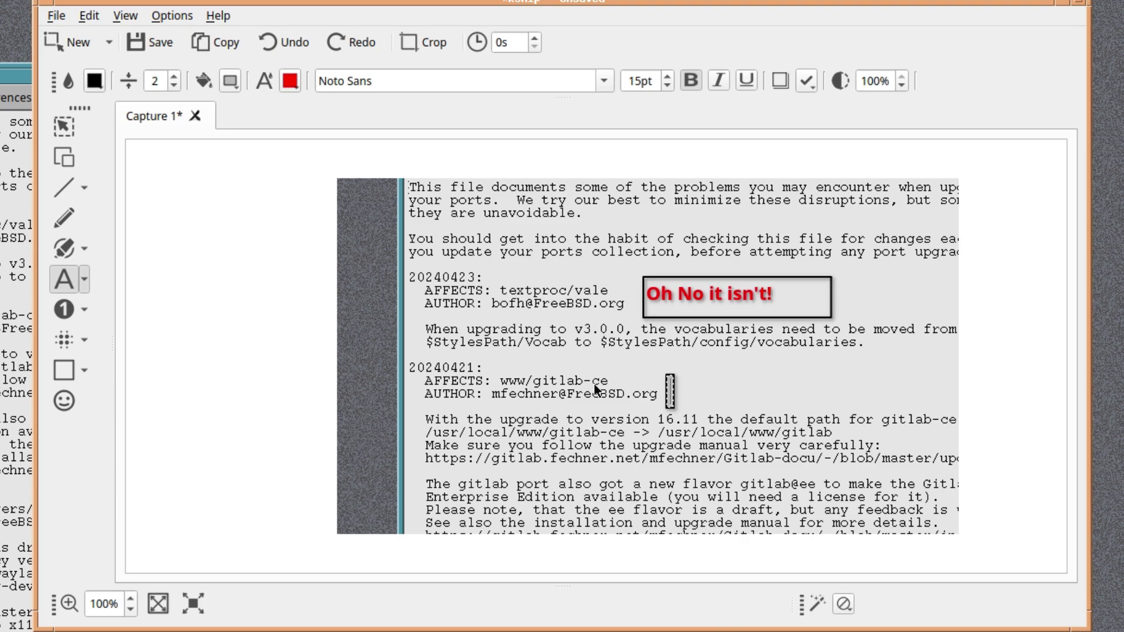
{"action": "type", "text": "More"}
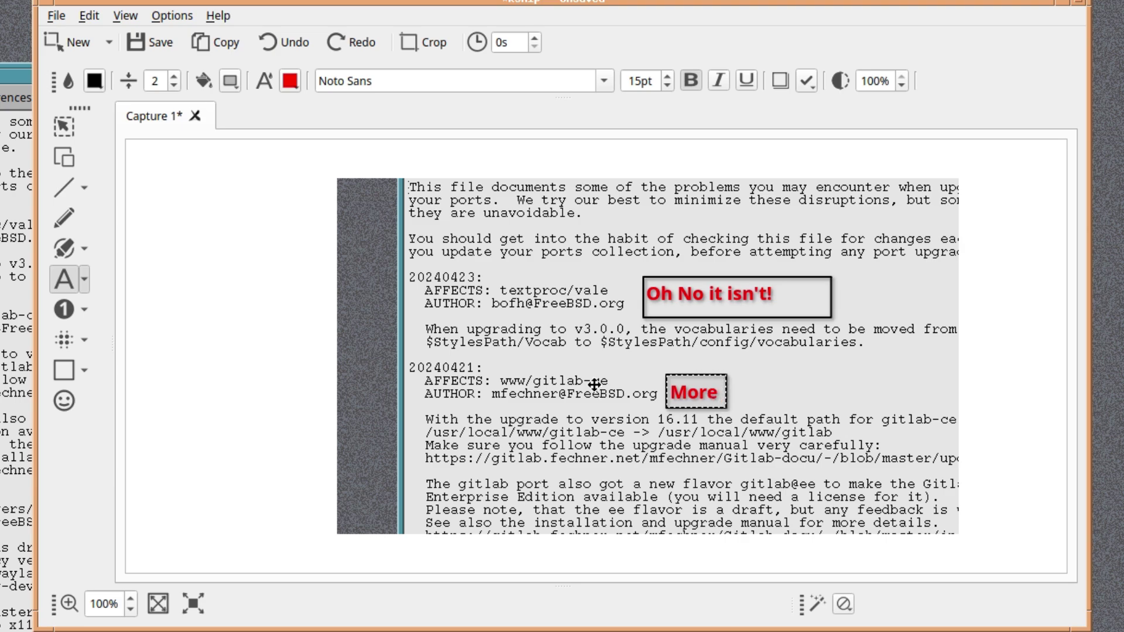
{"action": "type", "text": " Detail P"}
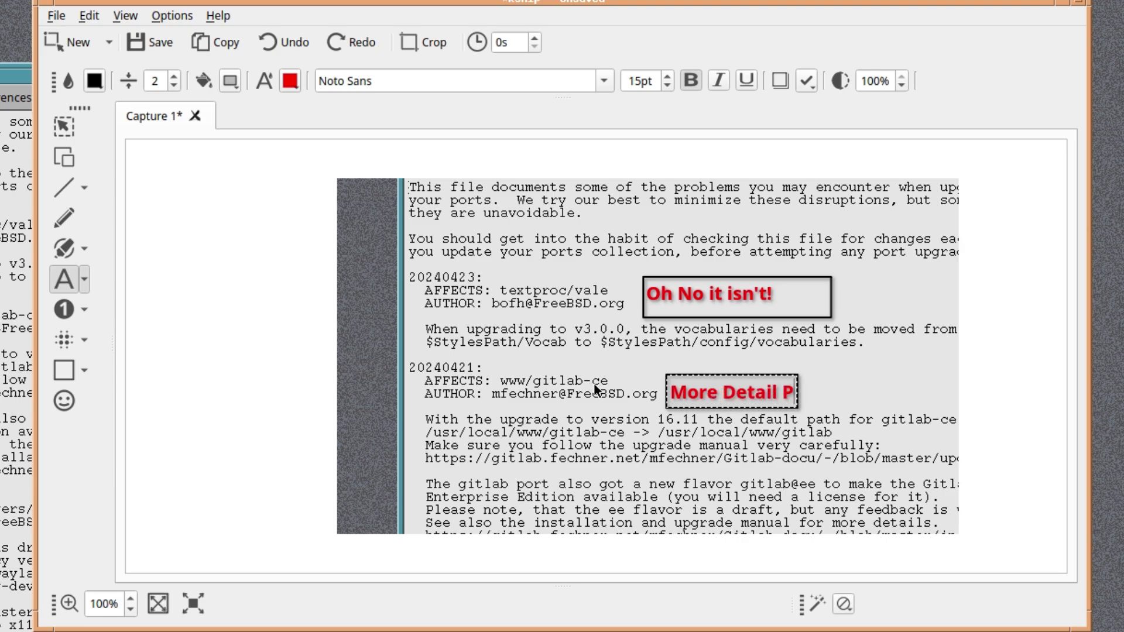
{"action": "type", "text": "lease!"}
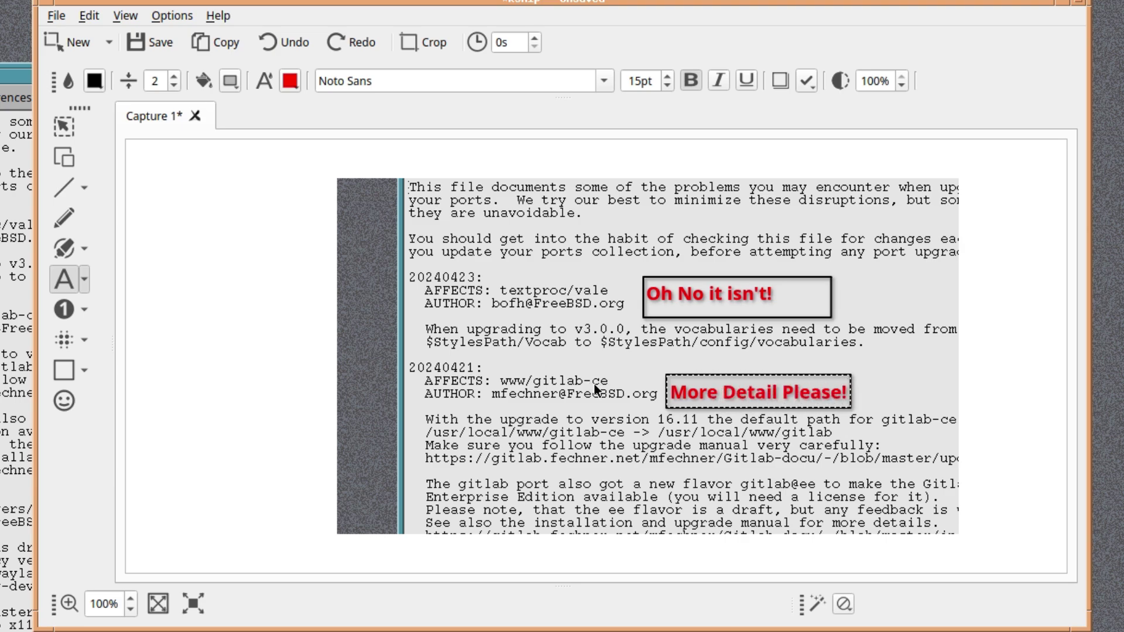
{"action": "left_click", "coordinate": [888, 366]}
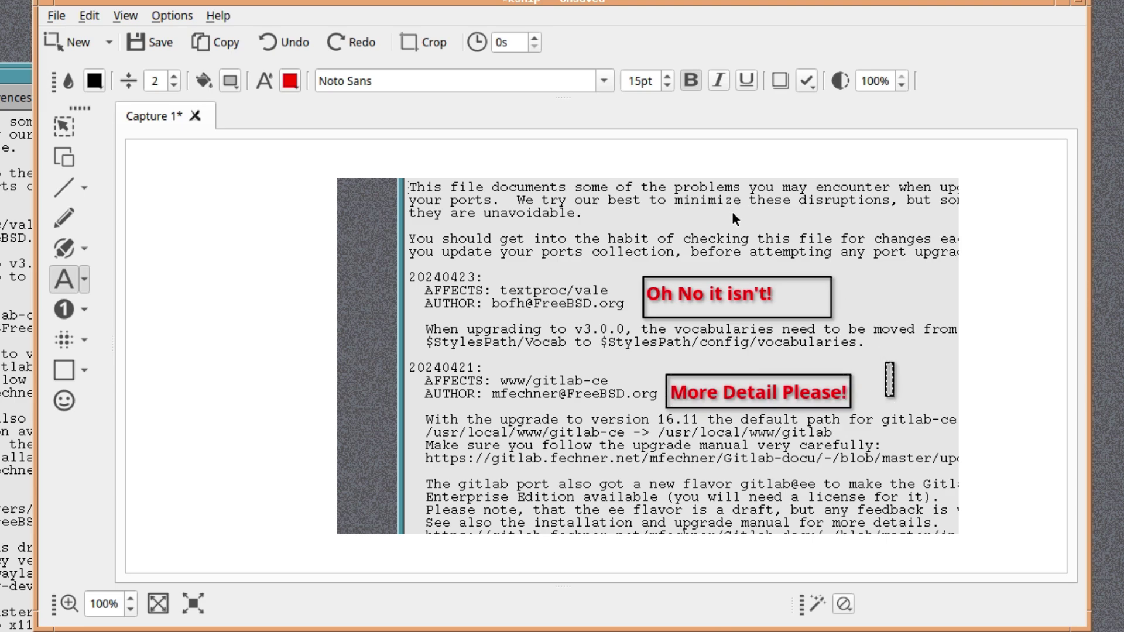
Undo and redo until both text notes are removed from the capture.
{"action": "key", "text": "ctrl+z"}
{"action": "key", "text": "ctrl+z"}
{"action": "key", "text": "ctrl+z"}
{"action": "key", "text": "ctrl+z"}
{"action": "key", "text": "ctrl+z"}
{"action": "key", "text": "ctrl+z"}
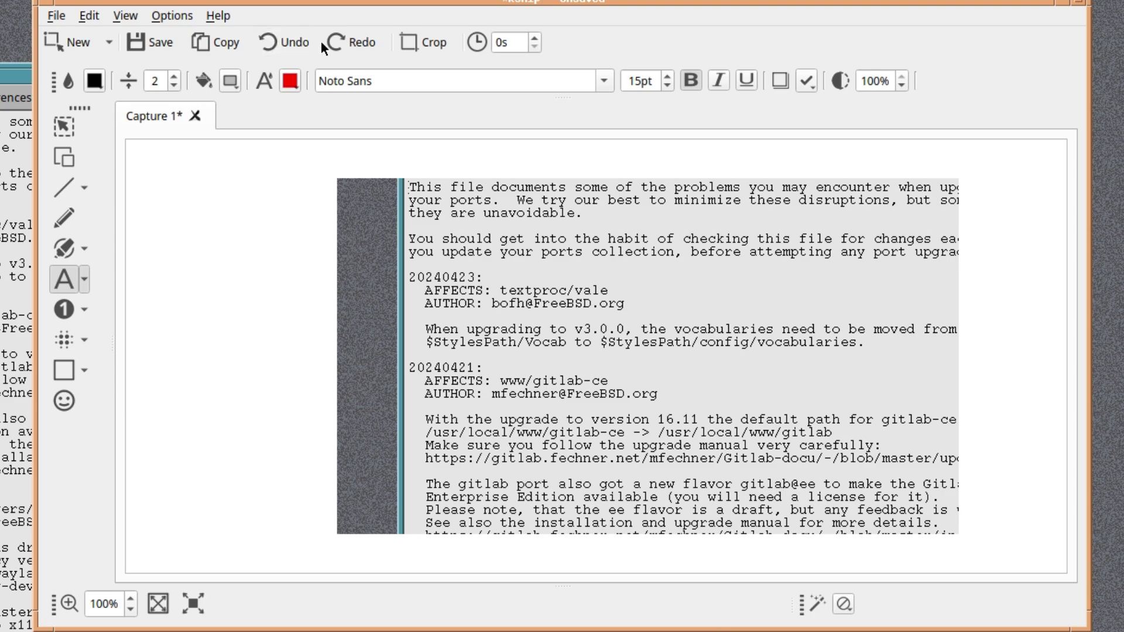
{"action": "left_click", "coordinate": [339, 38]}
{"action": "left_click", "coordinate": [339, 39]}
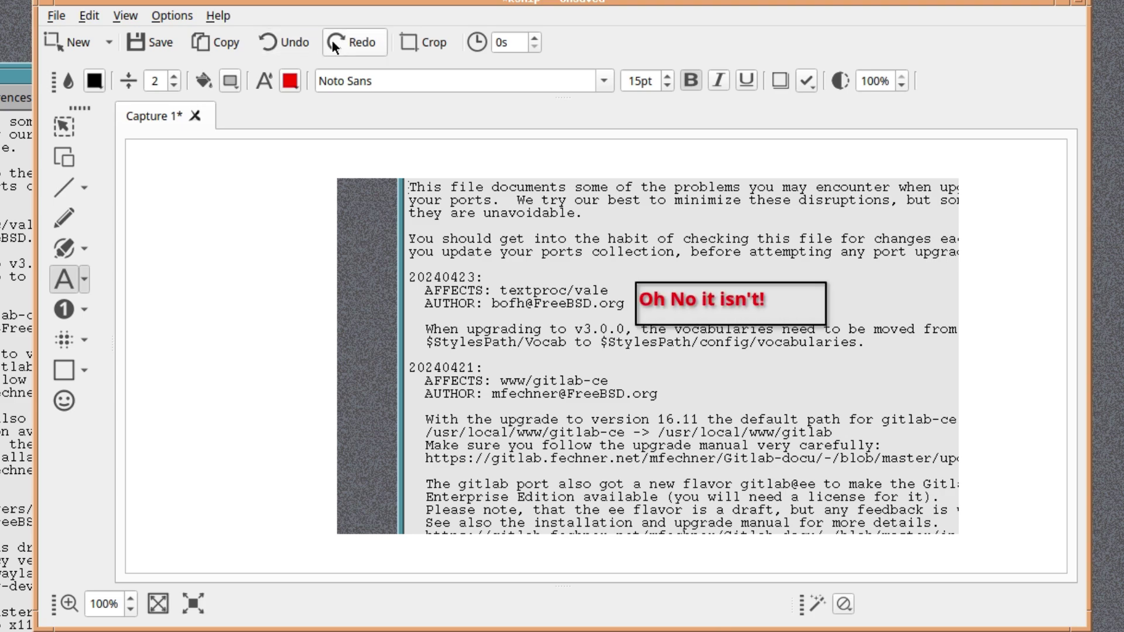
{"action": "left_click", "coordinate": [298, 43]}
{"action": "left_click", "coordinate": [299, 44]}
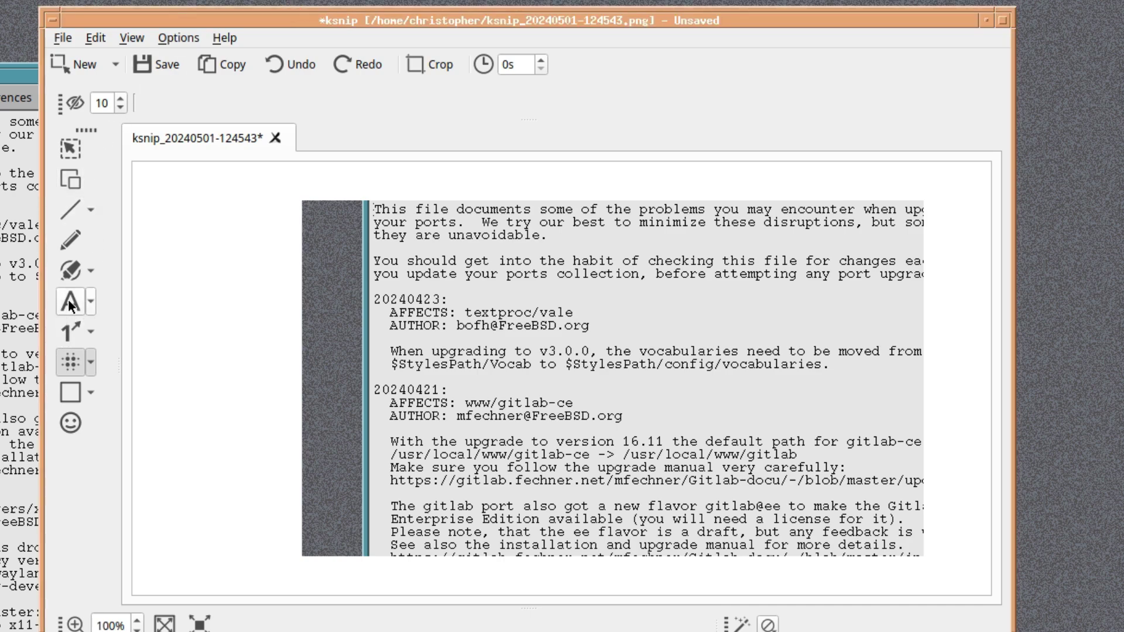
Place plain numbered marker 6 below marker 5 in the left margin.
{"action": "left_click", "coordinate": [89, 332]}
{"action": "left_click", "coordinate": [82, 351]}
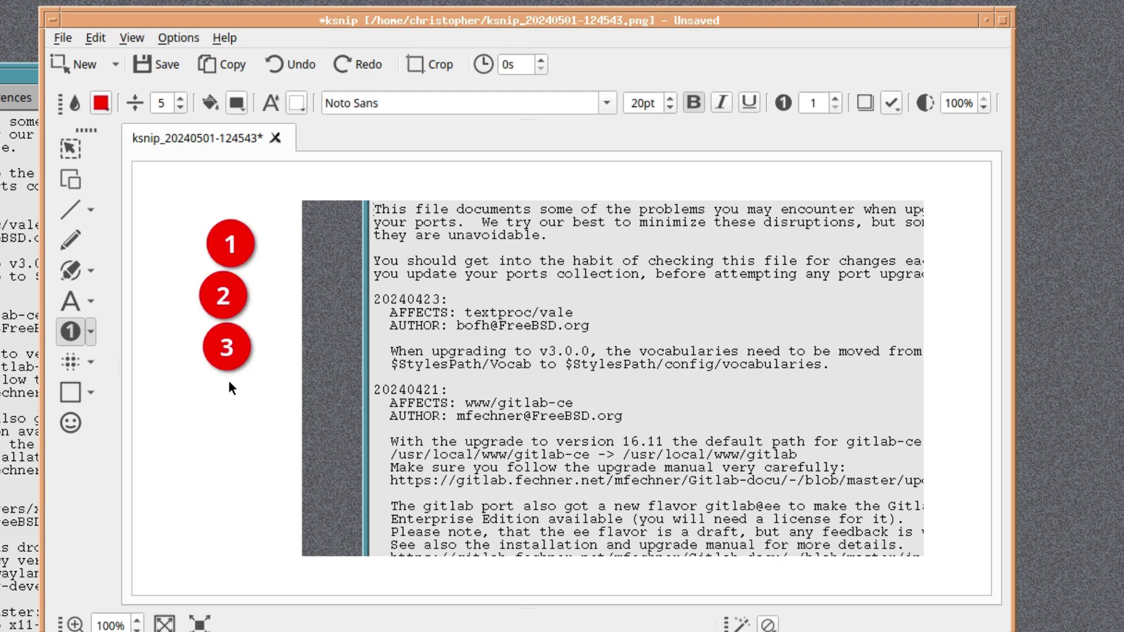
{"action": "left_click", "coordinate": [230, 507]}
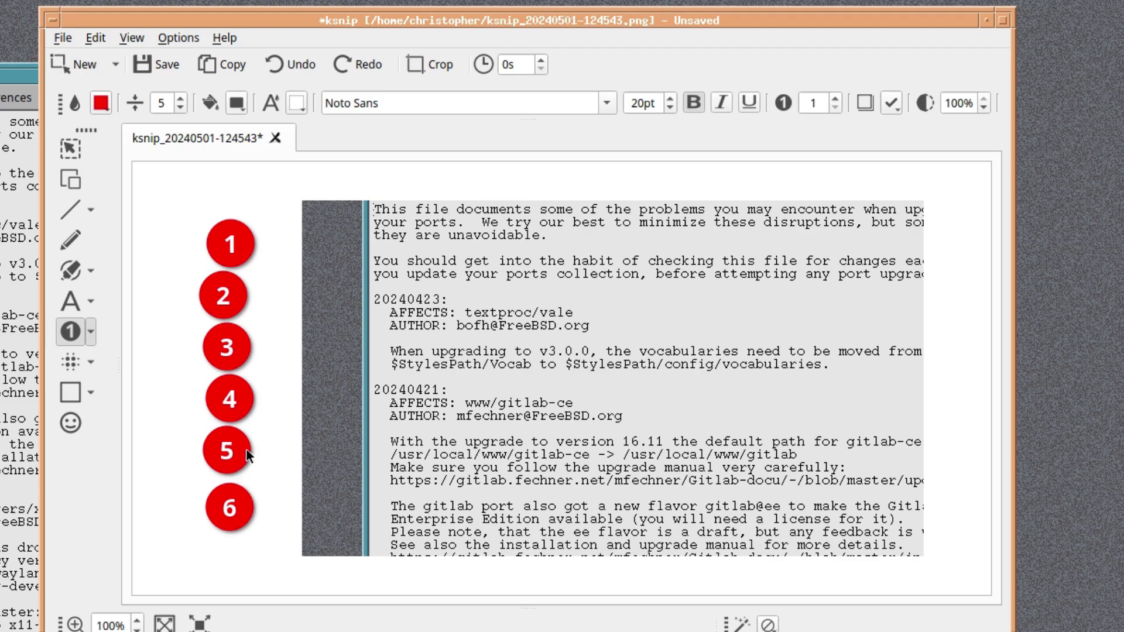
Add numbered pointer markers 7–10 aimed at the paragraph, update, AUTHOR and vocabularies lines.
{"action": "left_click", "coordinate": [87, 333]}
{"action": "left_click", "coordinate": [79, 391]}
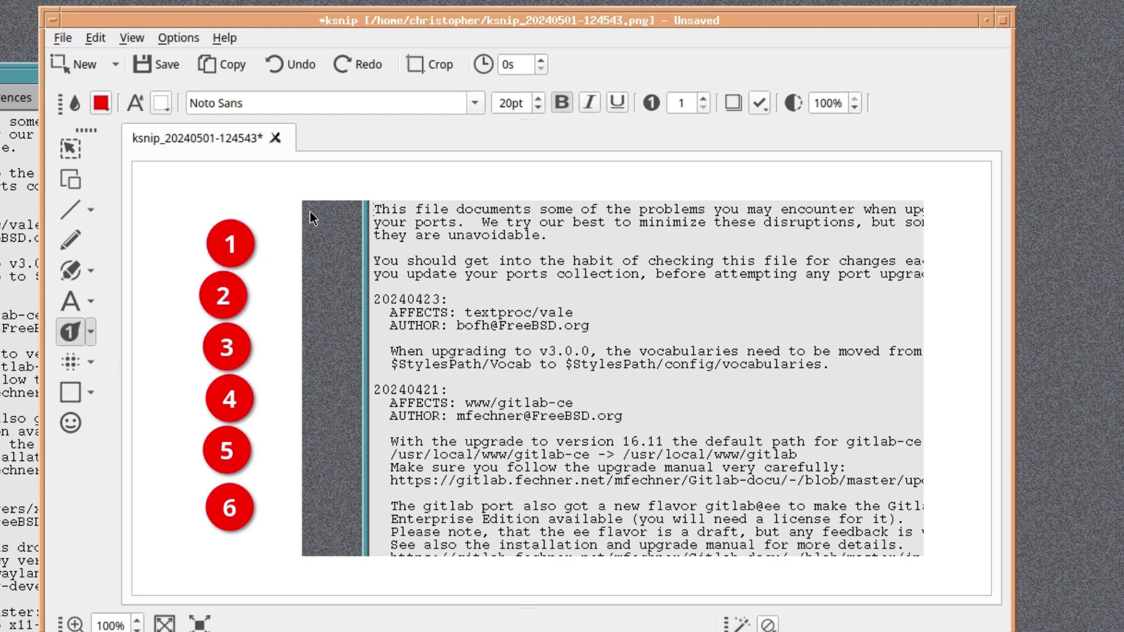
{"action": "mouse_move", "coordinate": [289, 227]}
{"action": "left_mouse_down"}
{"action": "mouse_move", "coordinate": [298, 242]}
{"action": "mouse_move", "coordinate": [378, 239]}
{"action": "left_mouse_up"}
{"action": "left_click_drag", "start_coordinate": [285, 285], "coordinate": [371, 274]}
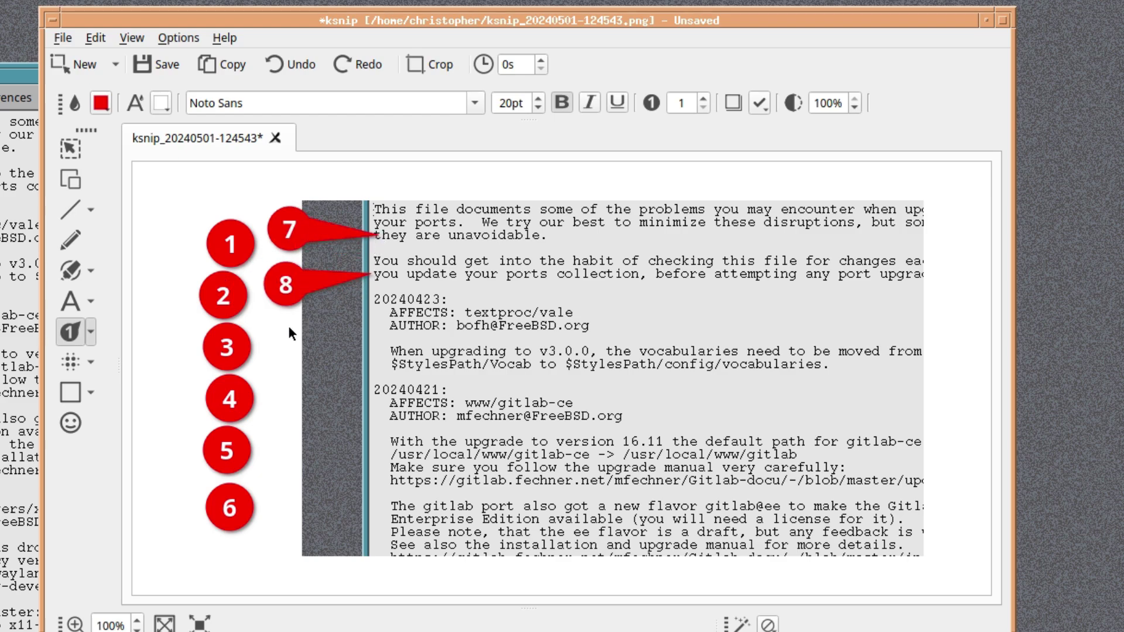
{"action": "left_click_drag", "start_coordinate": [283, 339], "coordinate": [373, 310]}
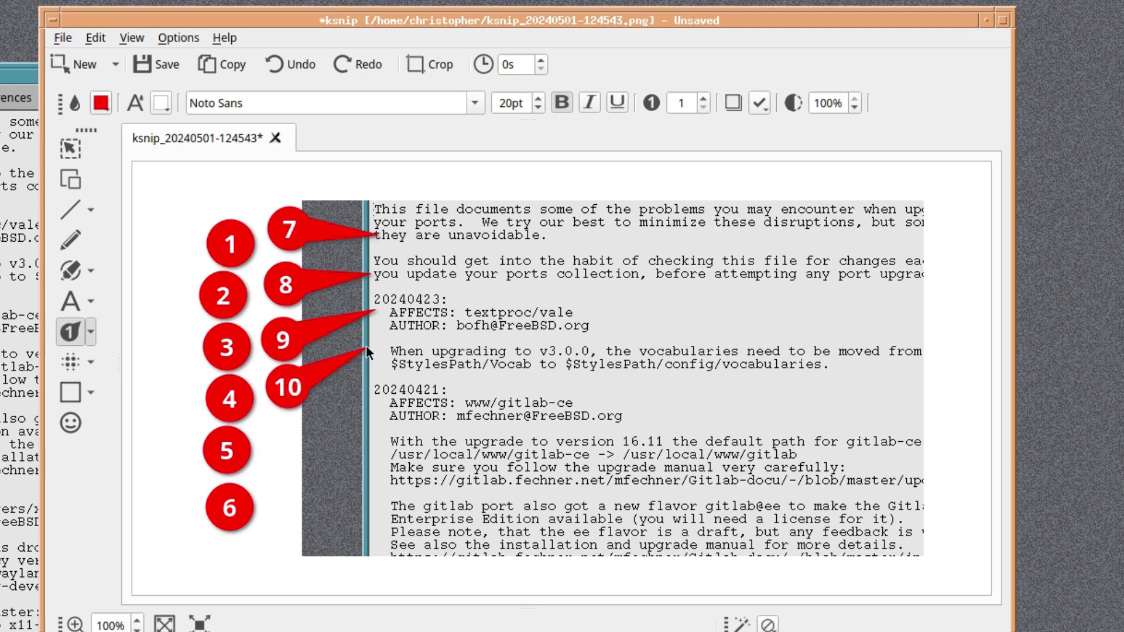
{"action": "left_click_drag", "start_coordinate": [368, 351], "coordinate": [369, 340]}
Draw numbered arrows 11–14 pointing at the gitlab entry lines and lower paragraphs.
{"action": "left_click", "coordinate": [91, 331]}
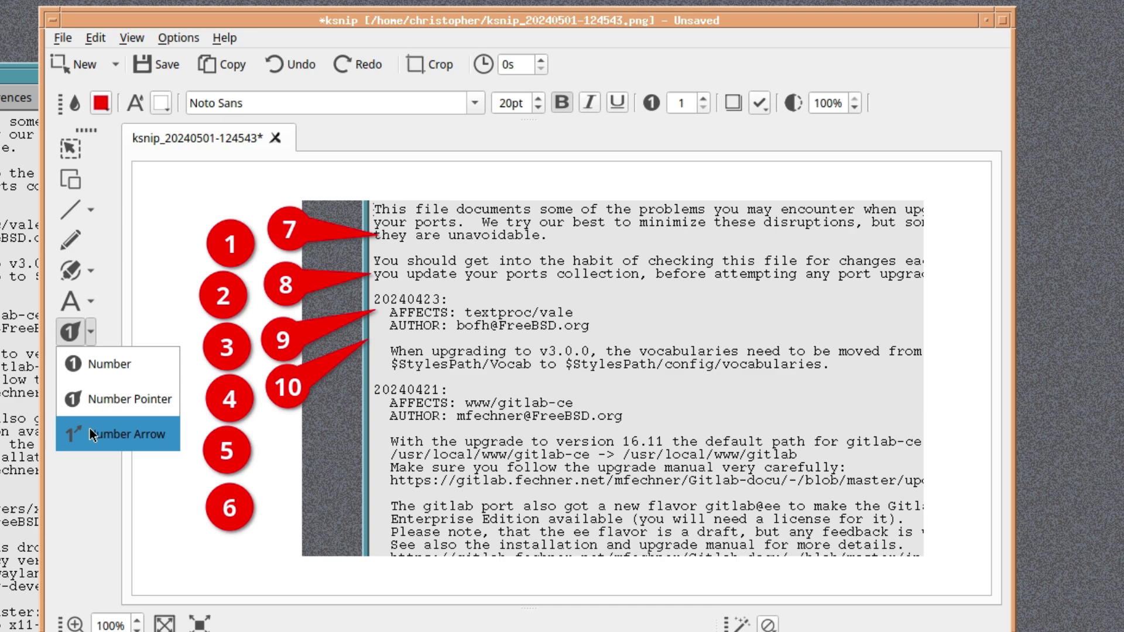
{"action": "left_click", "coordinate": [111, 433]}
{"action": "left_click_drag", "start_coordinate": [289, 440], "coordinate": [351, 402]}
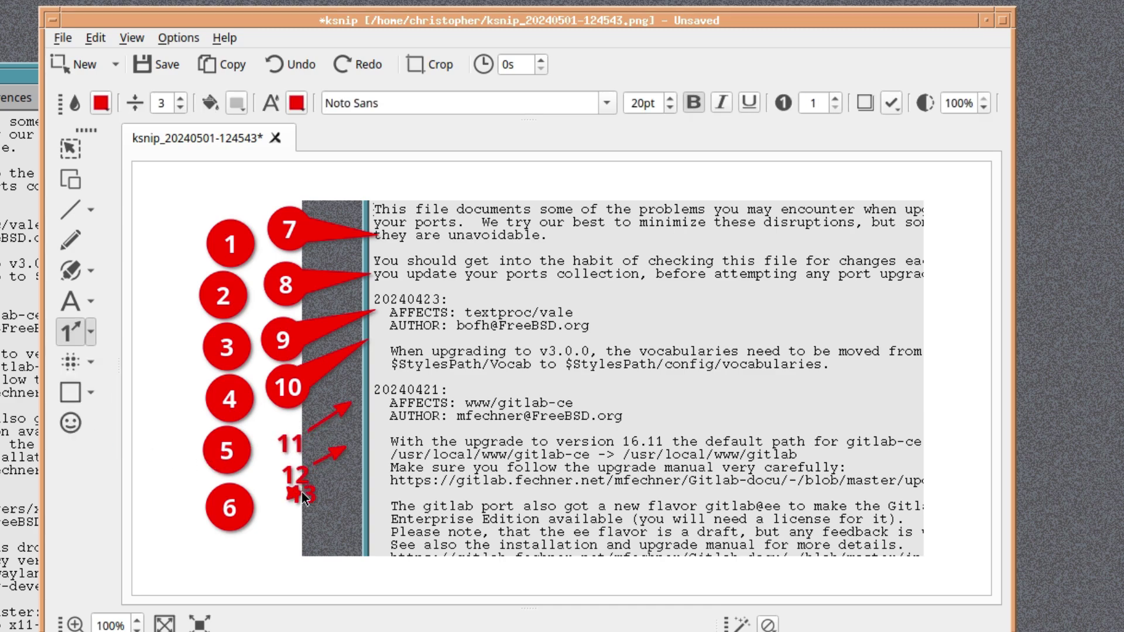
{"action": "scroll", "coordinate": [328, 580], "scroll_direction": "down", "scroll_amount": 1}
{"action": "mouse_move", "coordinate": [329, 550]}
{"action": "left_mouse_down"}
{"action": "mouse_move", "coordinate": [382, 525]}
{"action": "mouse_move", "coordinate": [457, 416]}
{"action": "left_mouse_up"}
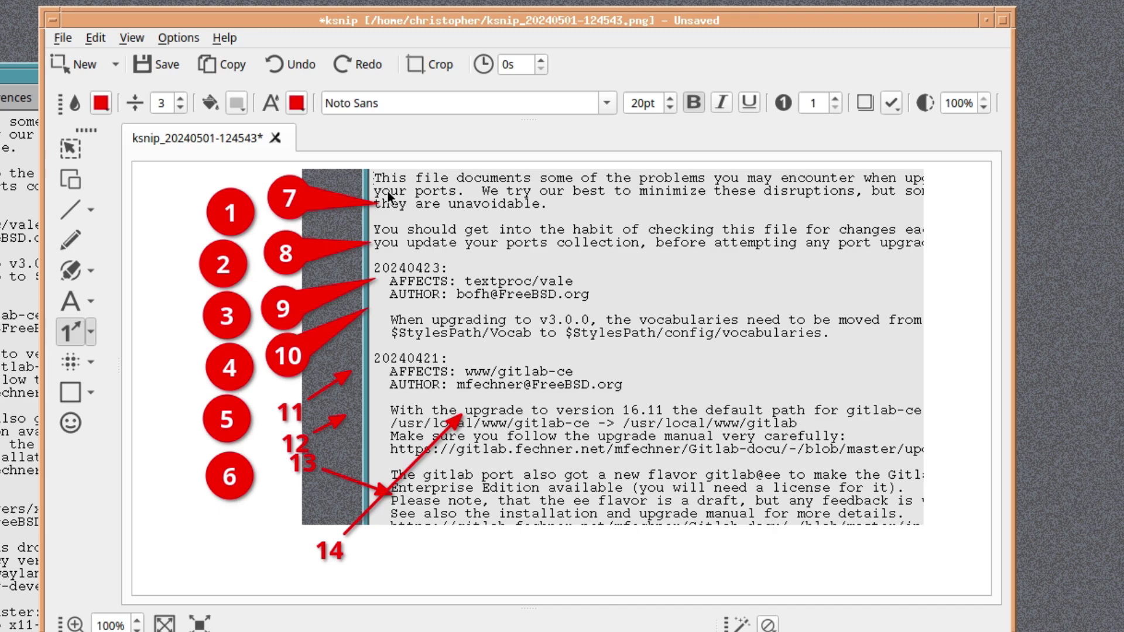
{"action": "left_click", "coordinate": [91, 300]}
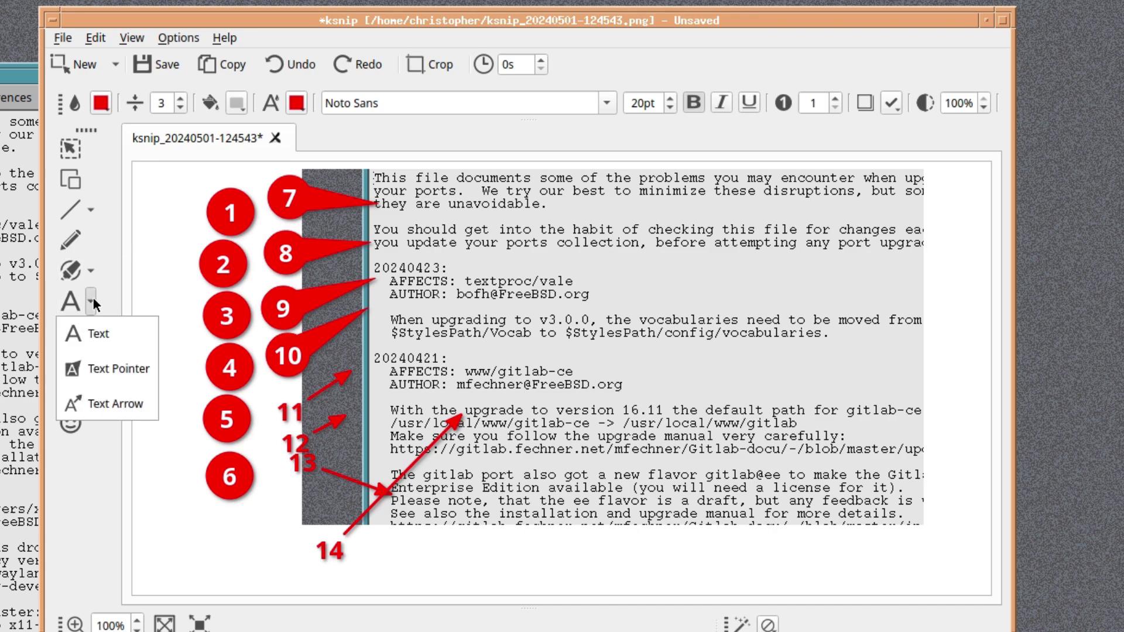
{"action": "left_click", "coordinate": [94, 297]}
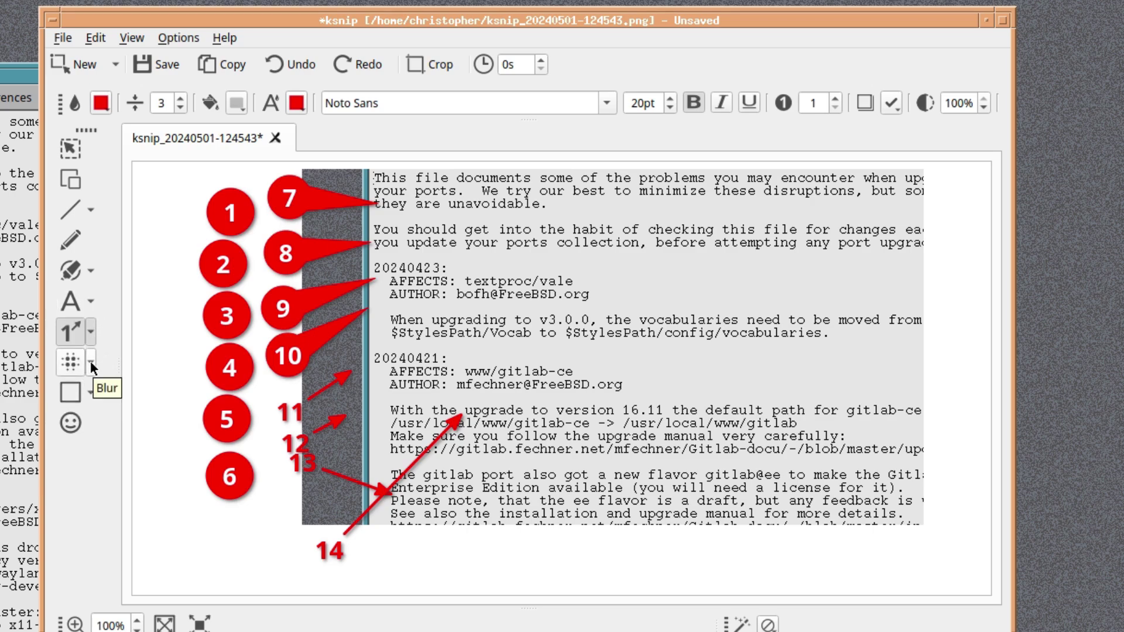
Blur the dated entries block, the gitlab port paragraph and the first two paragraphs.
{"action": "left_click", "coordinate": [65, 365]}
{"action": "left_click_drag", "start_coordinate": [394, 261], "coordinate": [642, 370]}
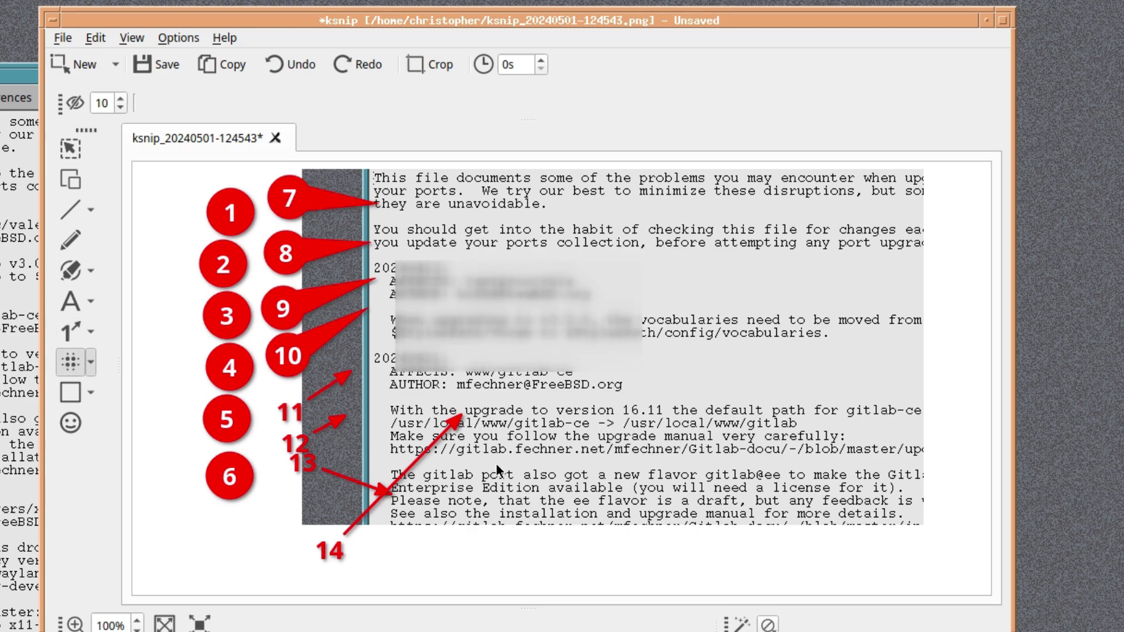
{"action": "left_click_drag", "start_coordinate": [466, 467], "coordinate": [887, 511]}
{"action": "left_click_drag", "start_coordinate": [519, 171], "coordinate": [866, 250]}
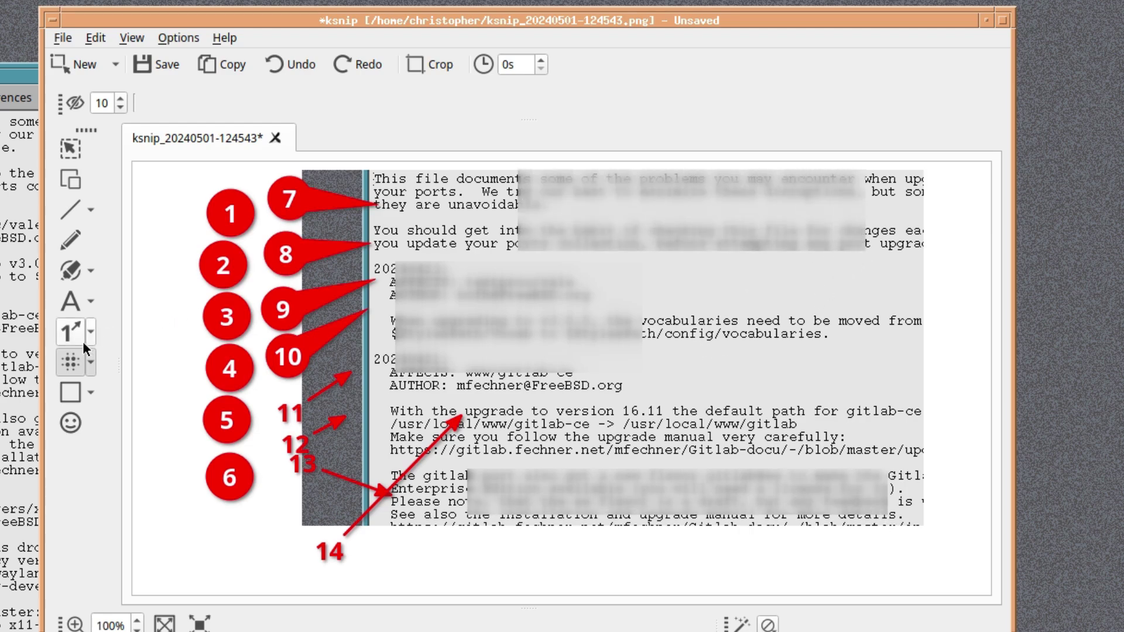
Pixelate the "With the upgrade" paragraph and the area over the numbered markers.
{"action": "left_click", "coordinate": [91, 363]}
{"action": "left_click", "coordinate": [97, 427]}
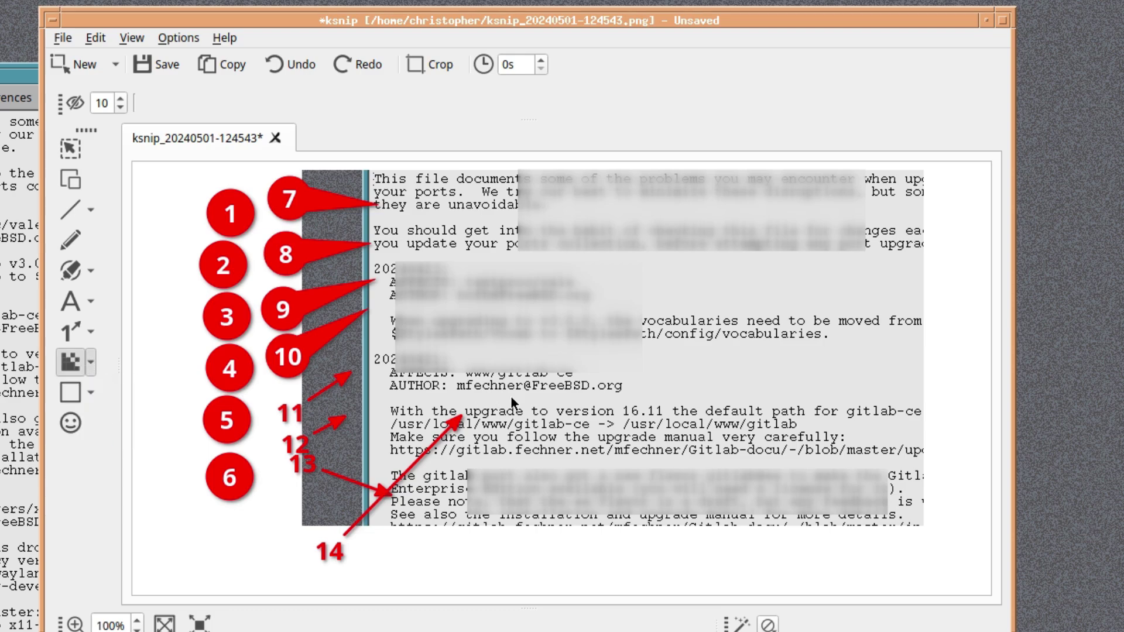
{"action": "left_click_drag", "start_coordinate": [507, 397], "coordinate": [810, 460]}
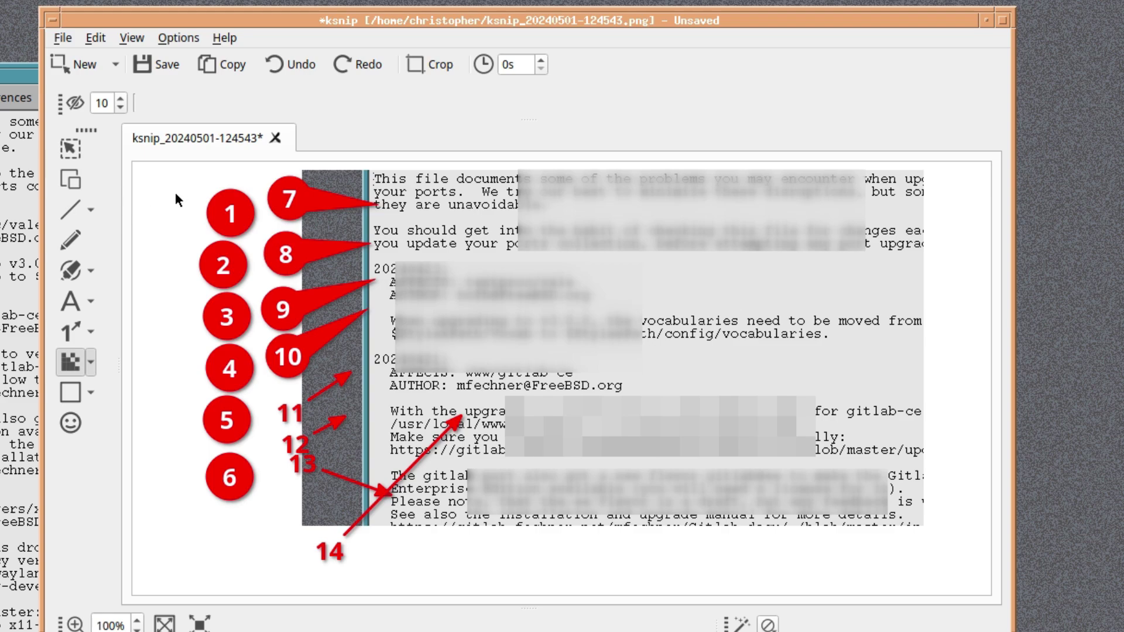
{"action": "left_click_drag", "start_coordinate": [175, 194], "coordinate": [435, 403]}
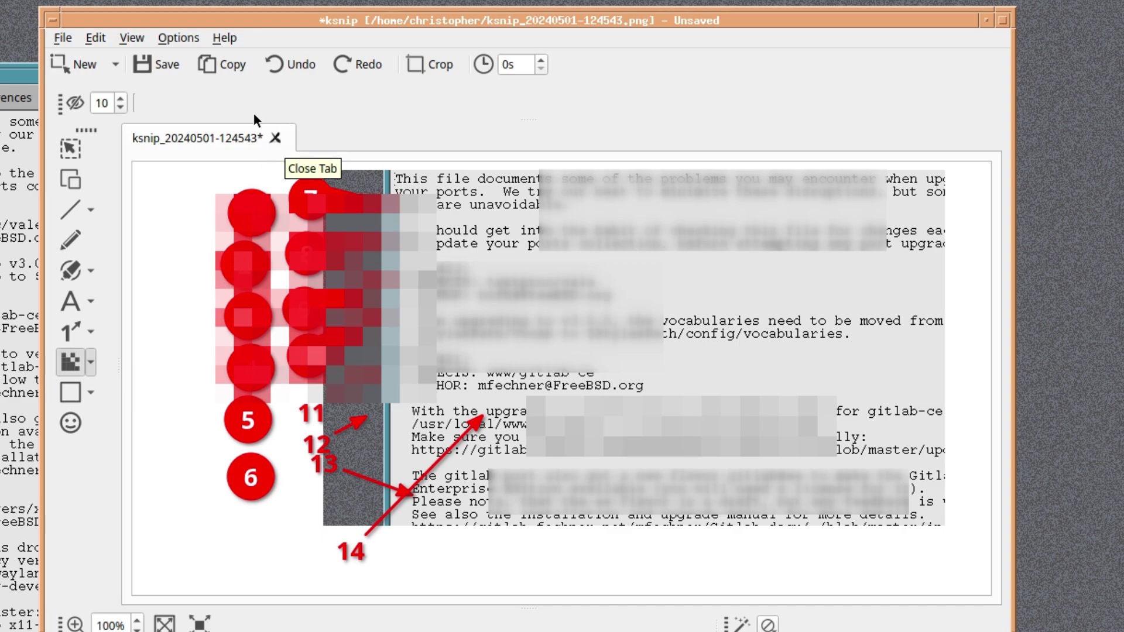
Undo every pixelation, blur, numbered arrow and numbered marker on the screenshot.
{"action": "left_click", "coordinate": [288, 58]}
{"action": "left_click", "coordinate": [288, 58]}
{"action": "left_click", "coordinate": [289, 58]}
{"action": "triple_click", "coordinate": [289, 58]}
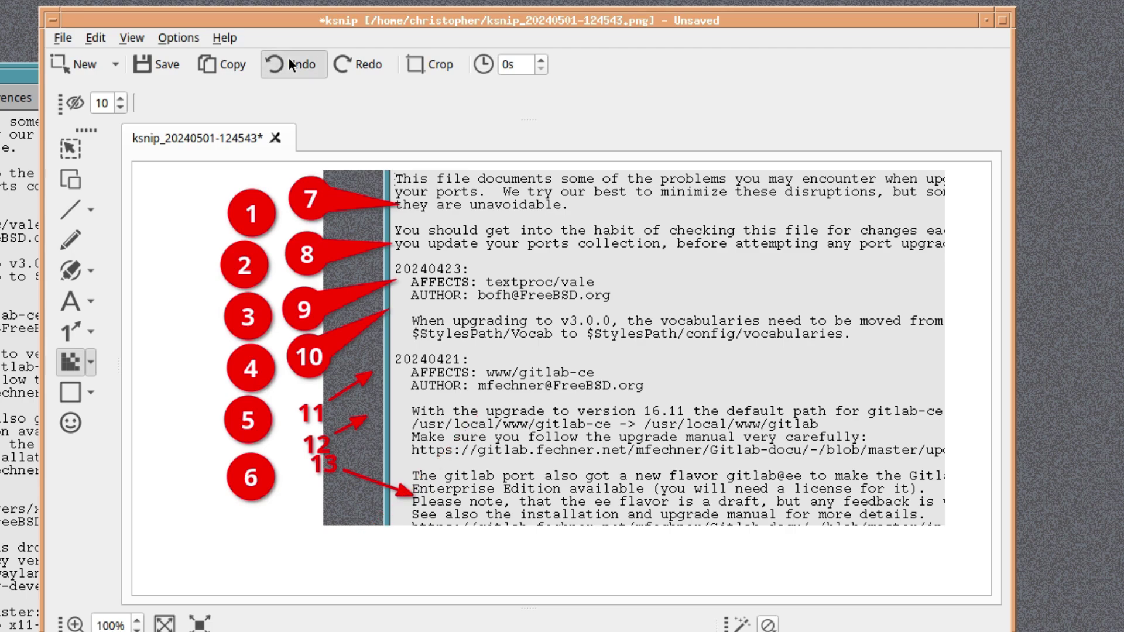
{"action": "triple_click", "coordinate": [288, 57]}
{"action": "triple_click", "coordinate": [288, 57]}
{"action": "double_click", "coordinate": [289, 57]}
{"action": "triple_click", "coordinate": [288, 58]}
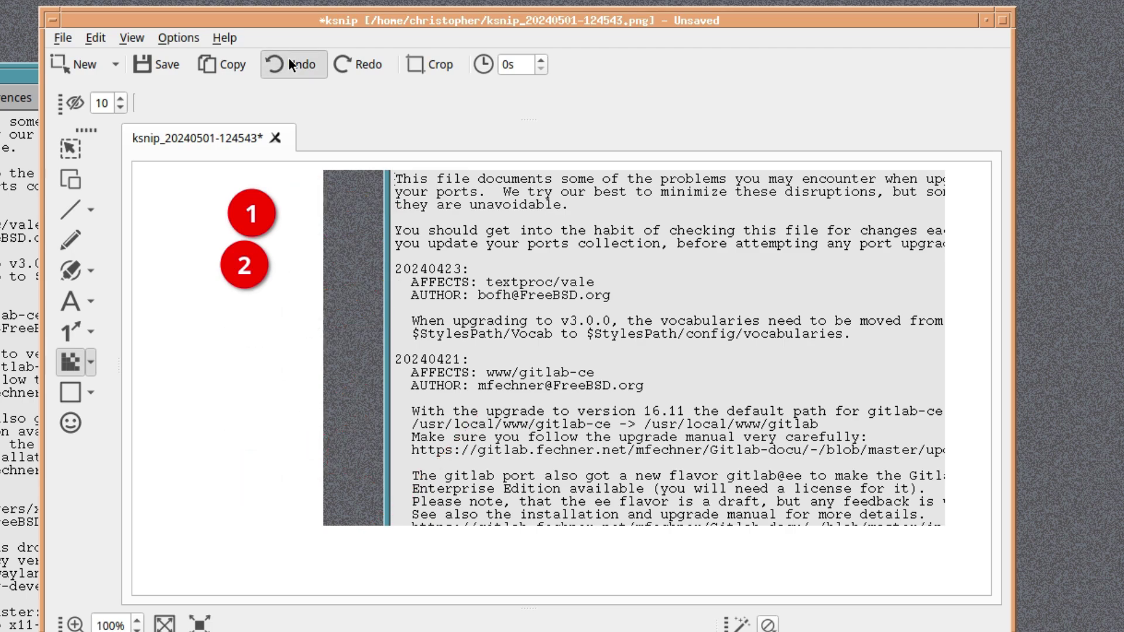
{"action": "double_click", "coordinate": [288, 57]}
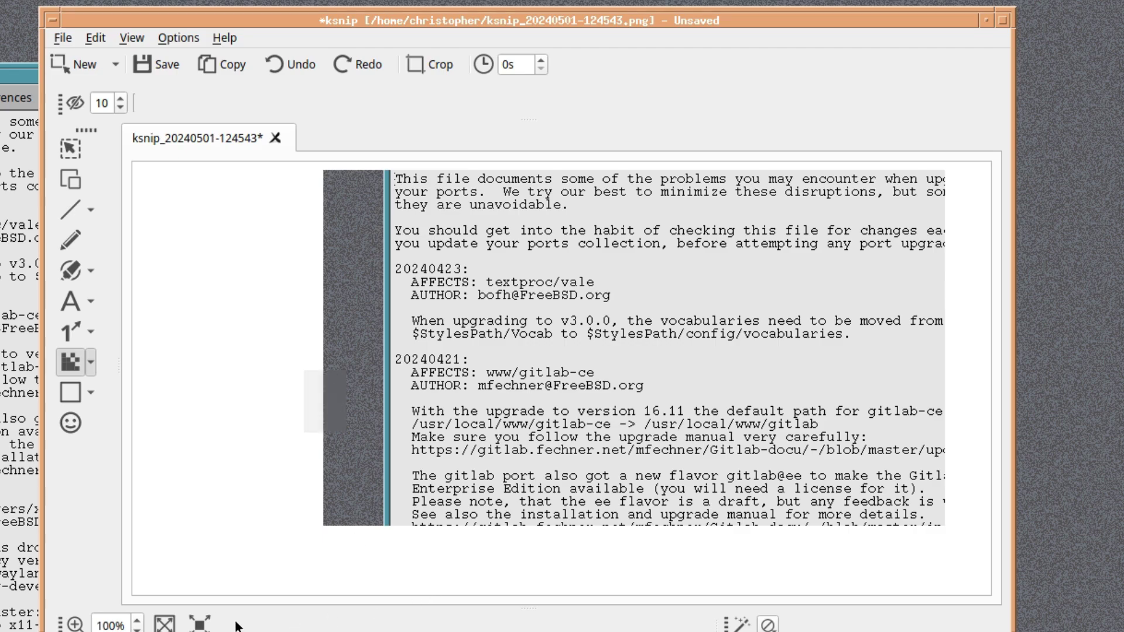
Toggle the zoom between fit-to-window and 100%, ending fitted to the window.
{"action": "left_click", "coordinate": [164, 624]}
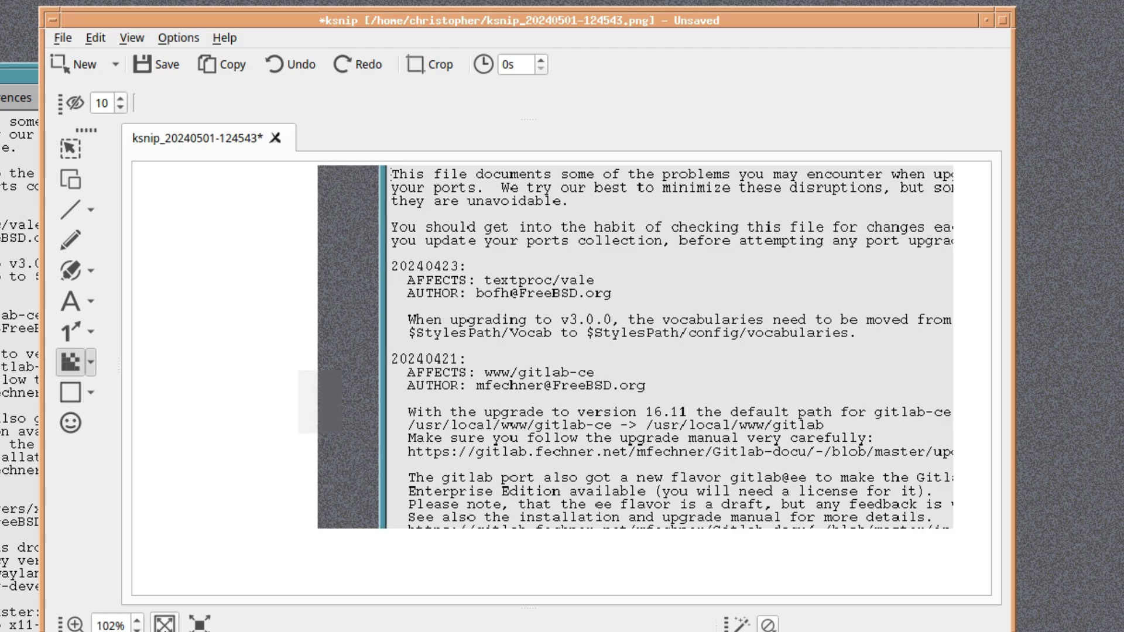
{"action": "left_click", "coordinate": [164, 624]}
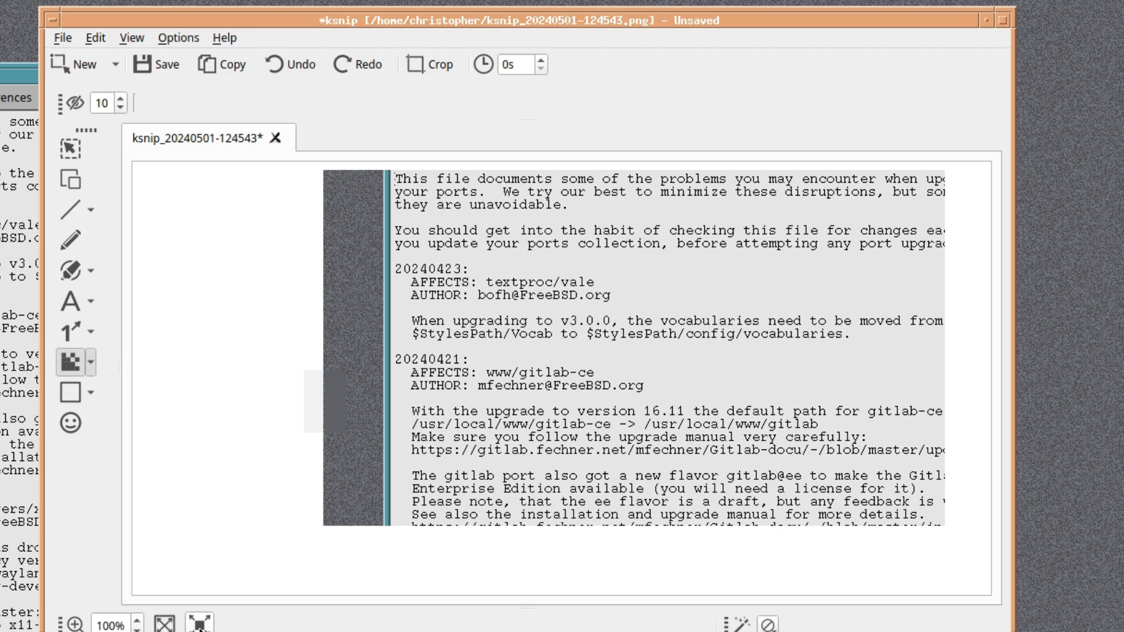
{"action": "left_click", "coordinate": [165, 624]}
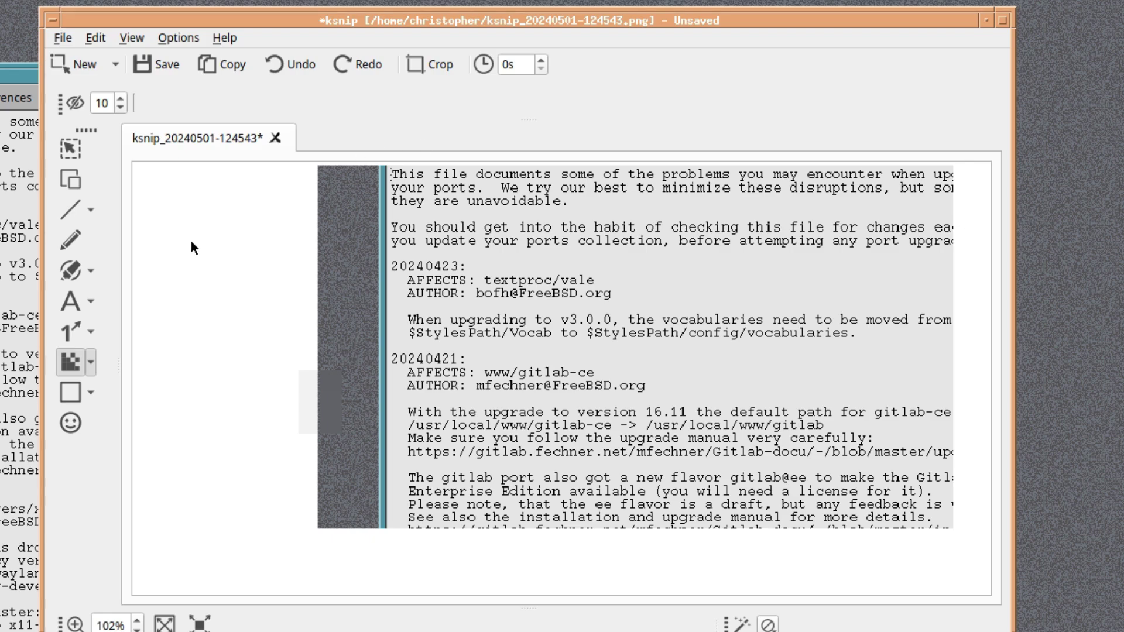
{"action": "left_click", "coordinate": [94, 363]}
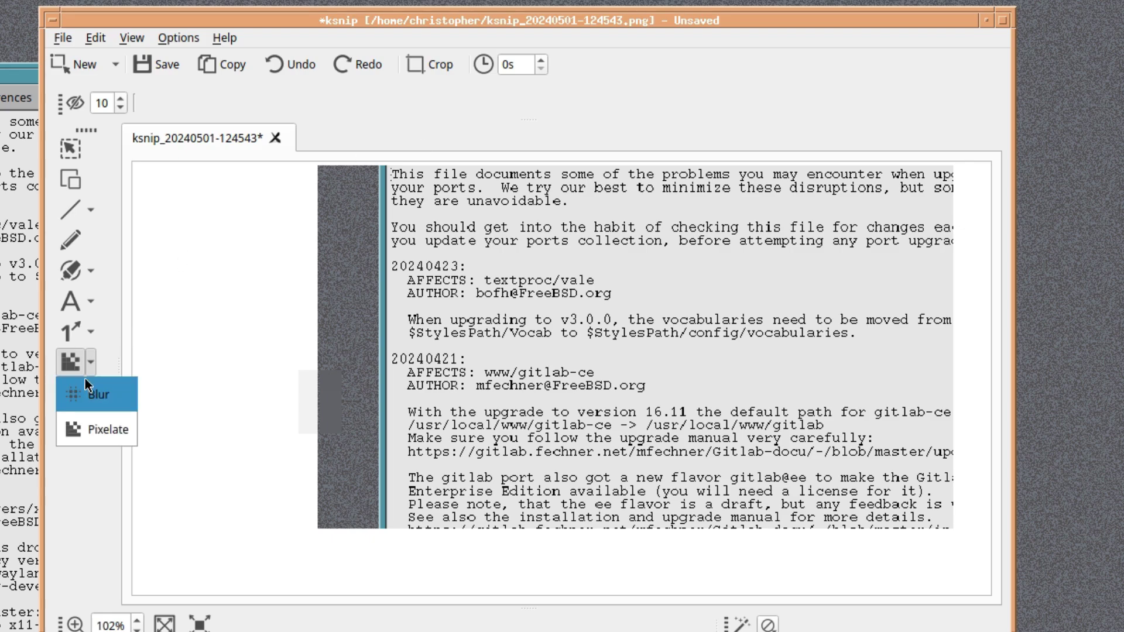
{"action": "left_click", "coordinate": [90, 388]}
{"action": "left_click", "coordinate": [91, 394]}
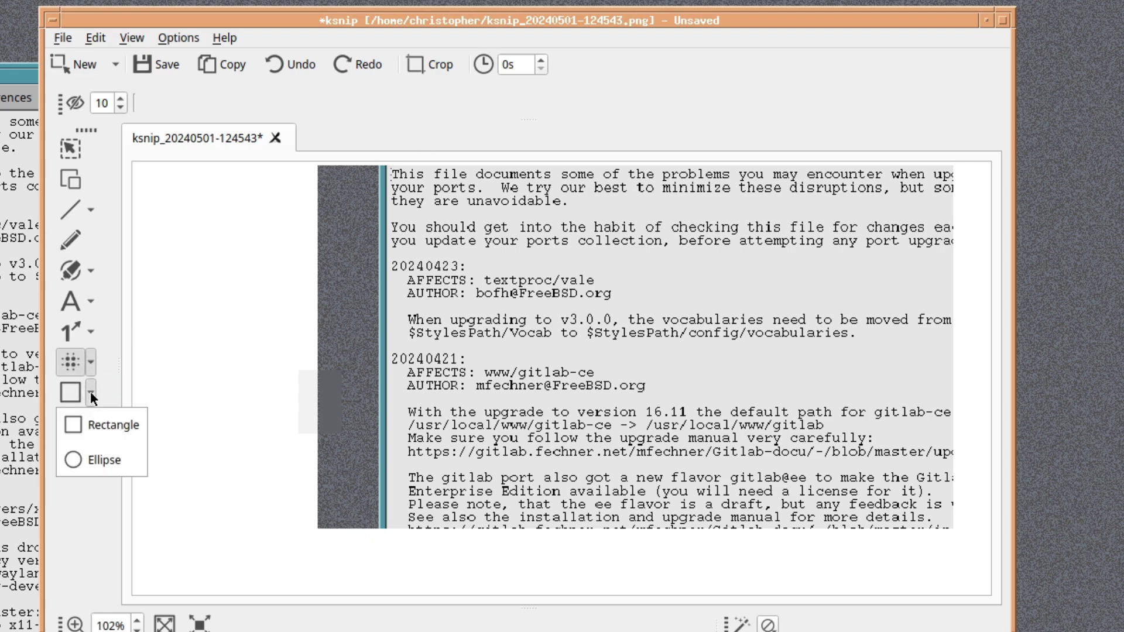
{"action": "left_click", "coordinate": [97, 425]}
{"action": "left_click_drag", "start_coordinate": [446, 324], "coordinate": [751, 484]}
{"action": "left_click_drag", "start_coordinate": [583, 201], "coordinate": [744, 284]}
{"action": "left_click", "coordinate": [70, 302]}
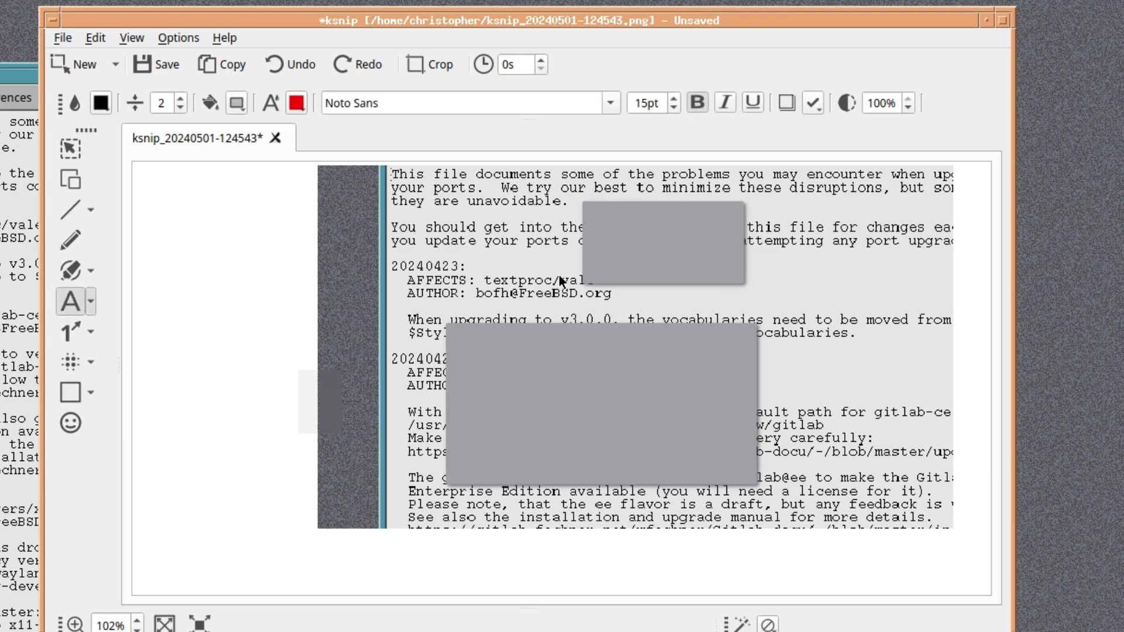
{"action": "left_click", "coordinate": [466, 353]}
{"action": "type", "text": "This is a very nice little"}
{"action": "key", "text": "Return"}
{"action": "type", "text": "application."}
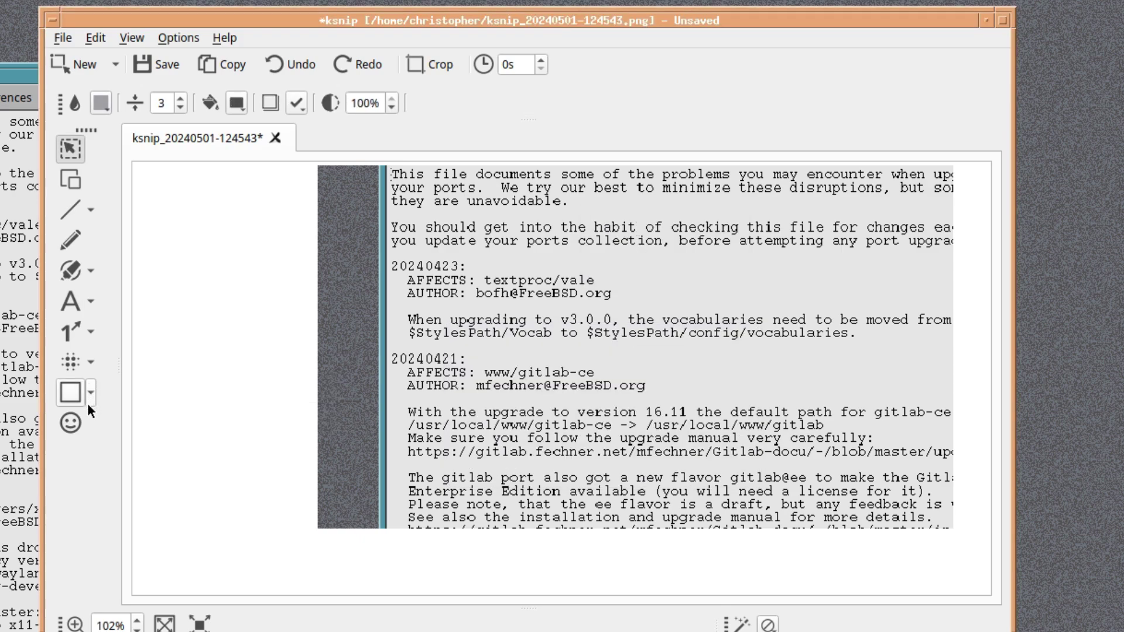
{"action": "left_click", "coordinate": [91, 394]}
Place kiss-face stickers beside the 20240421 entry and the AUTHOR line.
{"action": "left_click", "coordinate": [92, 401]}
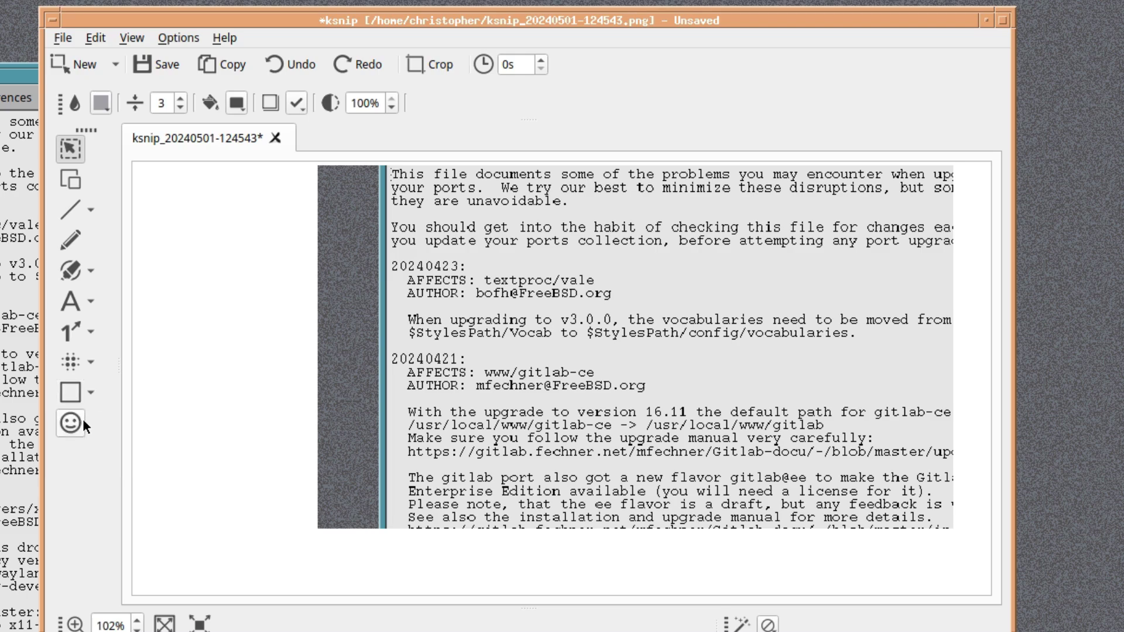
{"action": "left_click", "coordinate": [81, 424]}
{"action": "left_click", "coordinate": [315, 375]}
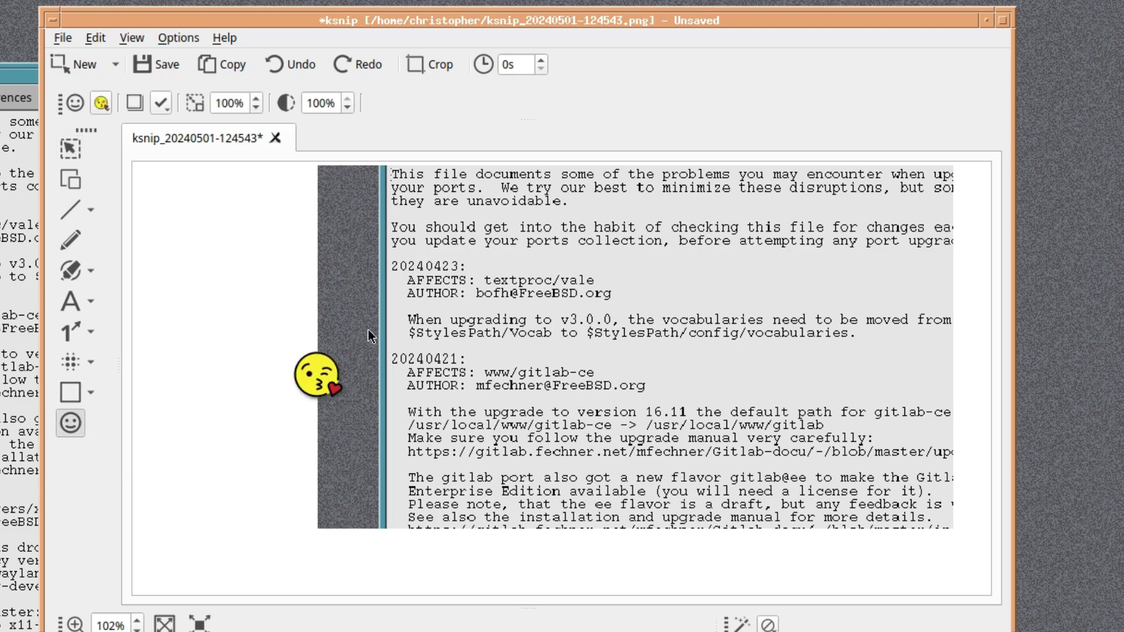
{"action": "left_click", "coordinate": [372, 298]}
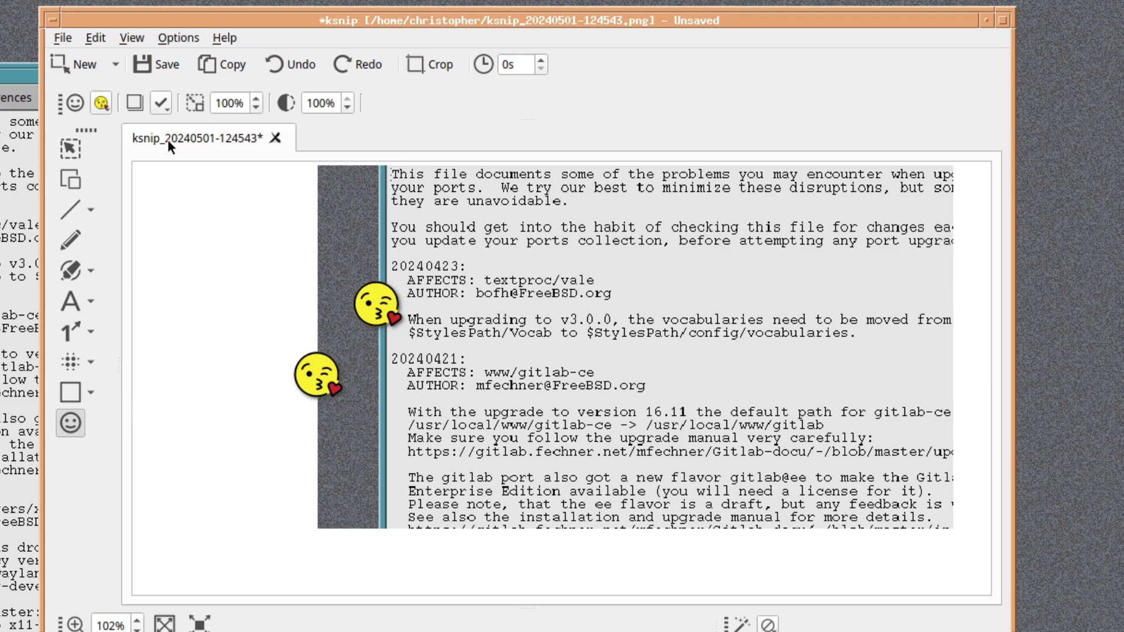
Stamp green ticks on the second paragraph and the 20240423 entry.
{"action": "left_click", "coordinate": [101, 103]}
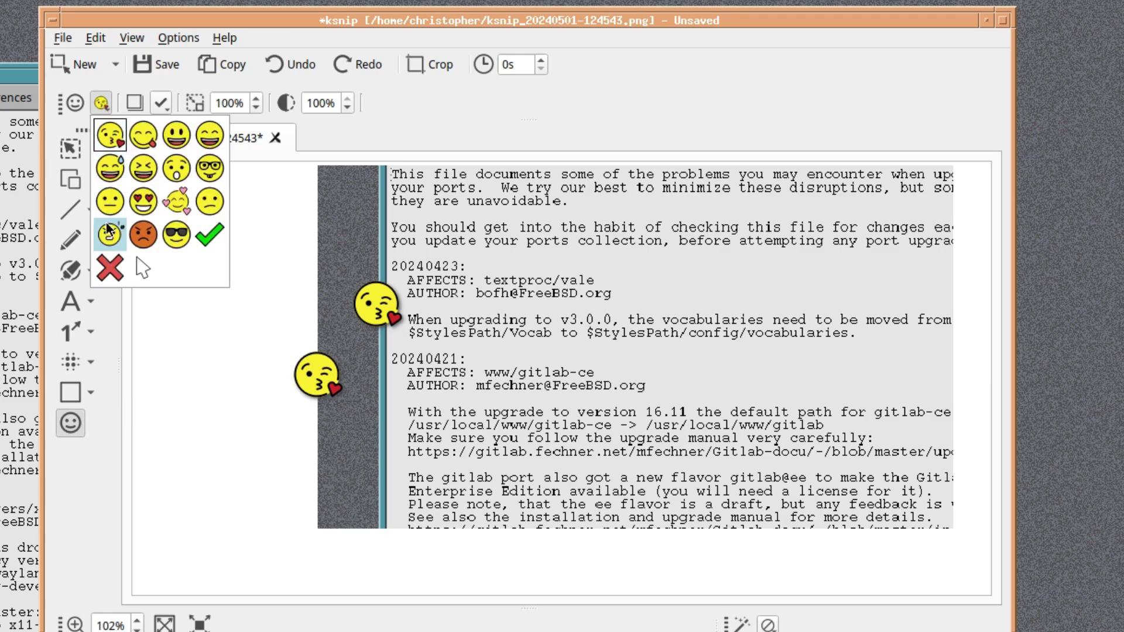
{"action": "left_click", "coordinate": [200, 239]}
{"action": "left_click", "coordinate": [575, 224]}
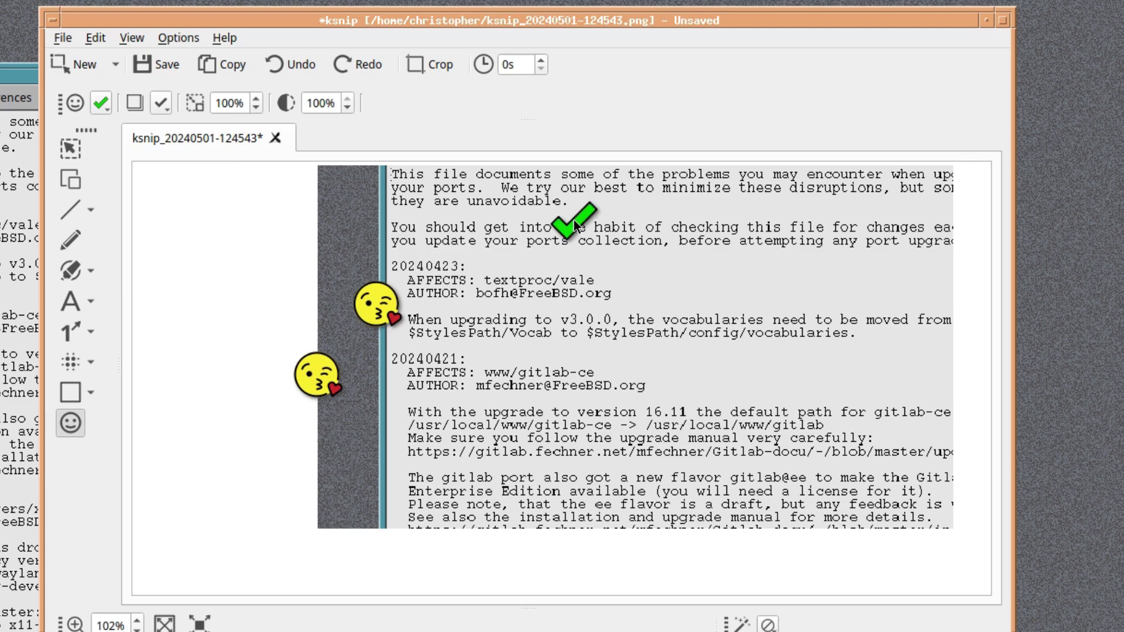
{"action": "left_click", "coordinate": [566, 280]}
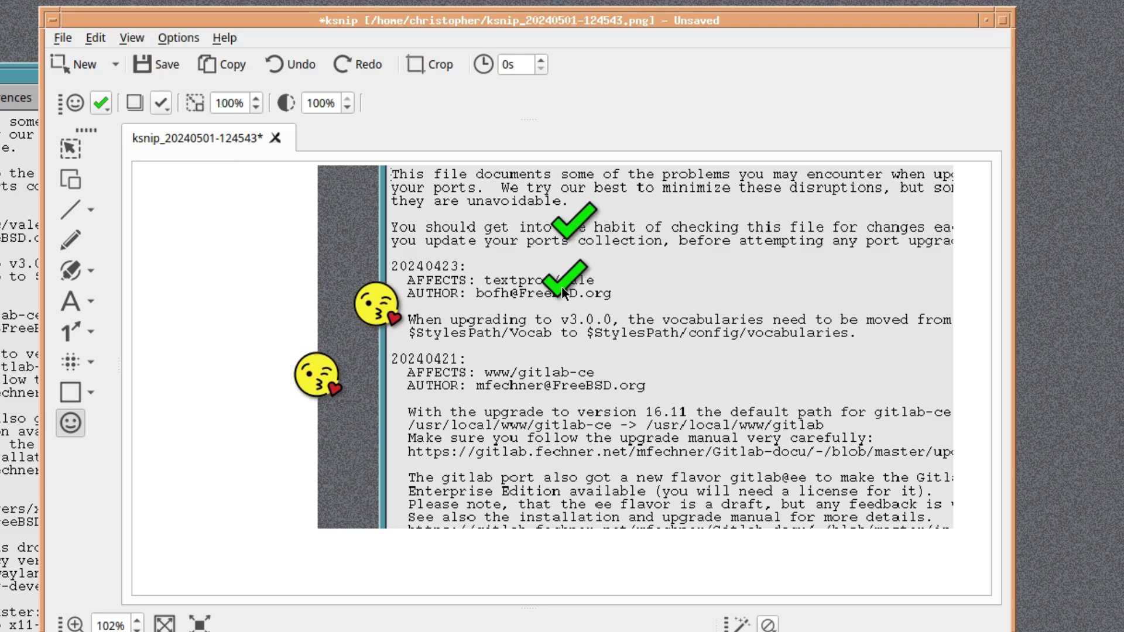
Pick the red cross sticker, then return to the Select tool and save the screenshot.
{"action": "left_click", "coordinate": [108, 103]}
{"action": "left_click", "coordinate": [110, 236]}
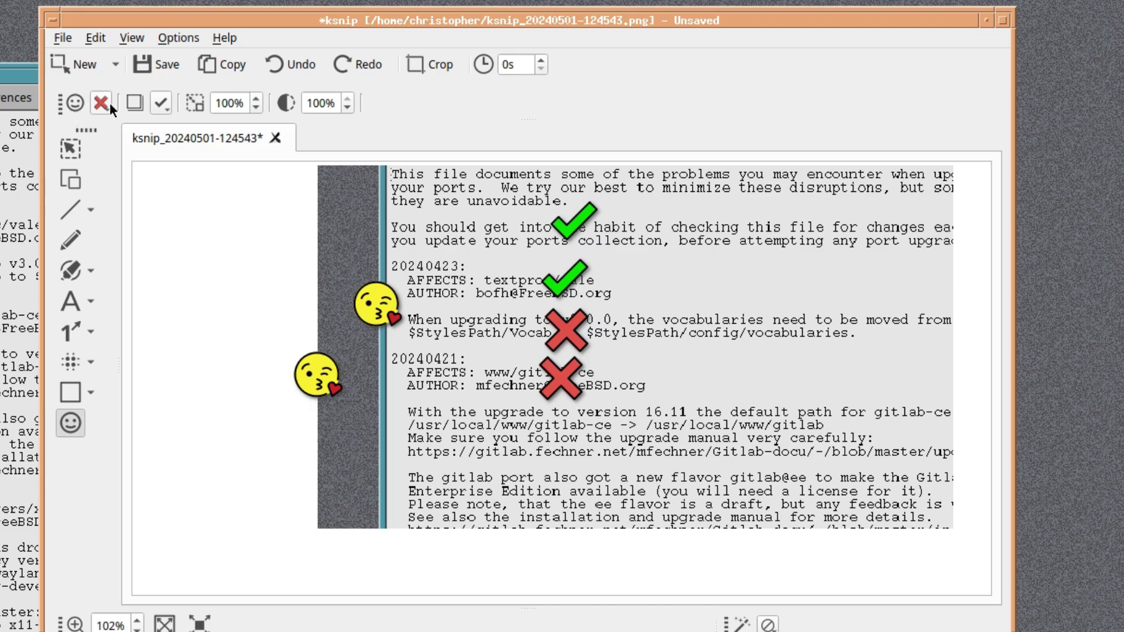
{"action": "left_click", "coordinate": [71, 148]}
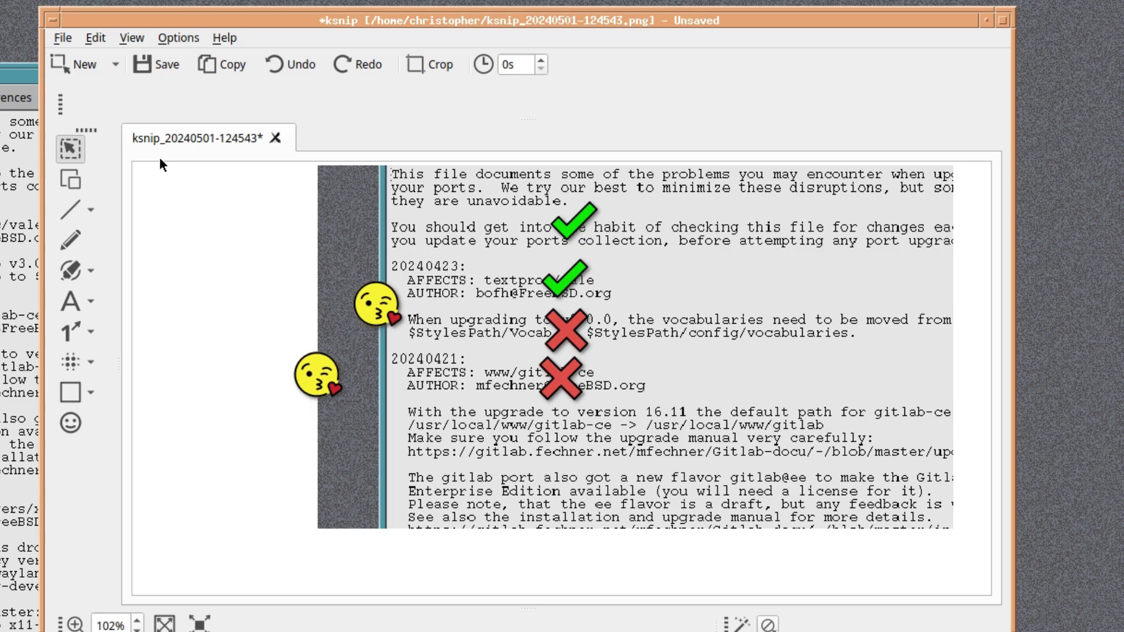
{"action": "left_click", "coordinate": [150, 62]}
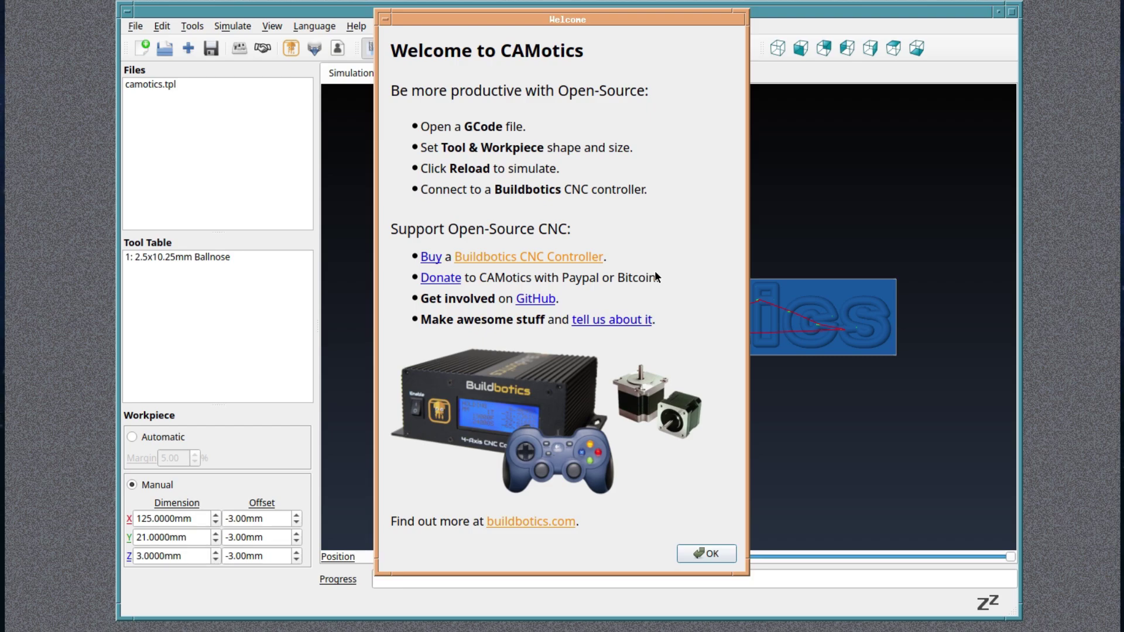
Close the Welcome to CAMotics message with OK.
{"action": "left_click", "coordinate": [711, 554]}
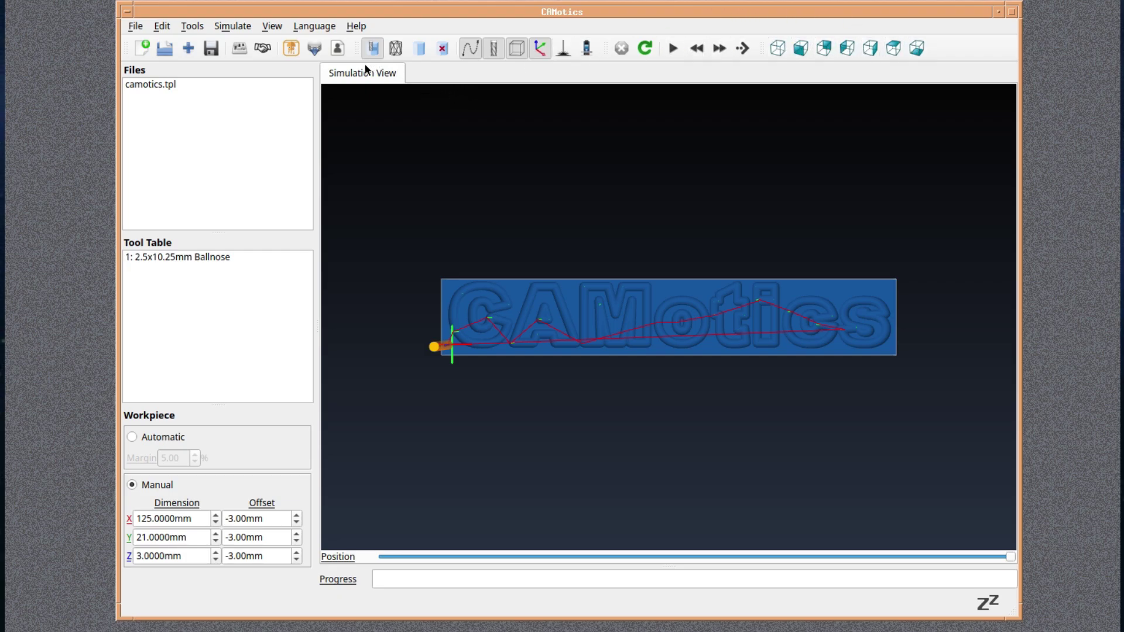
Load the Buildbotics example from File > Examples and tilt the view onto the carved logo.
{"action": "left_click", "coordinate": [135, 26]}
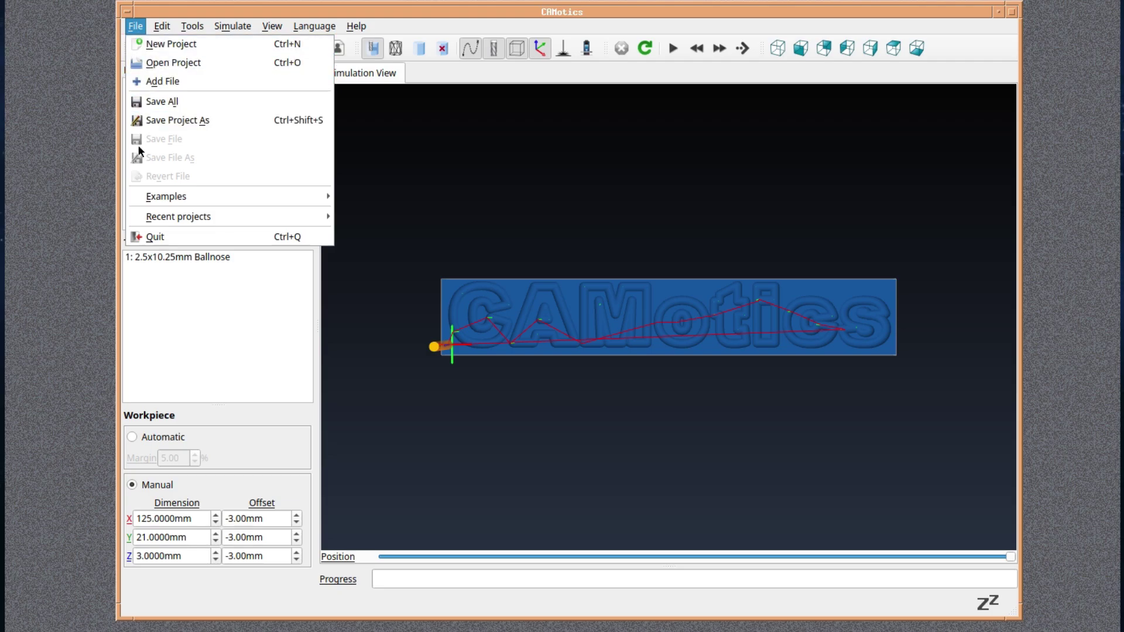
{"action": "mouse_move", "coordinate": [143, 202]}
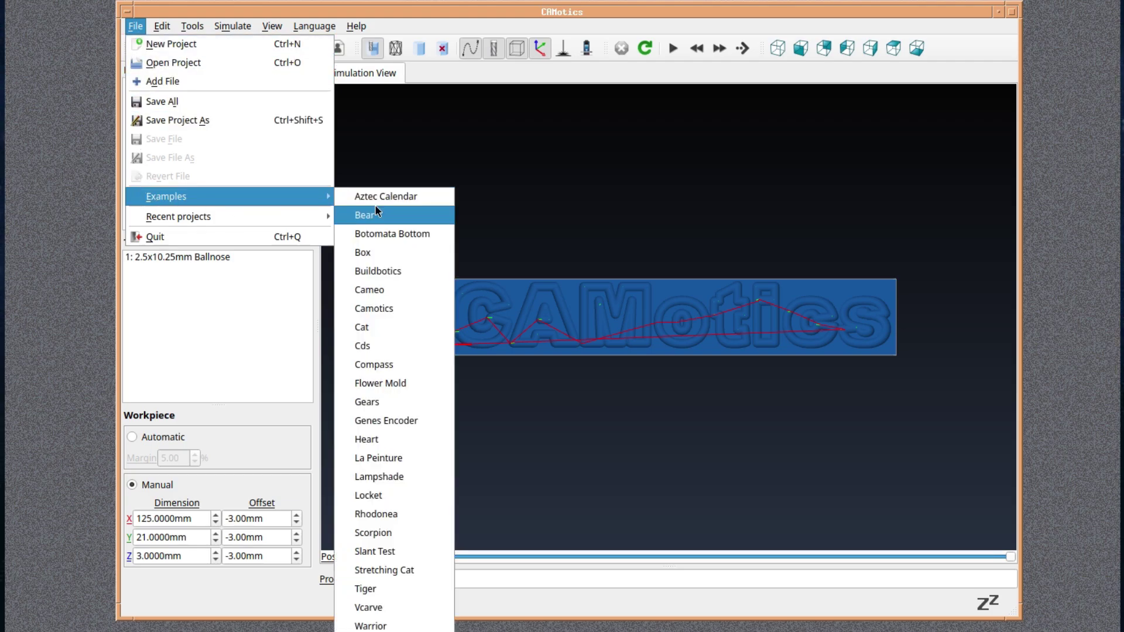
{"action": "left_click", "coordinate": [390, 270]}
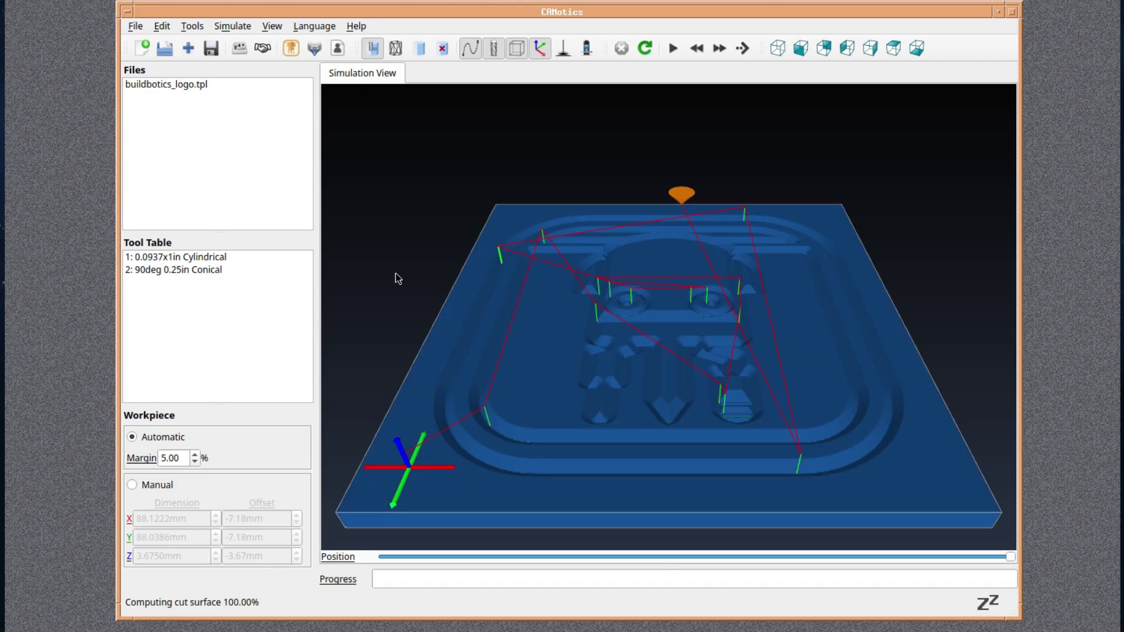
{"action": "left_click_drag", "start_coordinate": [490, 315], "coordinate": [560, 303]}
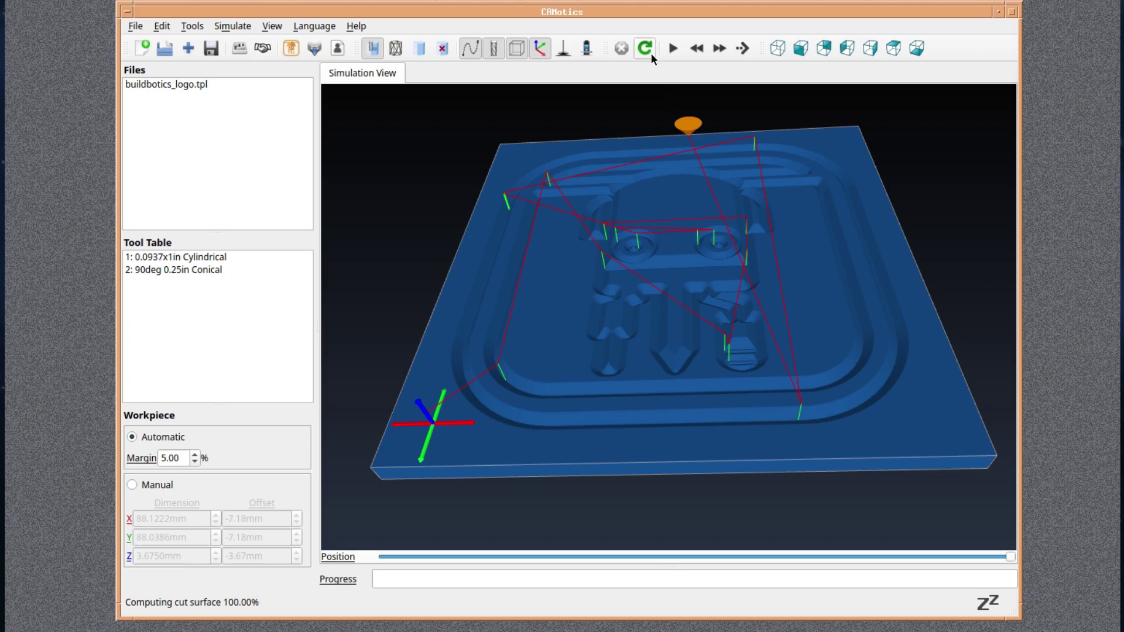
Replay the Buildbotics carving from the start while rotating the view, then toggle the machine model.
{"action": "left_click", "coordinate": [673, 49]}
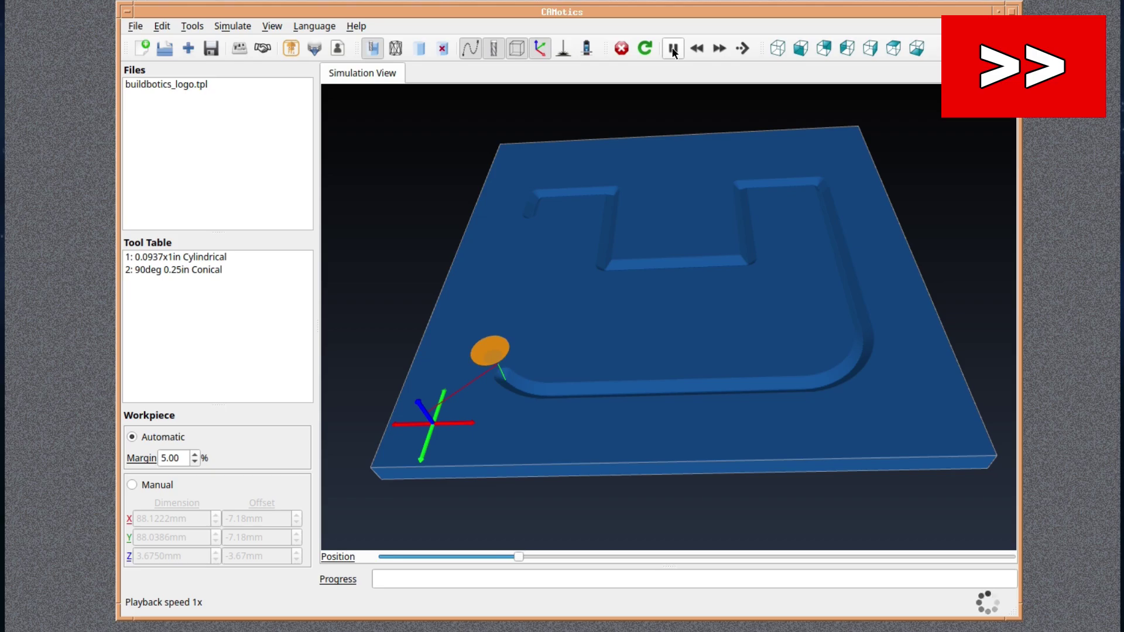
{"action": "left_click_drag", "start_coordinate": [656, 263], "coordinate": [652, 213]}
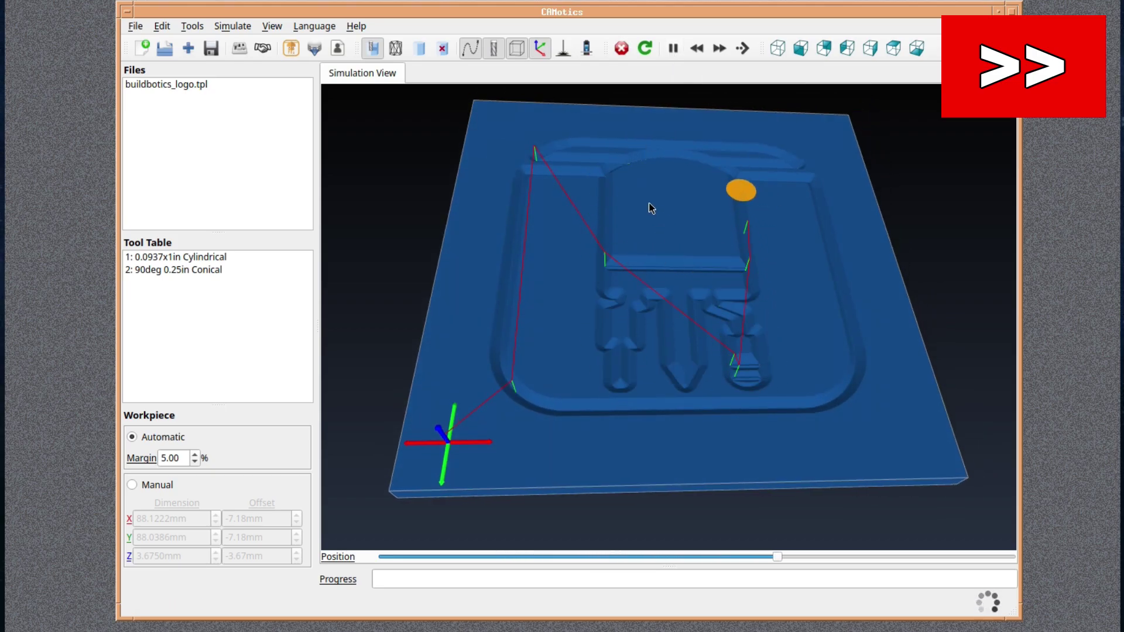
{"action": "mouse_move", "coordinate": [651, 209]}
{"action": "left_mouse_down"}
{"action": "mouse_move", "coordinate": [659, 200]}
{"action": "mouse_move", "coordinate": [650, 229]}
{"action": "left_mouse_up"}
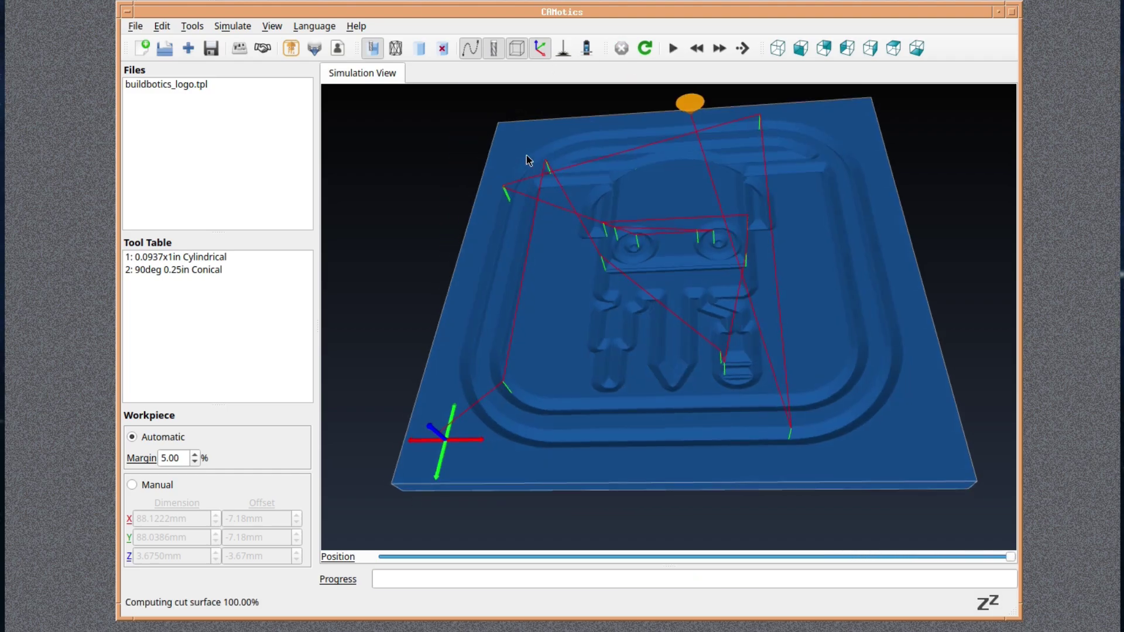
{"action": "left_click", "coordinate": [586, 49]}
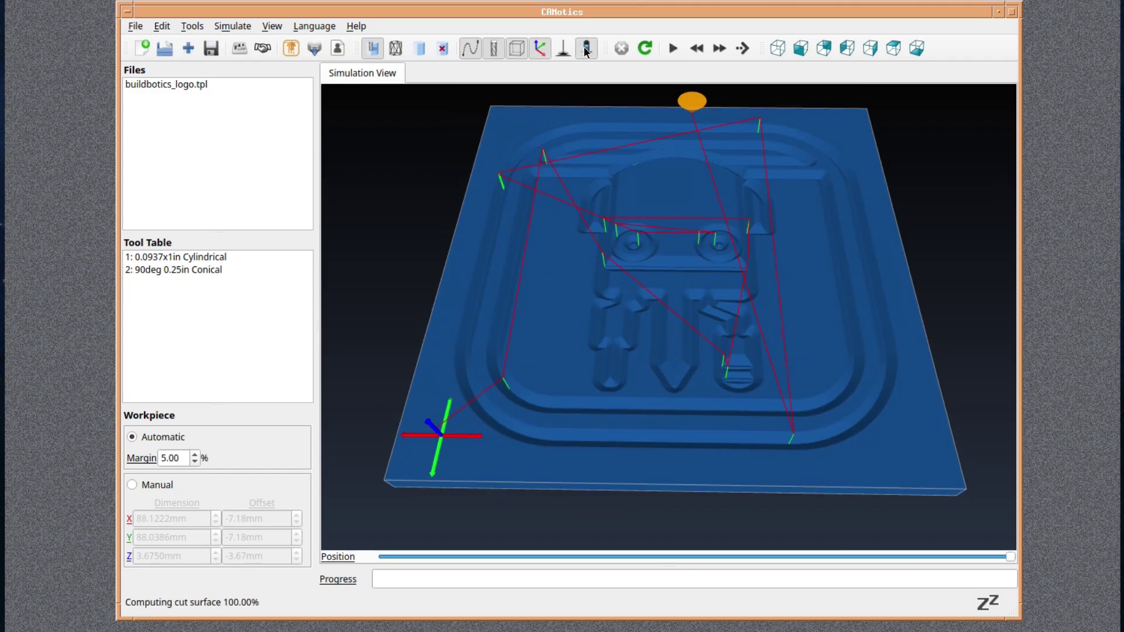
{"action": "left_click", "coordinate": [586, 50]}
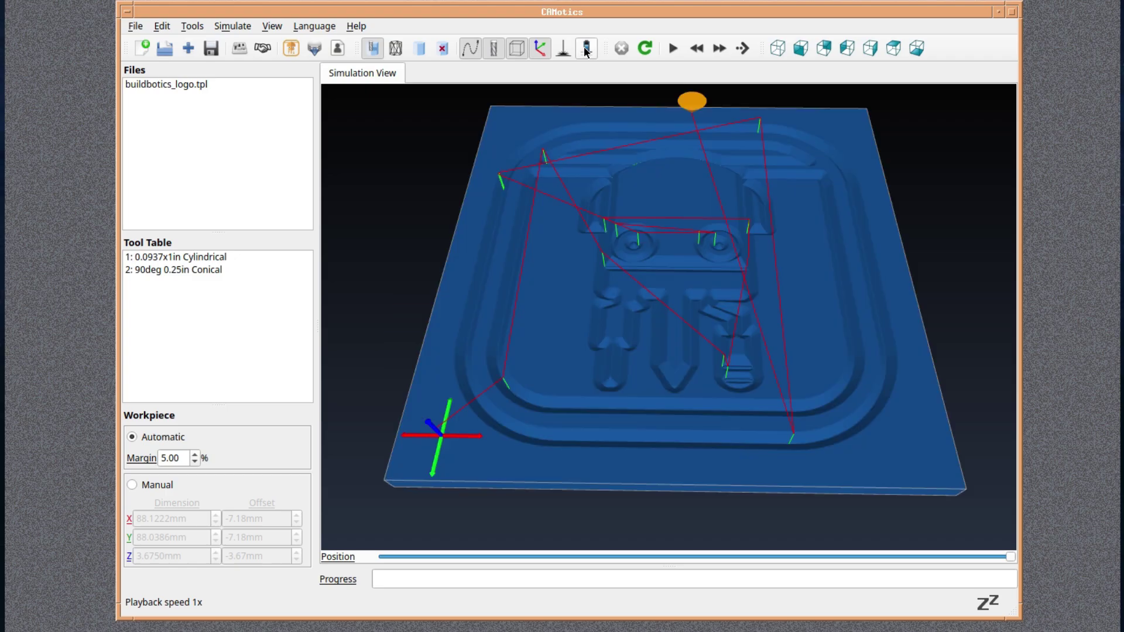
Show the machine model at an oblique angle, play the simulation, then hide the machine.
{"action": "left_click", "coordinate": [586, 51]}
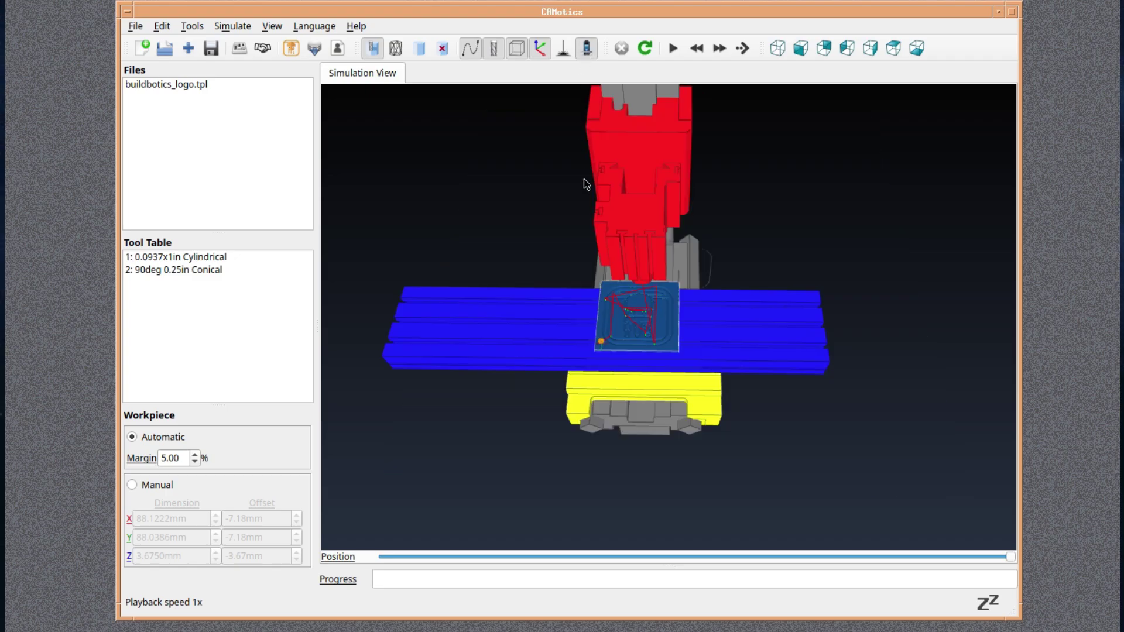
{"action": "left_click_drag", "start_coordinate": [587, 188], "coordinate": [607, 218]}
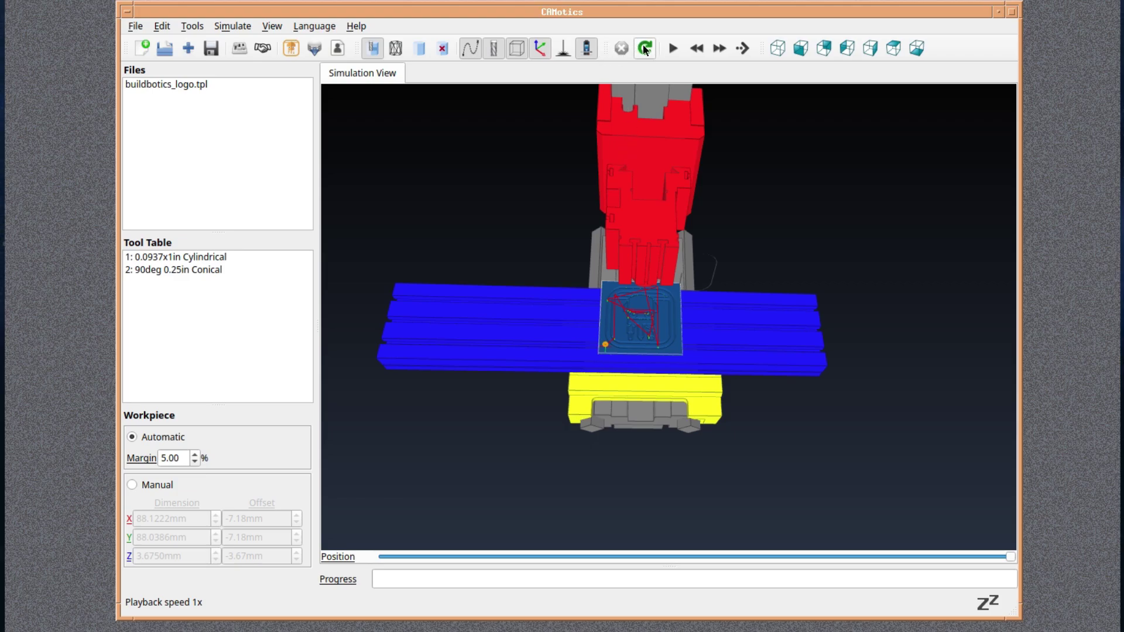
{"action": "left_click", "coordinate": [676, 49]}
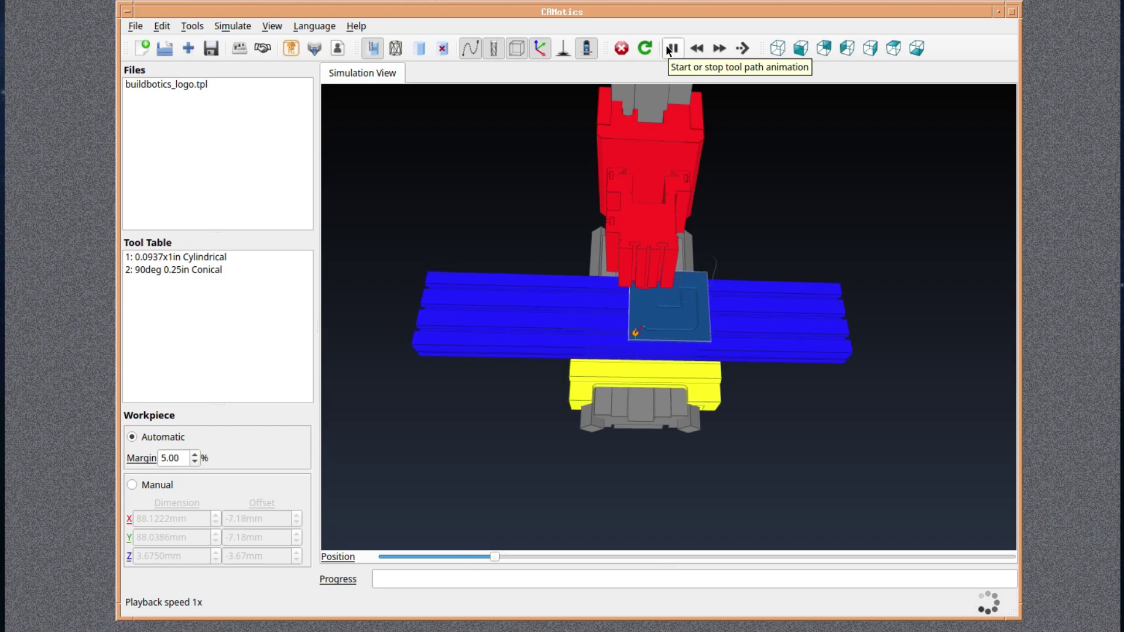
{"action": "left_click", "coordinate": [584, 51]}
Cycle the bear workpiece between toolpath-only and surface views while rotating, ending on the solid block.
{"action": "left_click", "coordinate": [584, 51]}
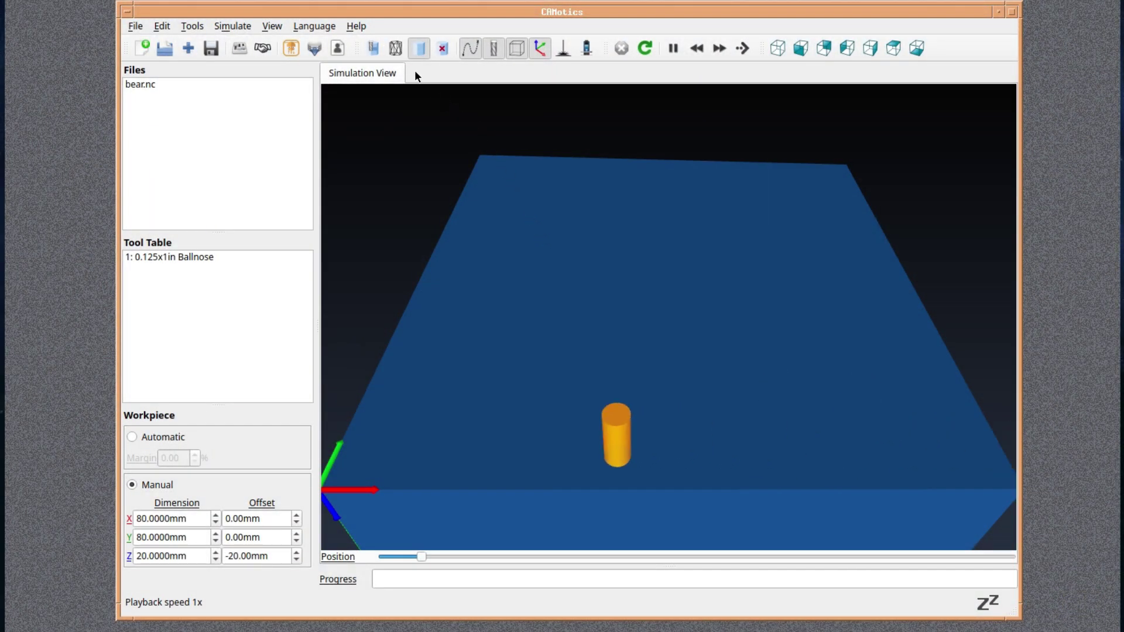
{"action": "left_click", "coordinate": [441, 48]}
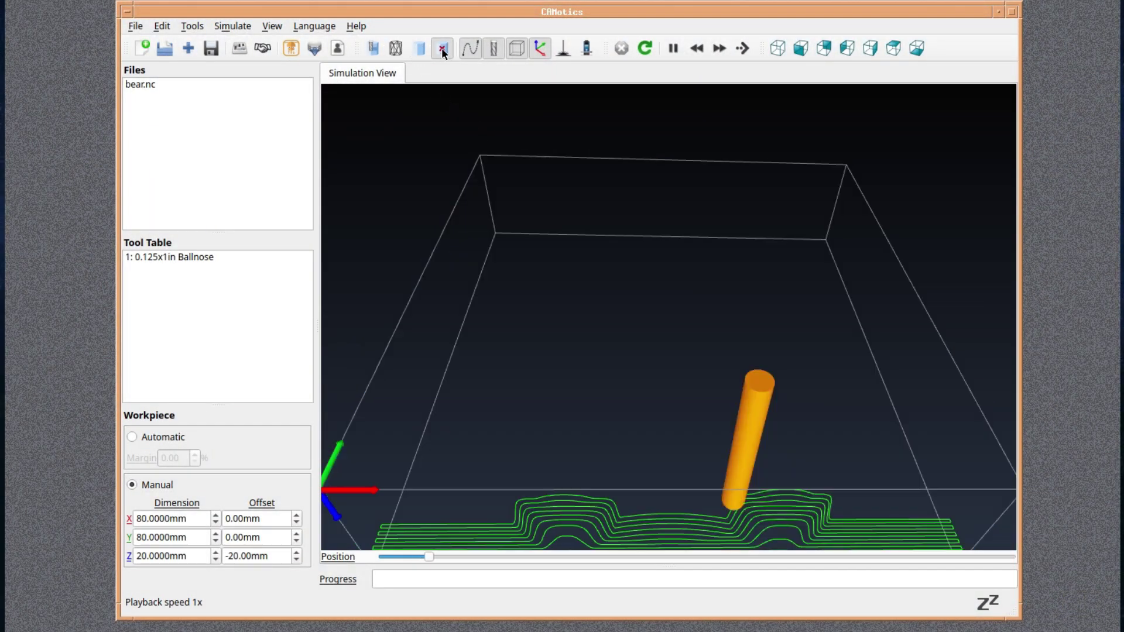
{"action": "left_click_drag", "start_coordinate": [484, 159], "coordinate": [499, 181]}
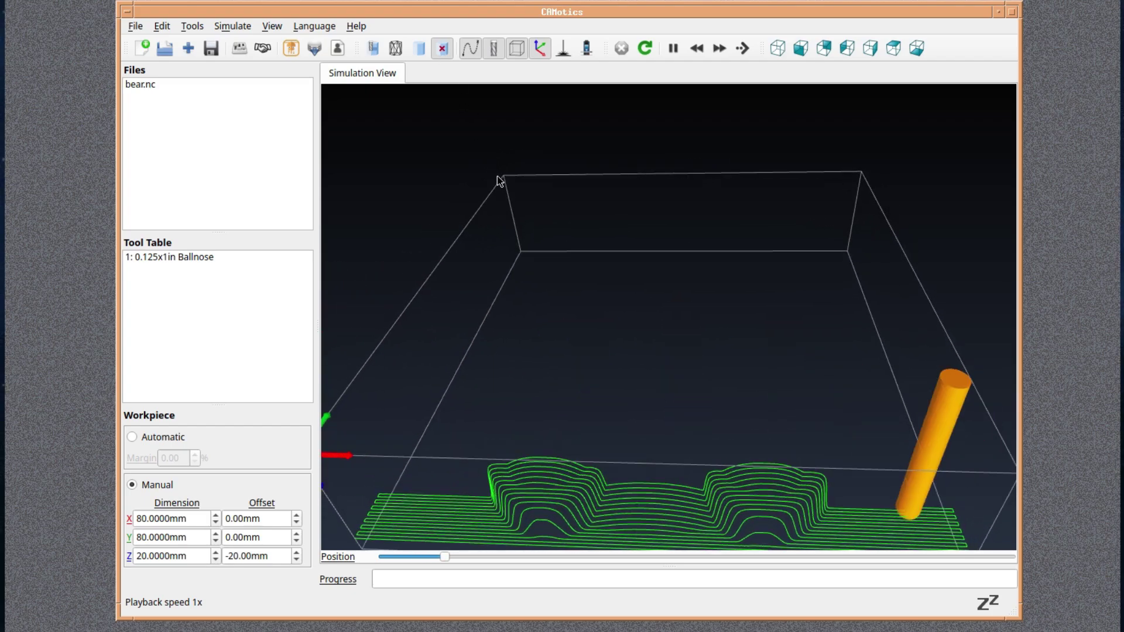
{"action": "left_click", "coordinate": [420, 48]}
{"action": "mouse_move", "coordinate": [545, 250]}
{"action": "left_mouse_down"}
{"action": "mouse_move", "coordinate": [572, 168]}
{"action": "mouse_move", "coordinate": [554, 192]}
{"action": "mouse_move", "coordinate": [551, 254]}
{"action": "left_mouse_up"}
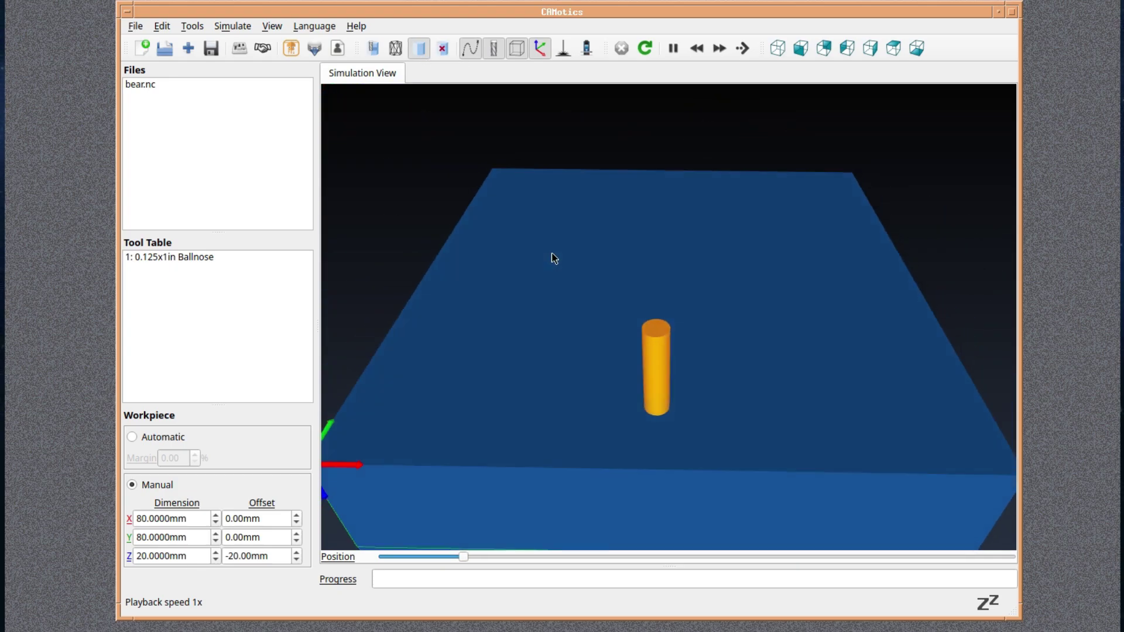
{"action": "left_click", "coordinate": [443, 49]}
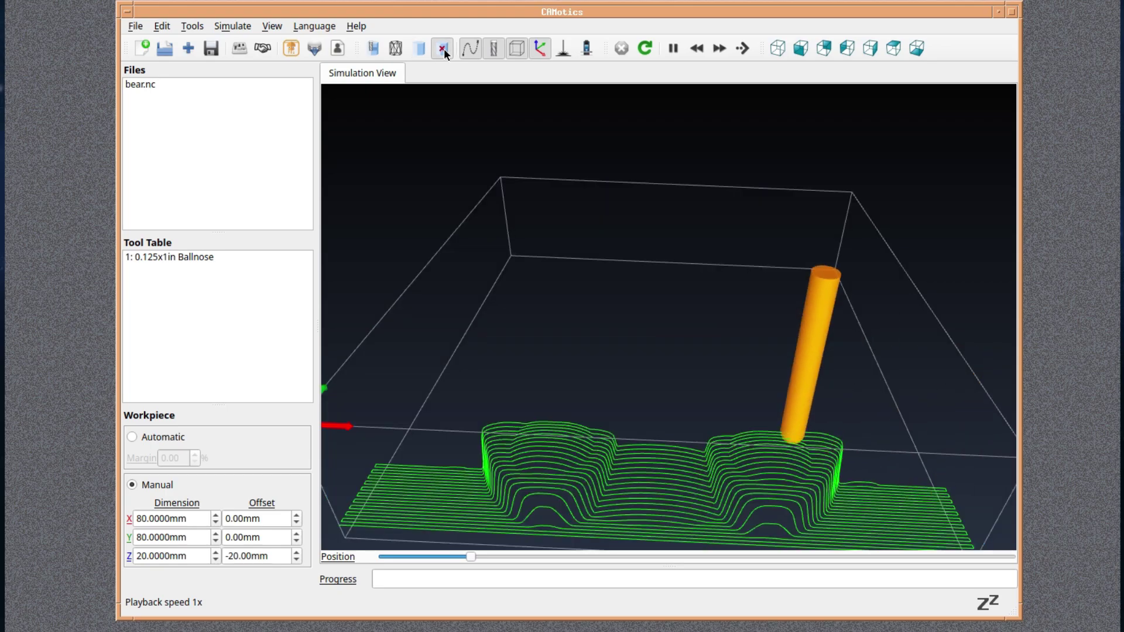
{"action": "left_click", "coordinate": [397, 49]}
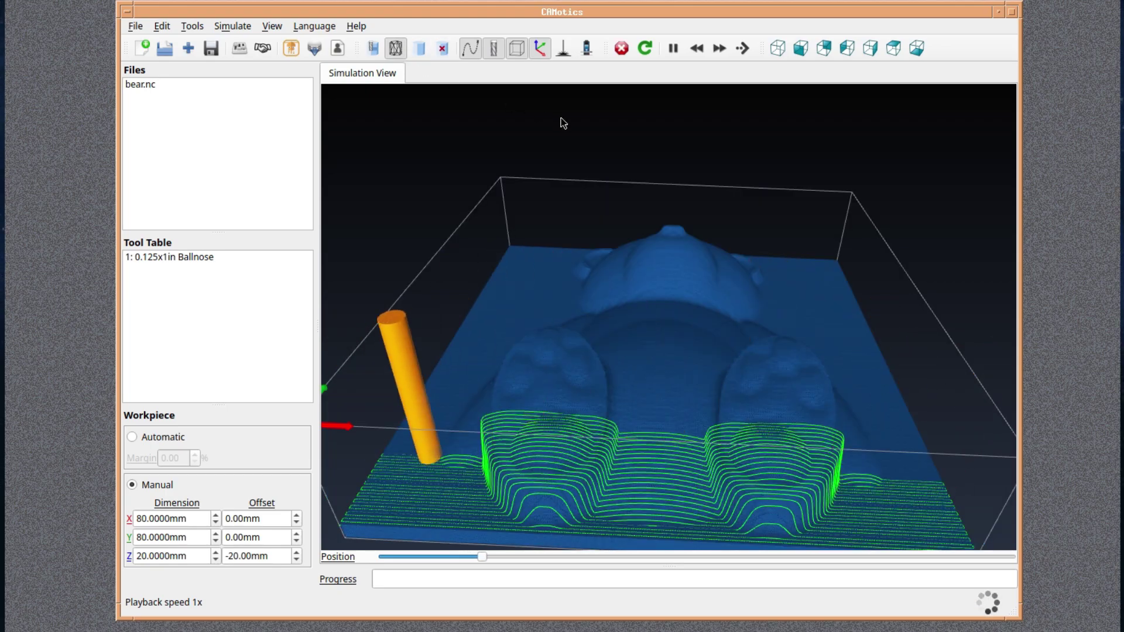
{"action": "left_click_drag", "start_coordinate": [567, 121], "coordinate": [582, 146]}
{"action": "left_click", "coordinate": [420, 48]}
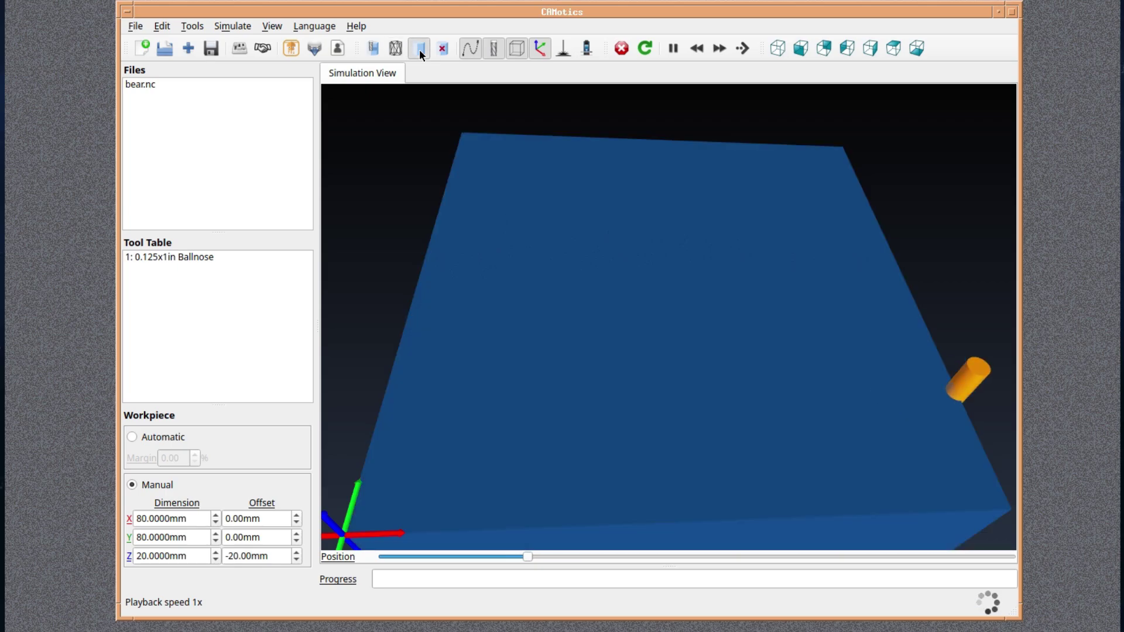
Switch the surface display to wireframe and load the Lampshade example.
{"action": "left_click", "coordinate": [443, 49]}
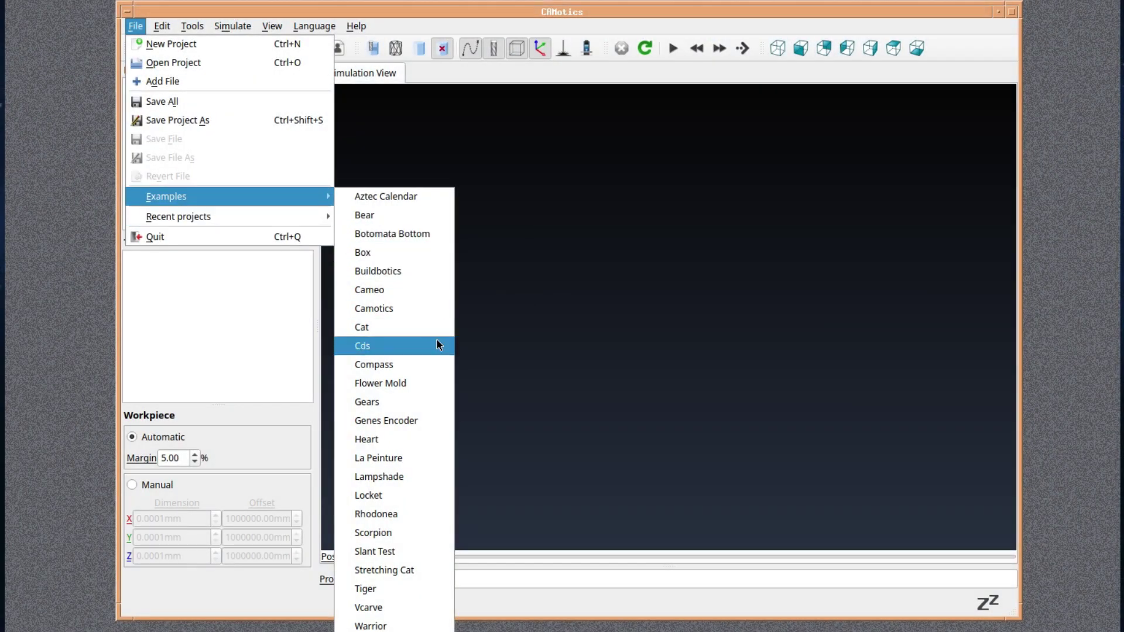
{"action": "left_click", "coordinate": [432, 477]}
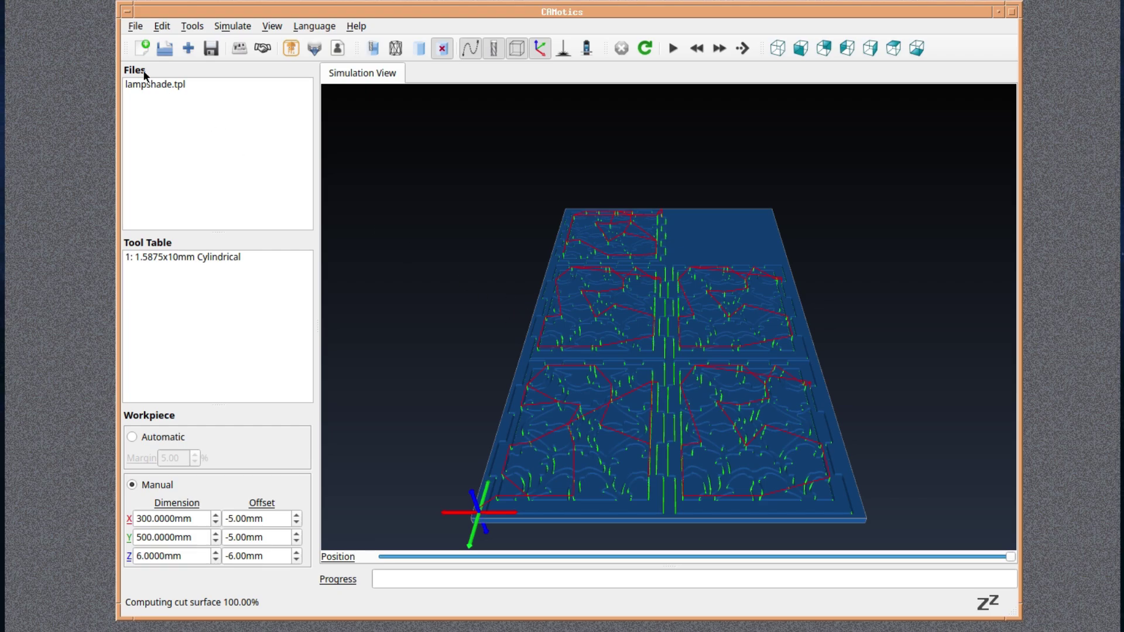
{"action": "left_click", "coordinate": [136, 26]}
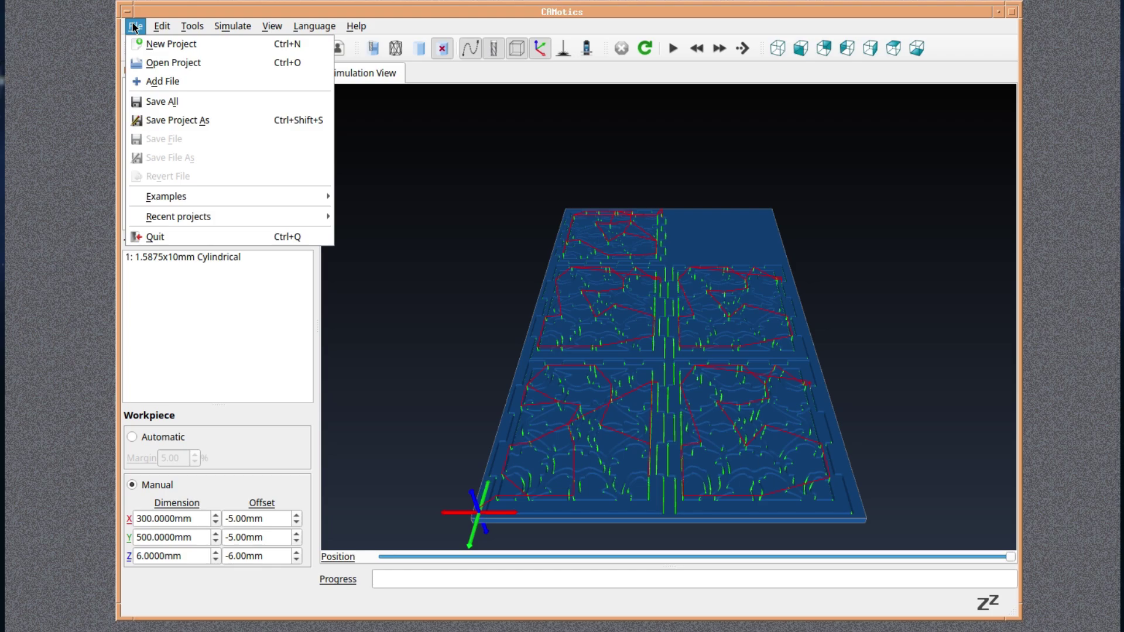
{"action": "left_click", "coordinate": [181, 120]}
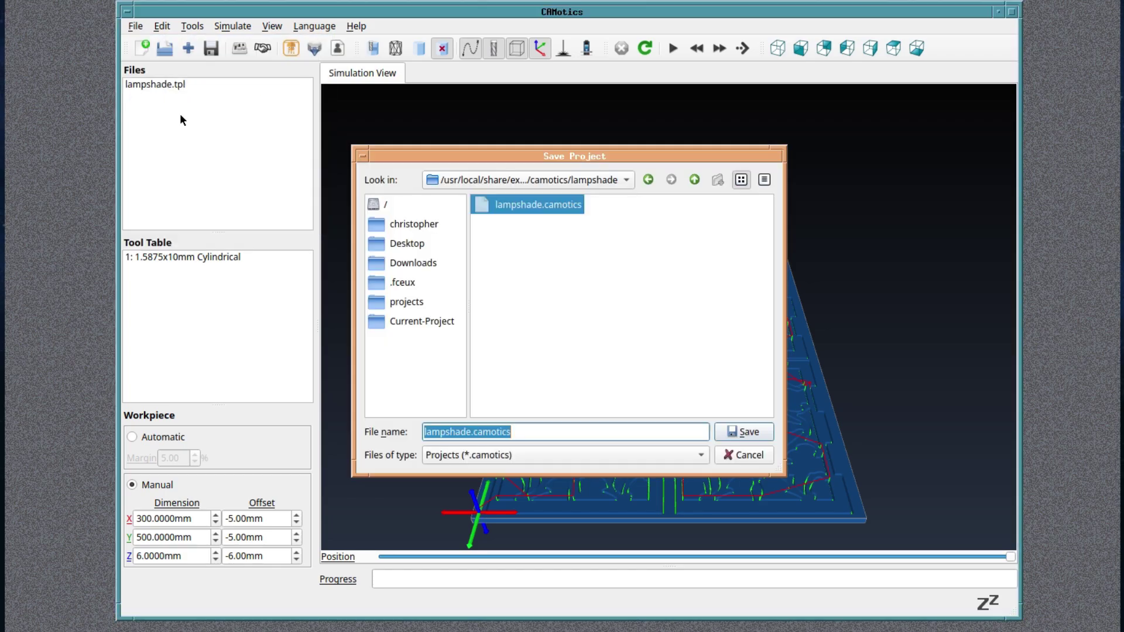
{"action": "left_click", "coordinate": [693, 459]}
{"action": "left_click", "coordinate": [693, 456]}
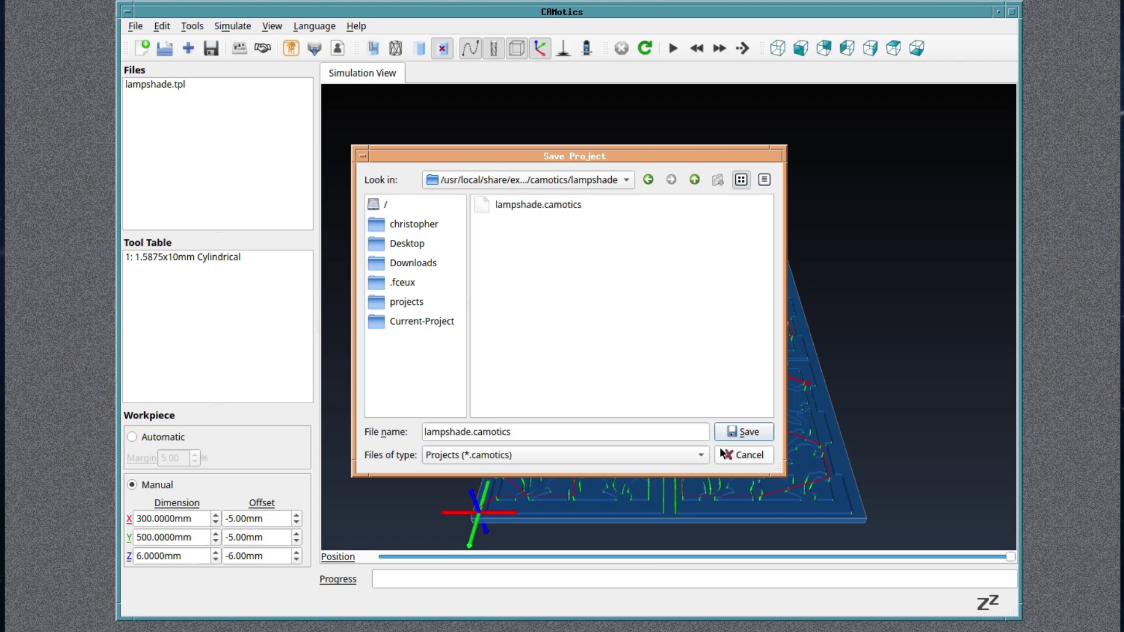
{"action": "left_click", "coordinate": [742, 456]}
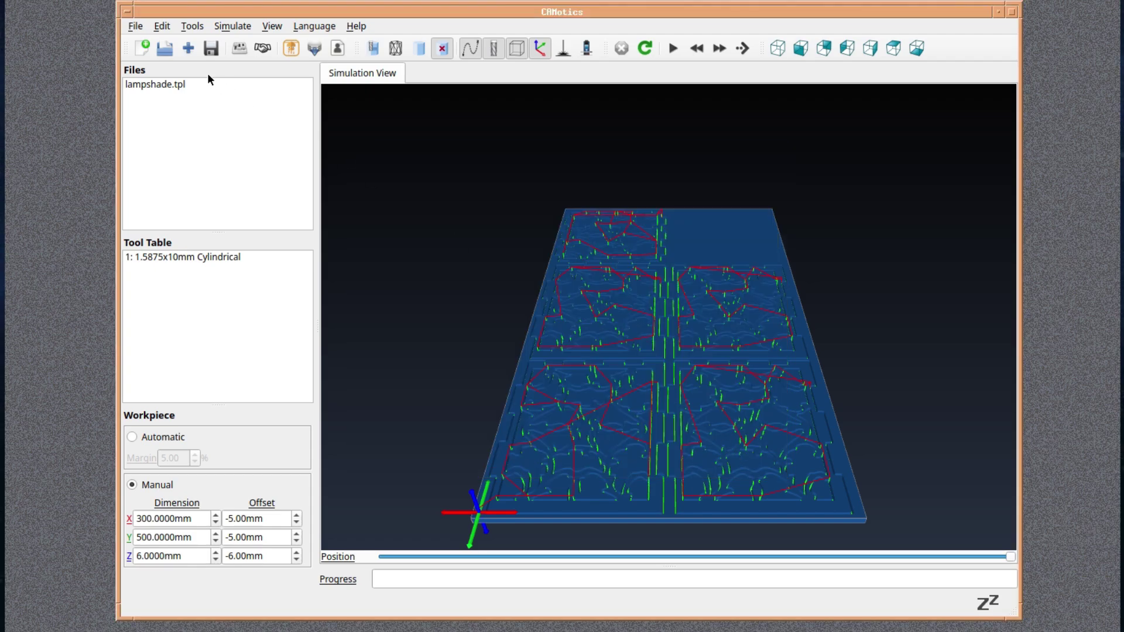
{"action": "left_click", "coordinate": [260, 48]}
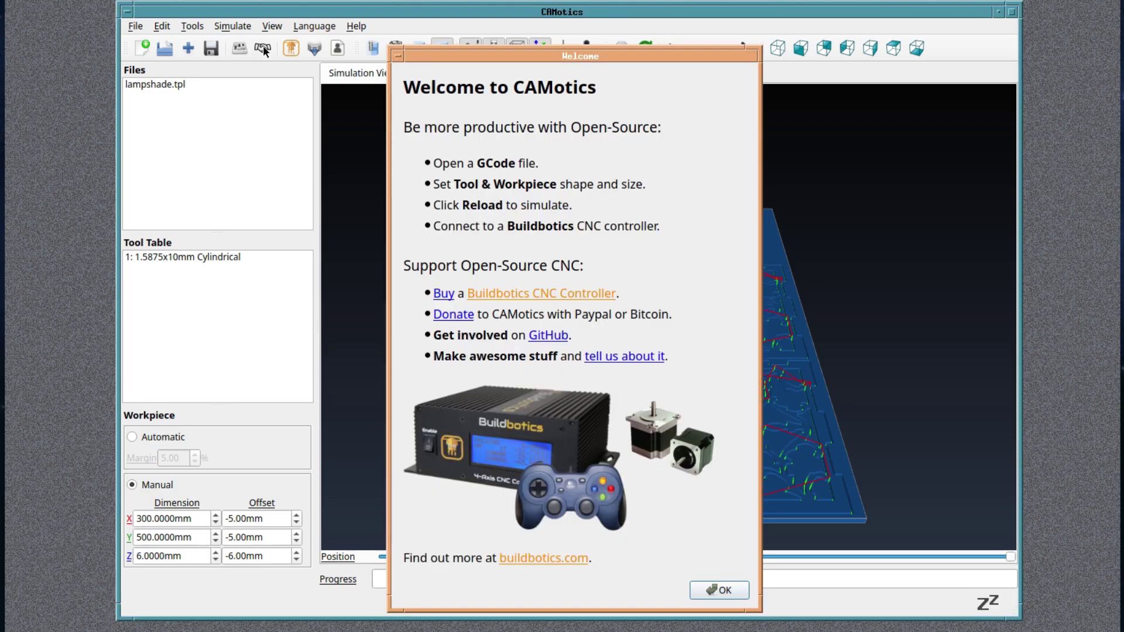
{"action": "left_click", "coordinate": [711, 590]}
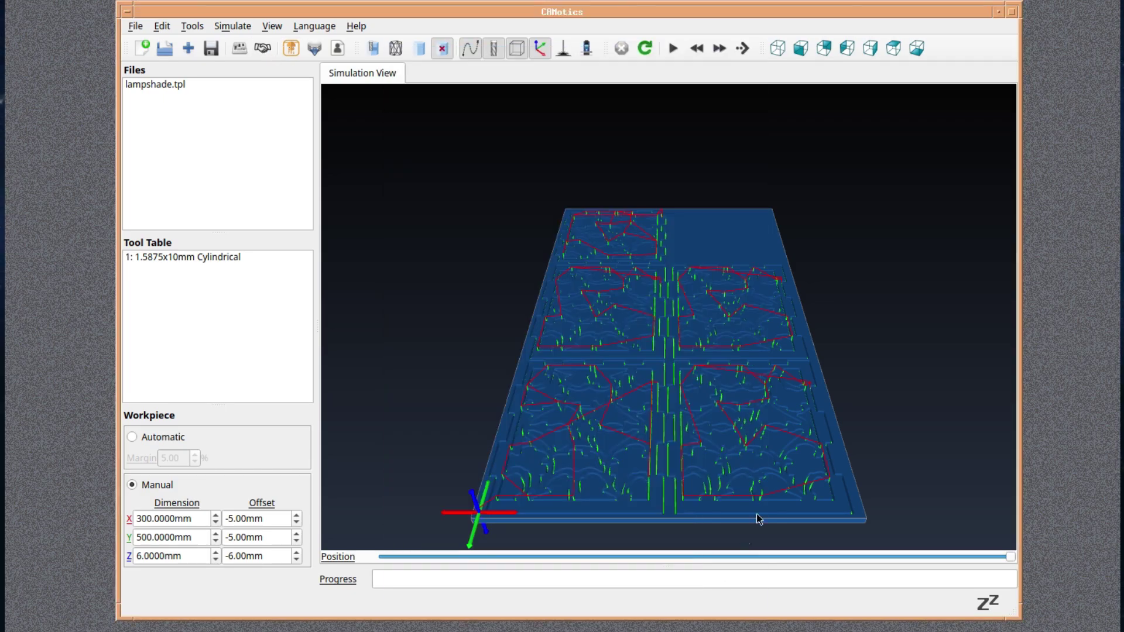